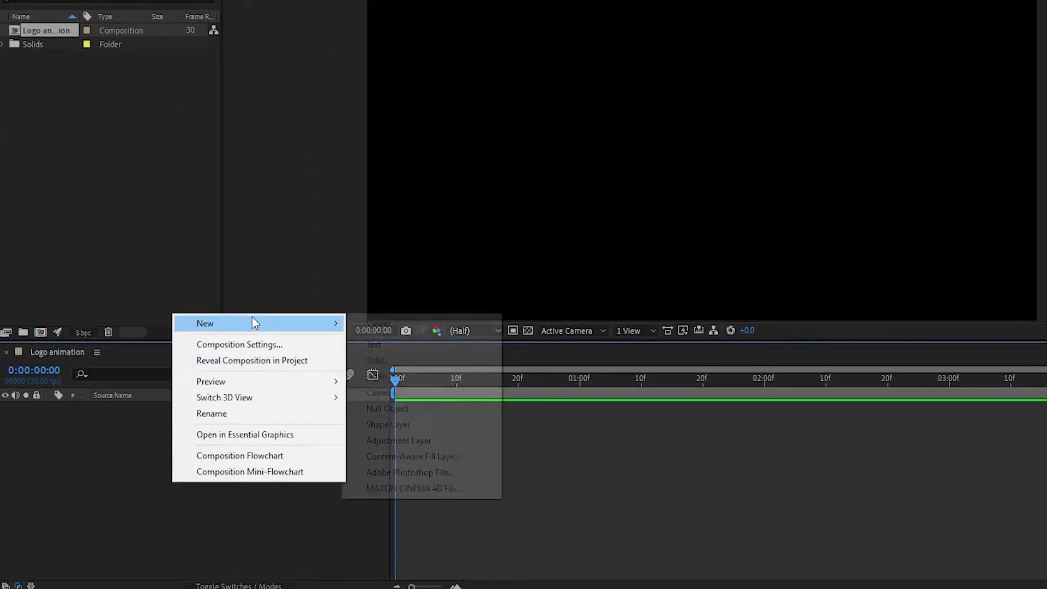
# Create a comp-sized dark grey (#161616) solid named Background, then add Texture.JPG above it.
pyautogui.click(412, 362)
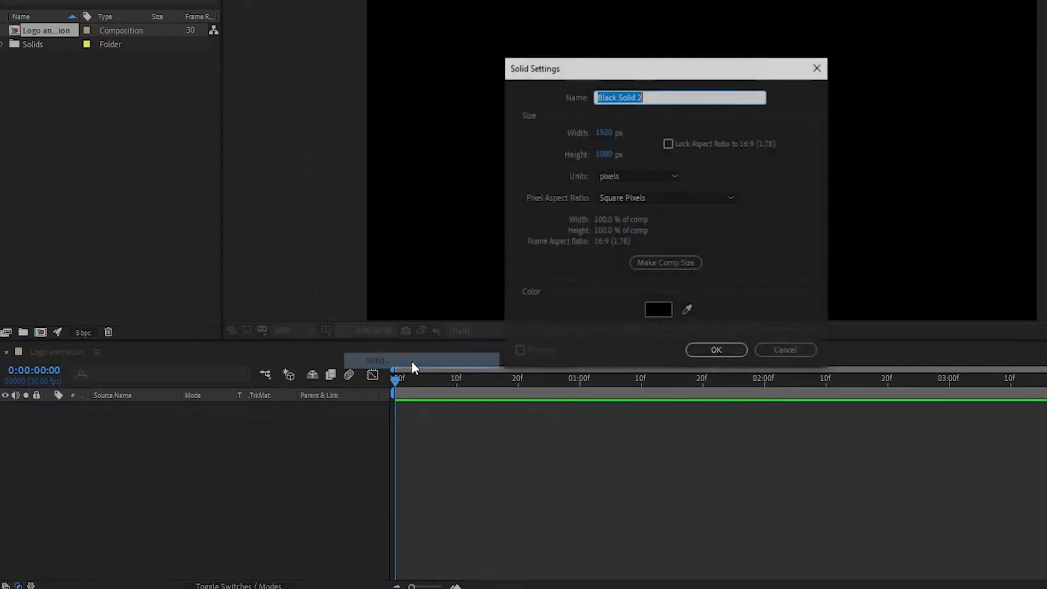
pyautogui.write('Background')
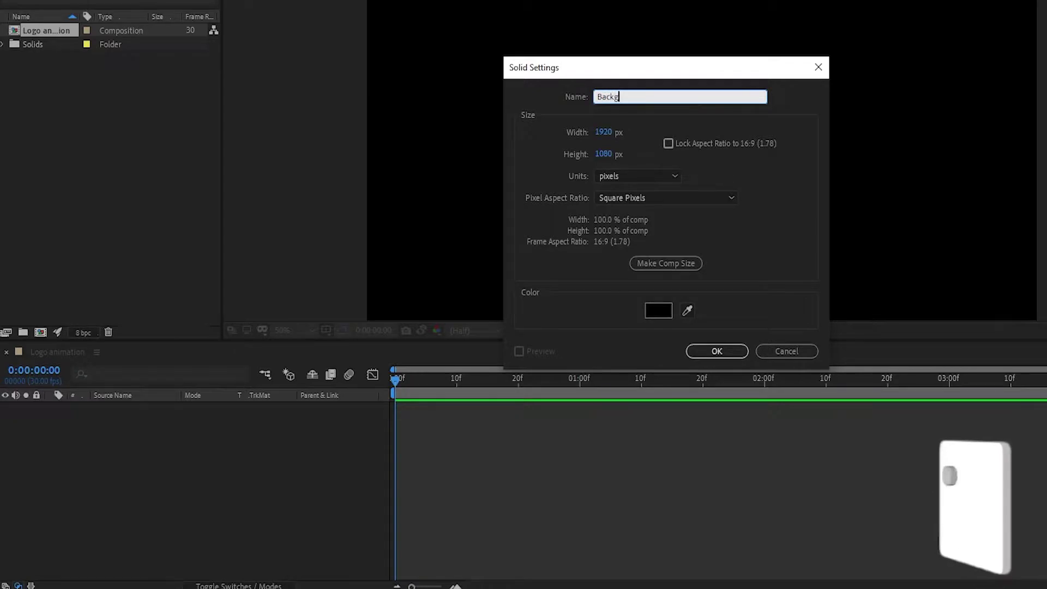
pyautogui.click(675, 266)
pyautogui.click(657, 309)
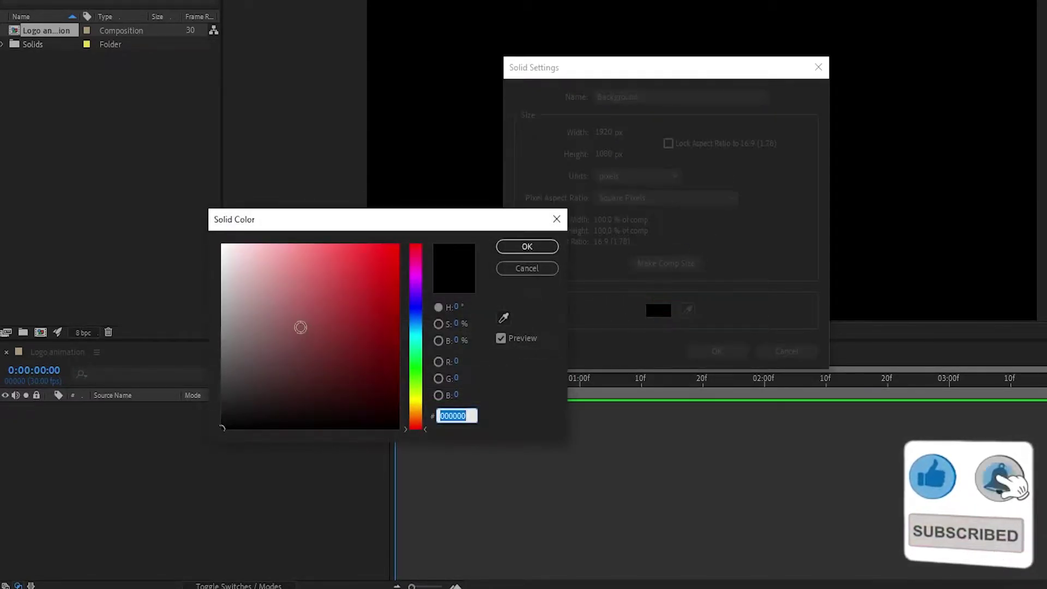
pyautogui.moveTo(223, 427); pyautogui.dragTo(217, 413)
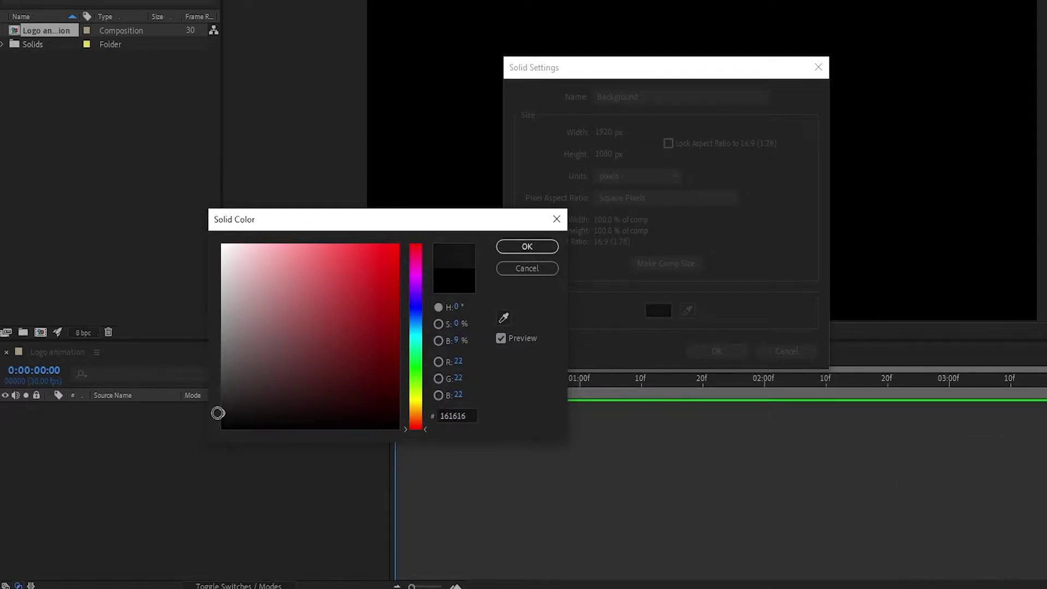
pyautogui.click(501, 249)
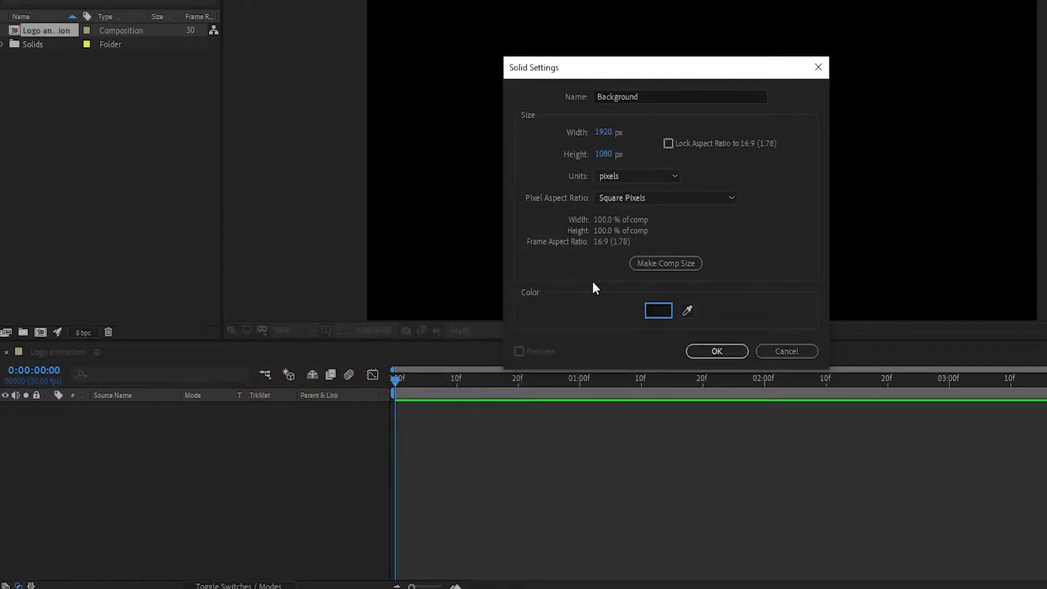
pyautogui.click(717, 351)
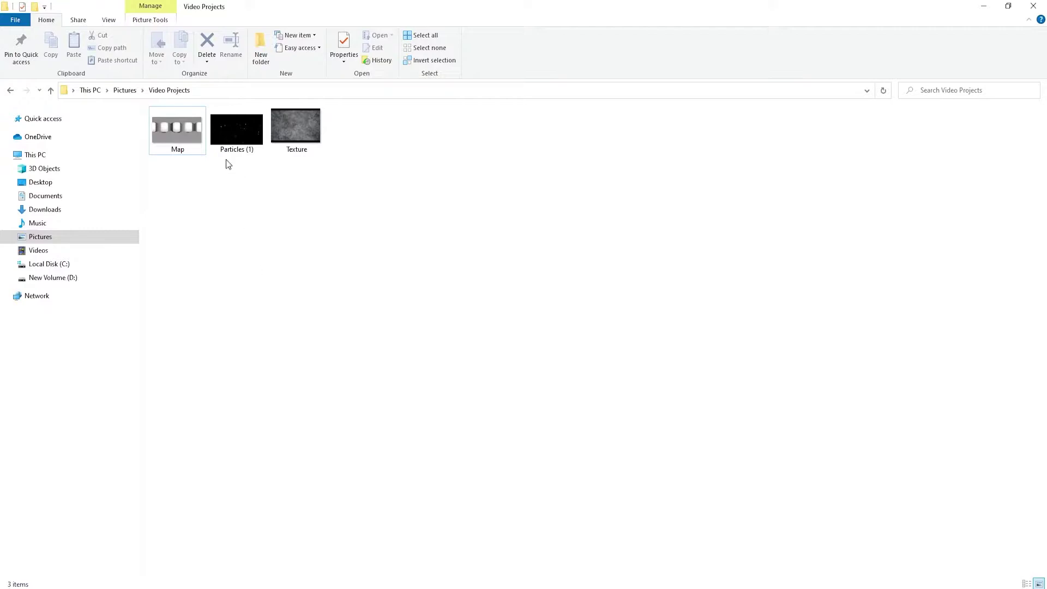
pyautogui.moveTo(295, 144); pyautogui.dragTo(97, 480)
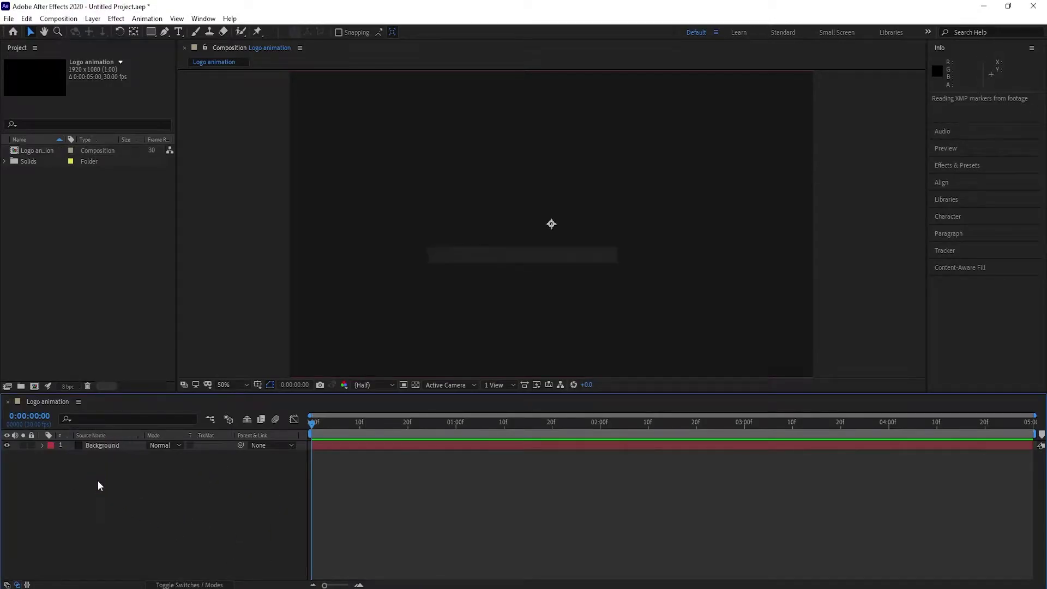
pyautogui.click(112, 445)
# Fit the Texture.JPG layer to the composition frame.
pyautogui.rightClick(114, 448)
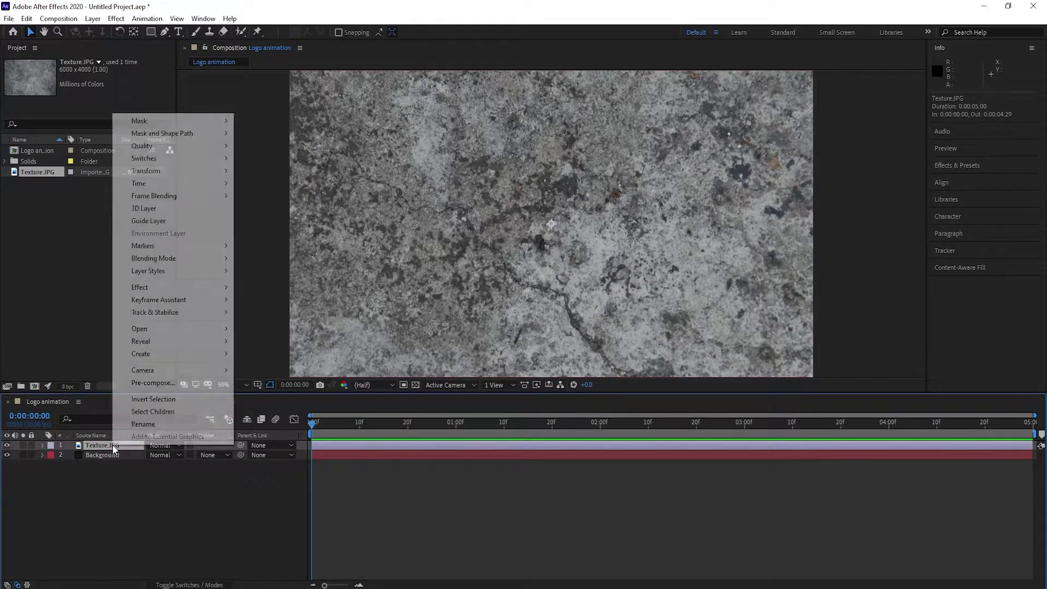
pyautogui.moveTo(169, 174)
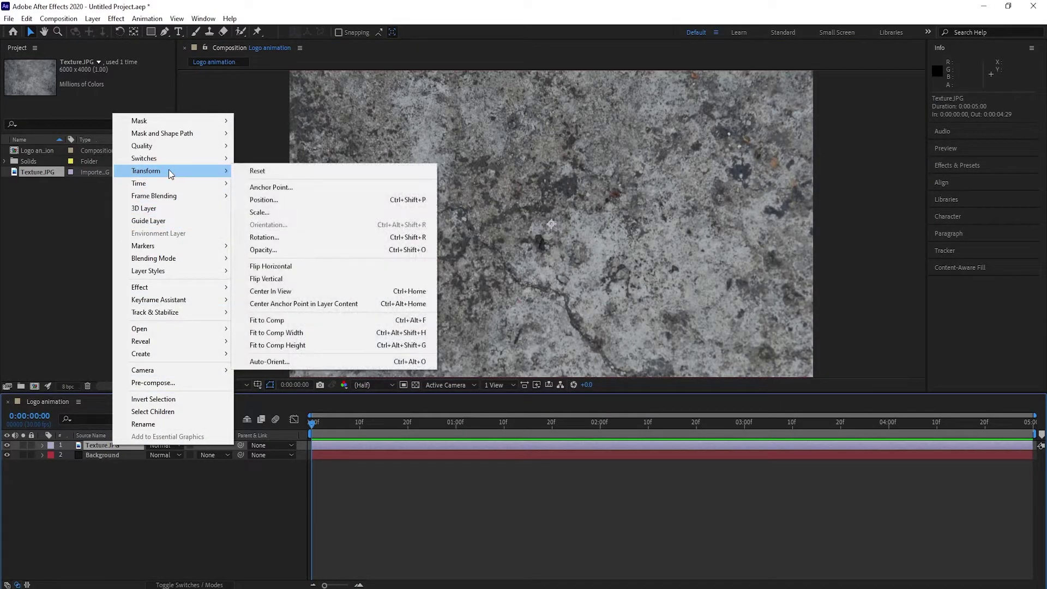
pyautogui.click(297, 320)
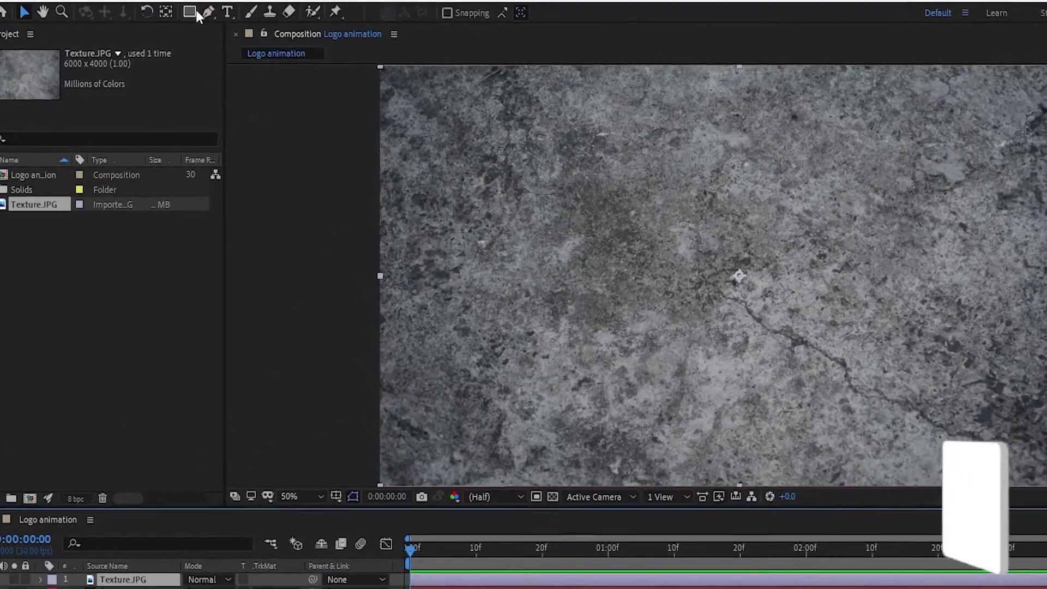
# Draw a central elliptical mask on Texture.JPG with a 1000-pixel feather.
pyautogui.click(195, 9)
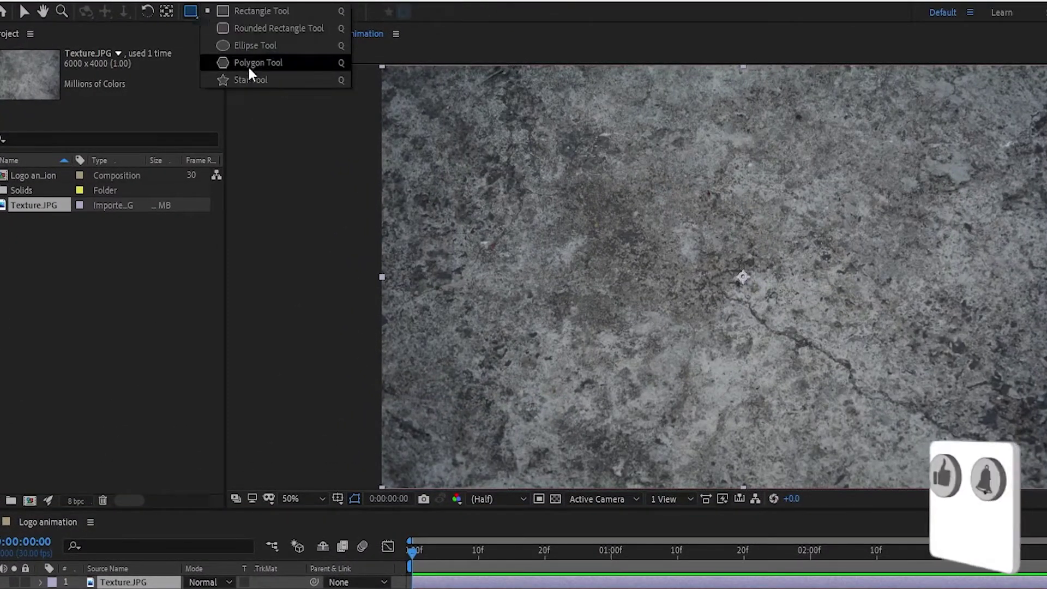
pyautogui.click(251, 47)
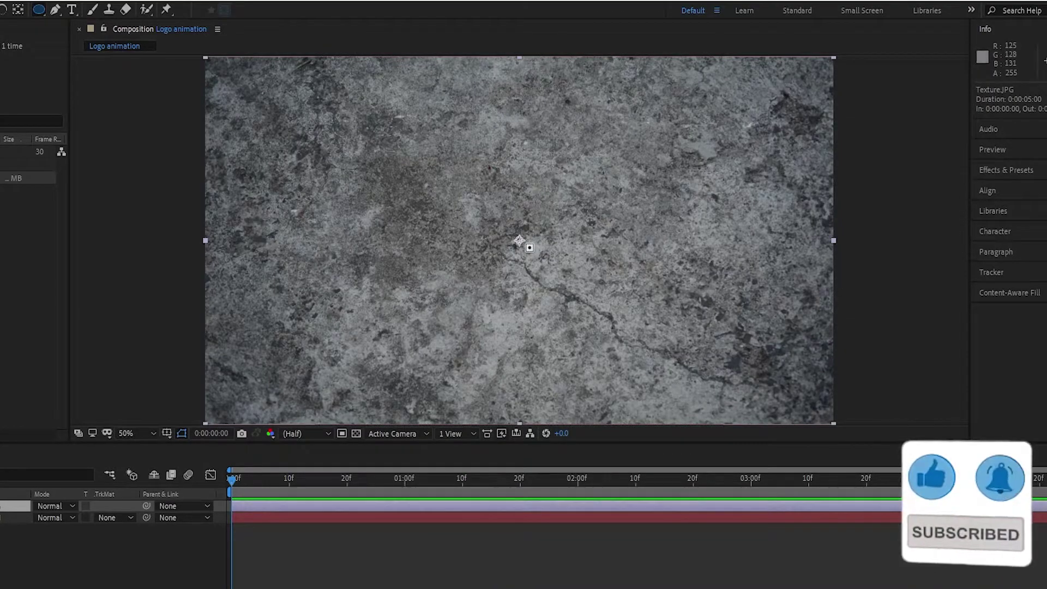
pyautogui.moveTo(519, 241); pyautogui.dragTo(697, 336)
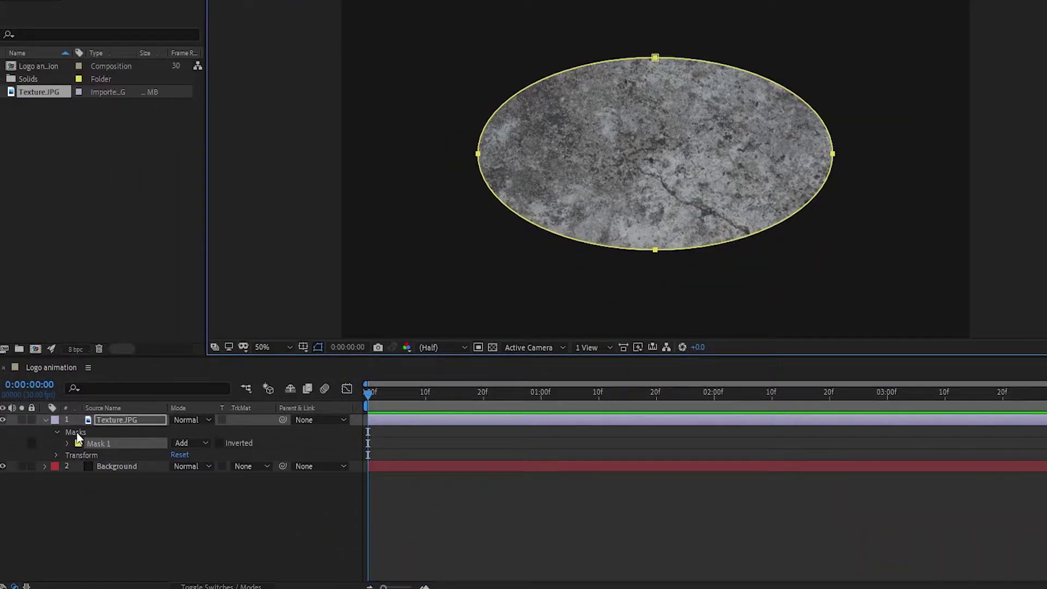
pyautogui.click(68, 443)
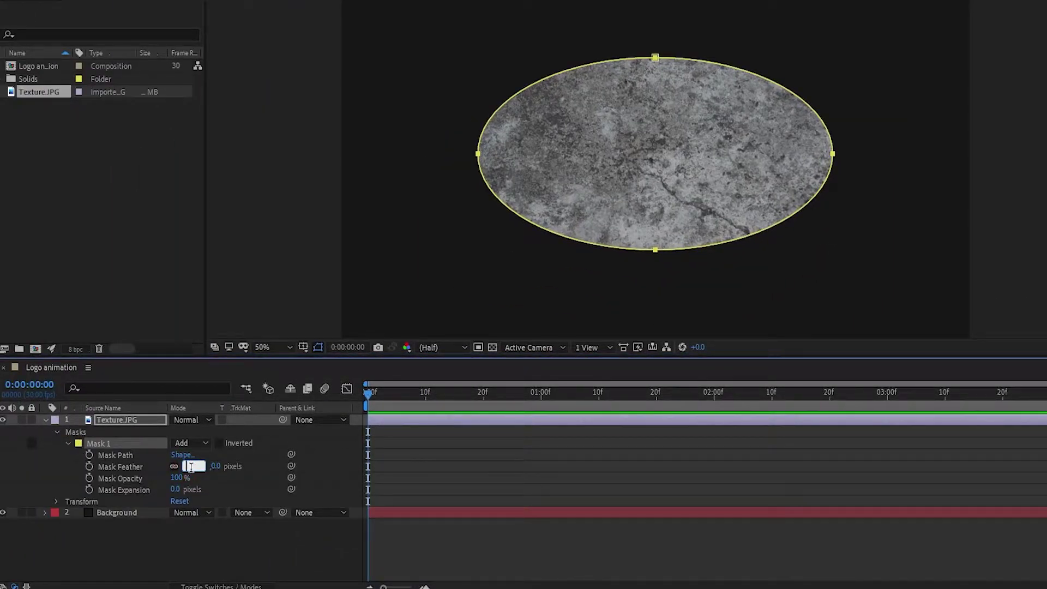
pyautogui.write('1000')
pyautogui.press('Return')
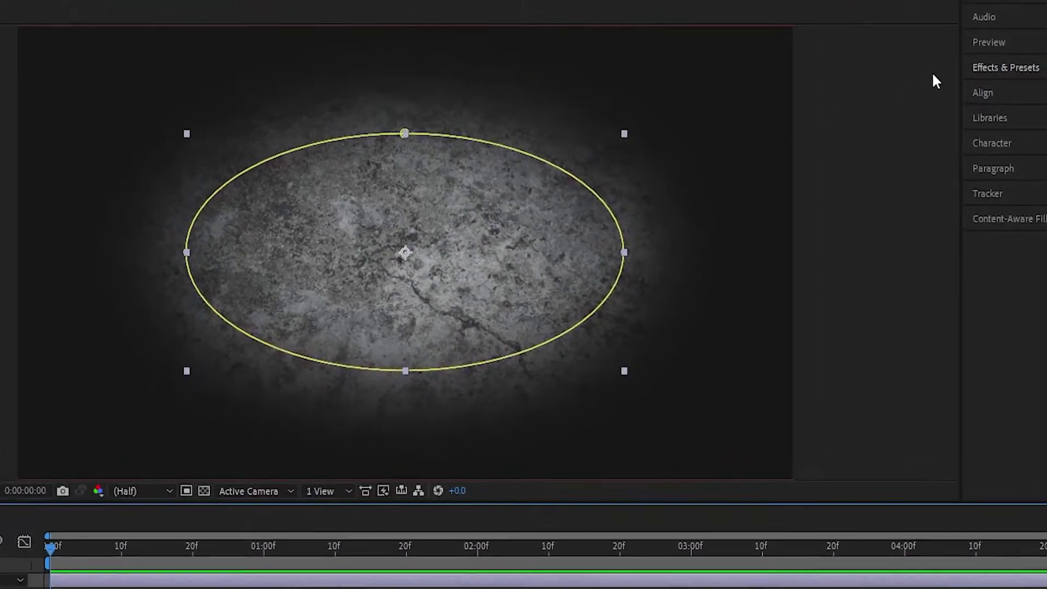
# Apply Sharpen to Texture.JPG and set Sharpen Amount to 130.
pyautogui.click(977, 67)
pyautogui.click(999, 88)
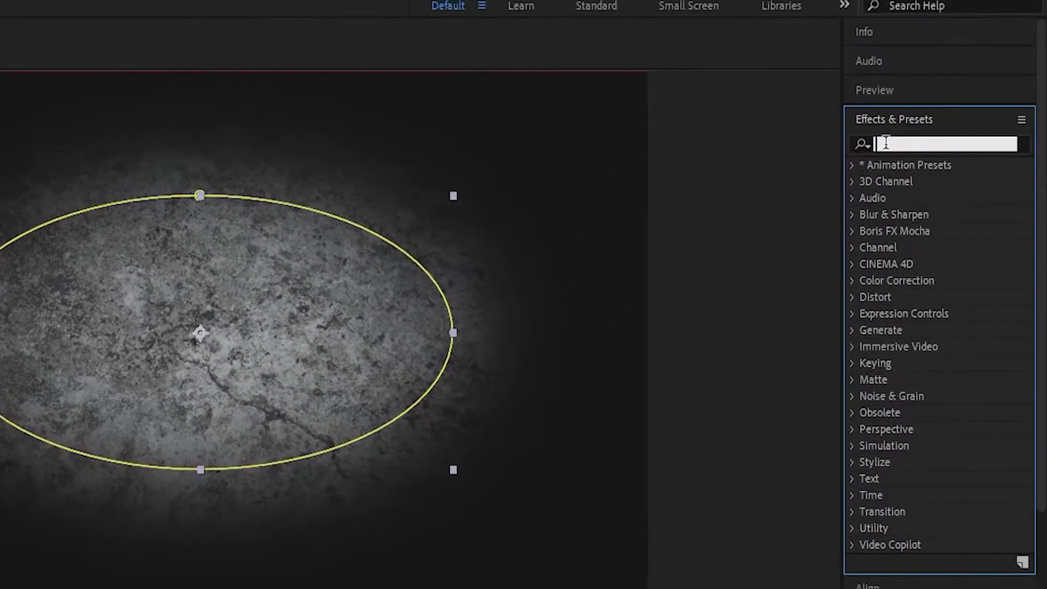
pyautogui.write('Sh')
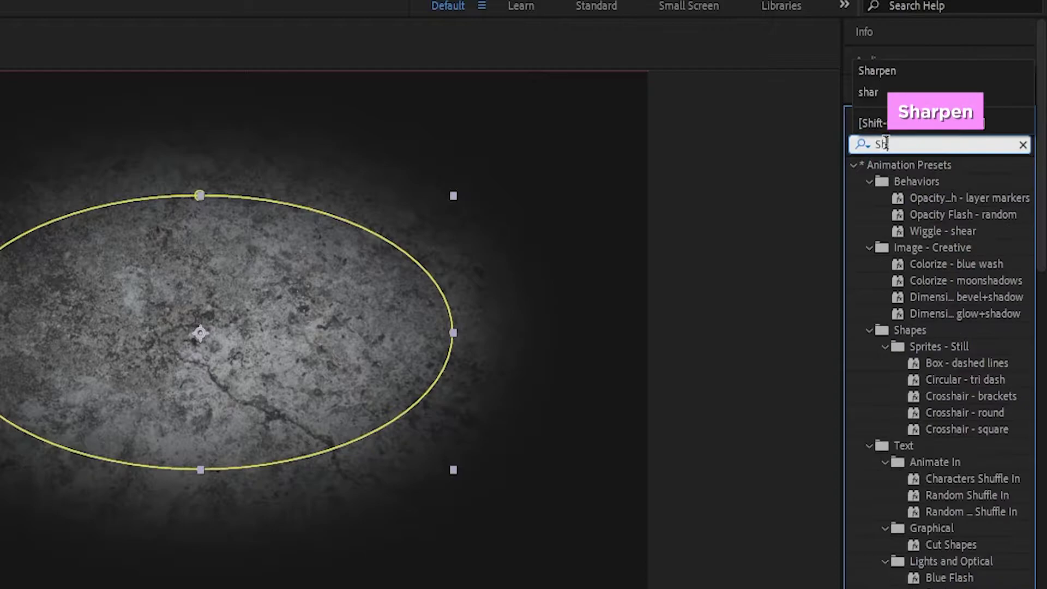
pyautogui.write('arpen')
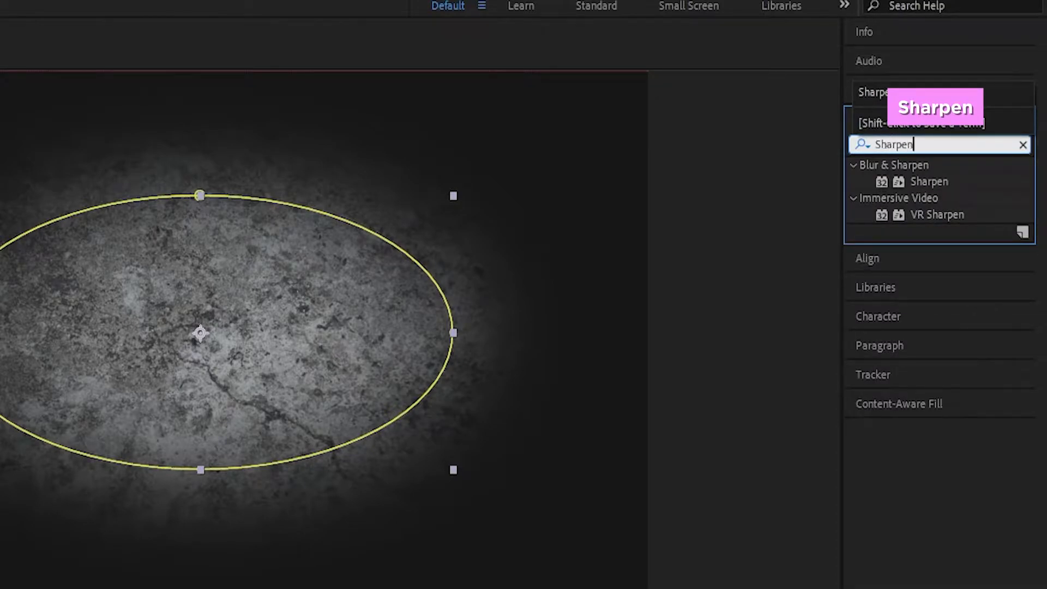
pyautogui.moveTo(933, 182); pyautogui.dragTo(185, 358)
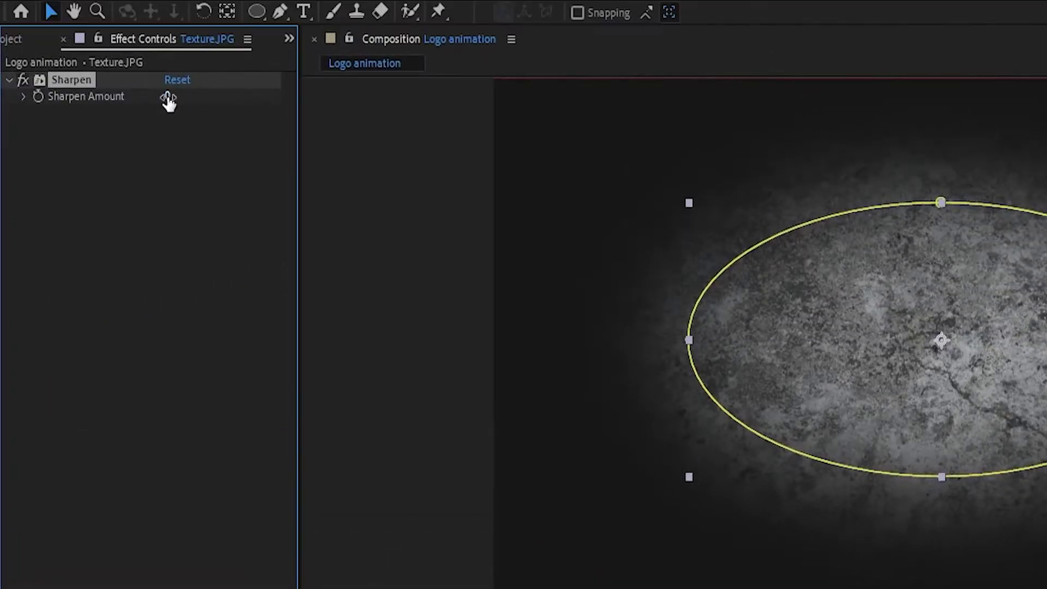
pyautogui.click(176, 97)
pyautogui.write('130')
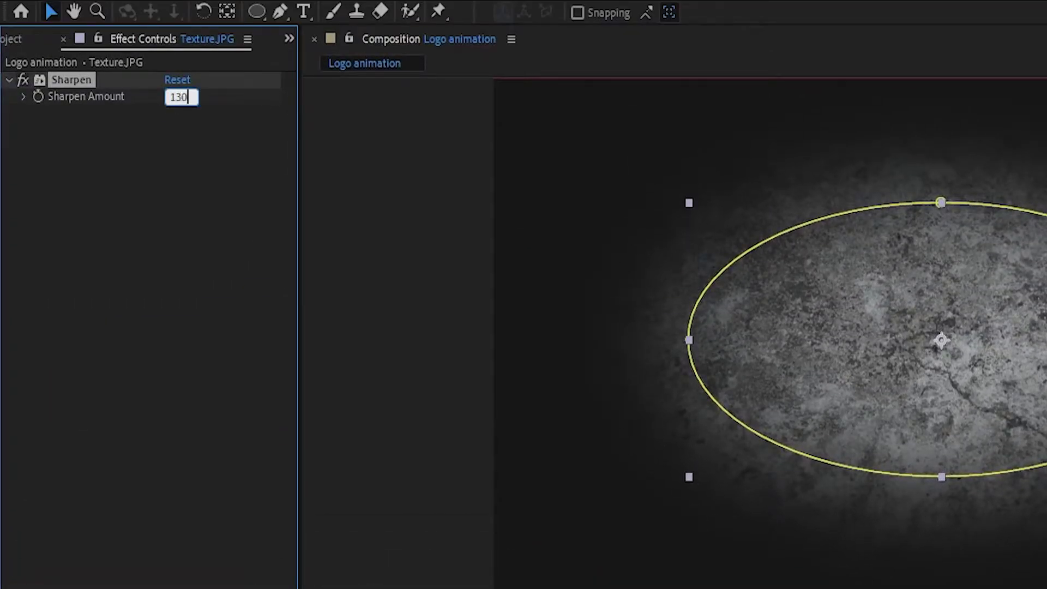
pyautogui.click(161, 145)
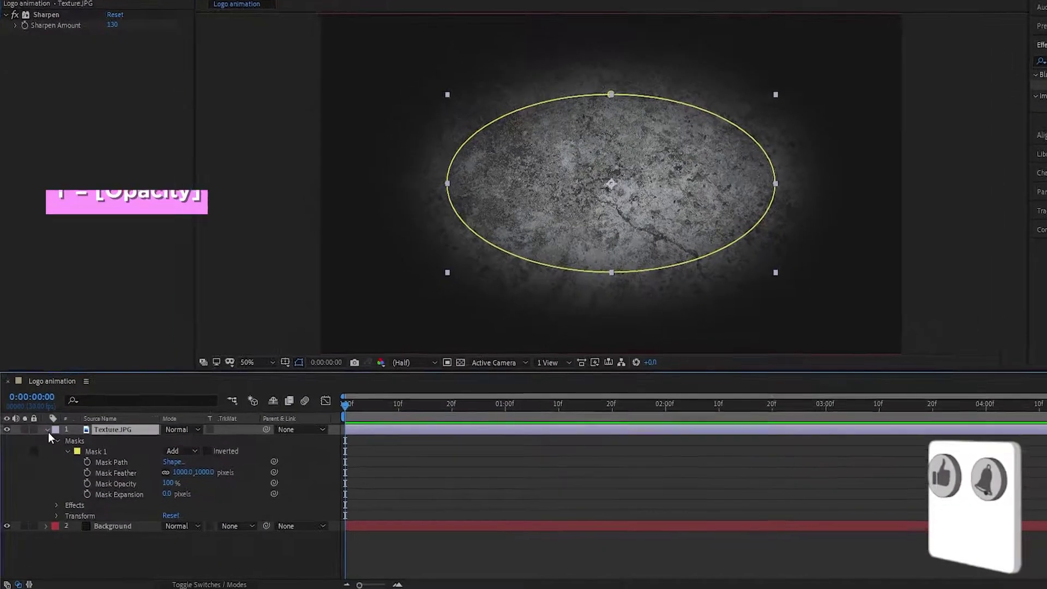
# Set the Texture.JPG layer's blending mode to Hard Light.
pyautogui.click(48, 430)
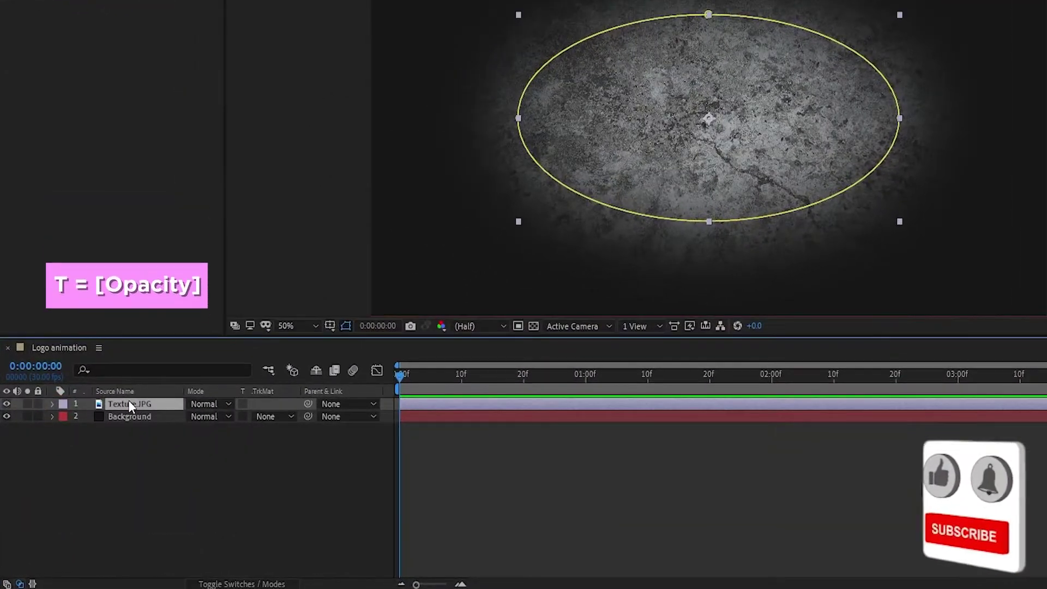
pyautogui.press('t')
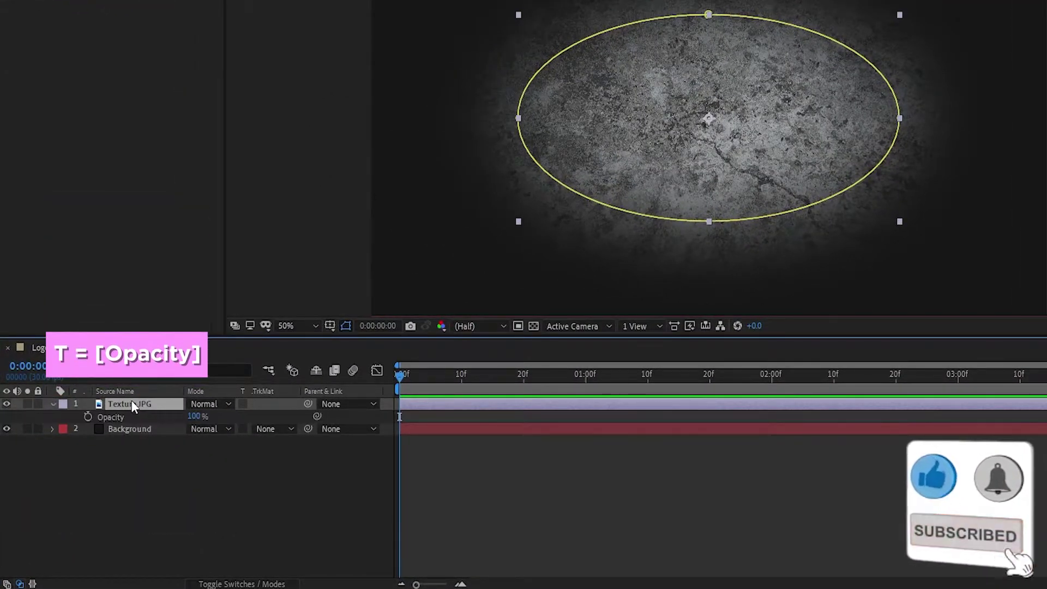
pyautogui.press('BackSpace')
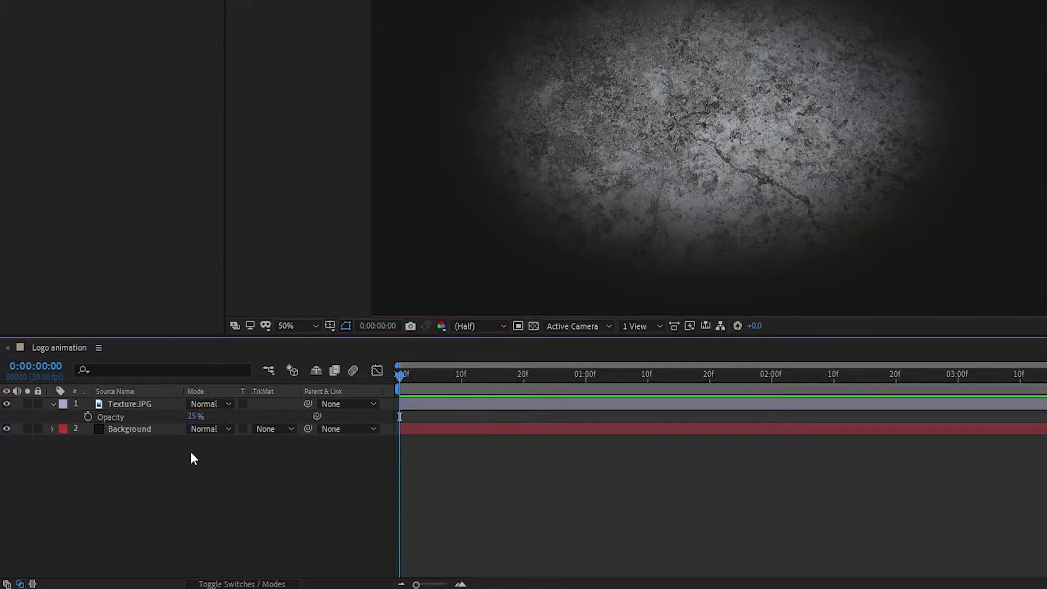
pyautogui.click(216, 406)
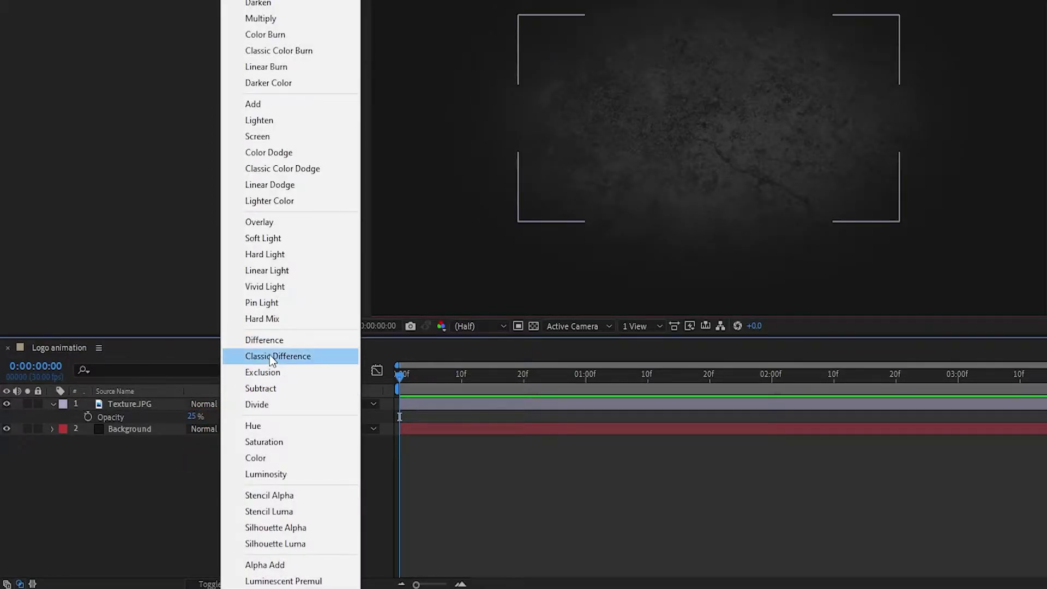
pyautogui.click(272, 257)
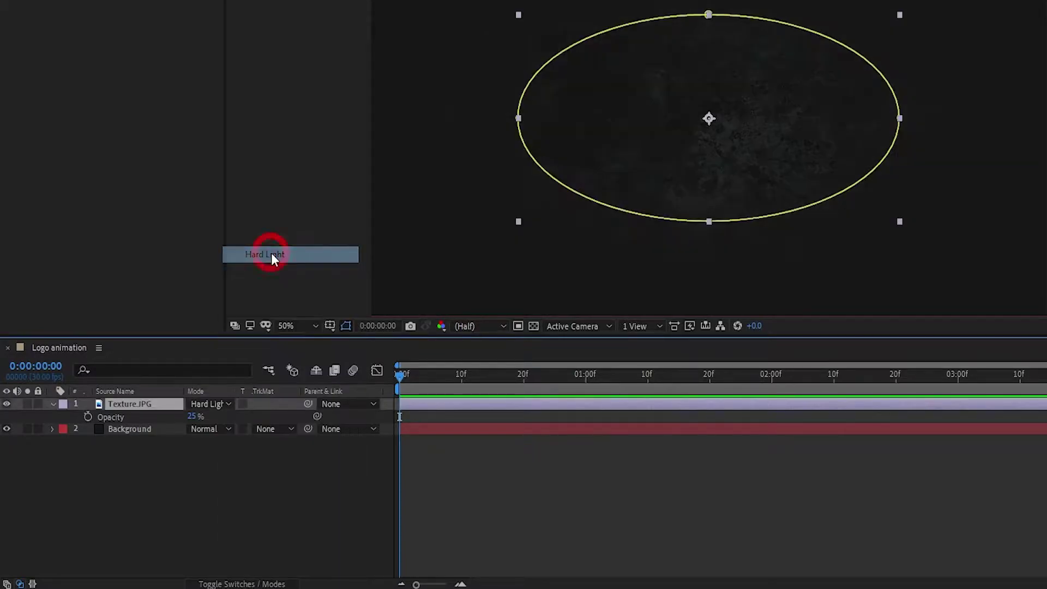
# Pre-compose Texture and Background into Background comp, then add the Avengers logo file.
pyautogui.click(175, 431)
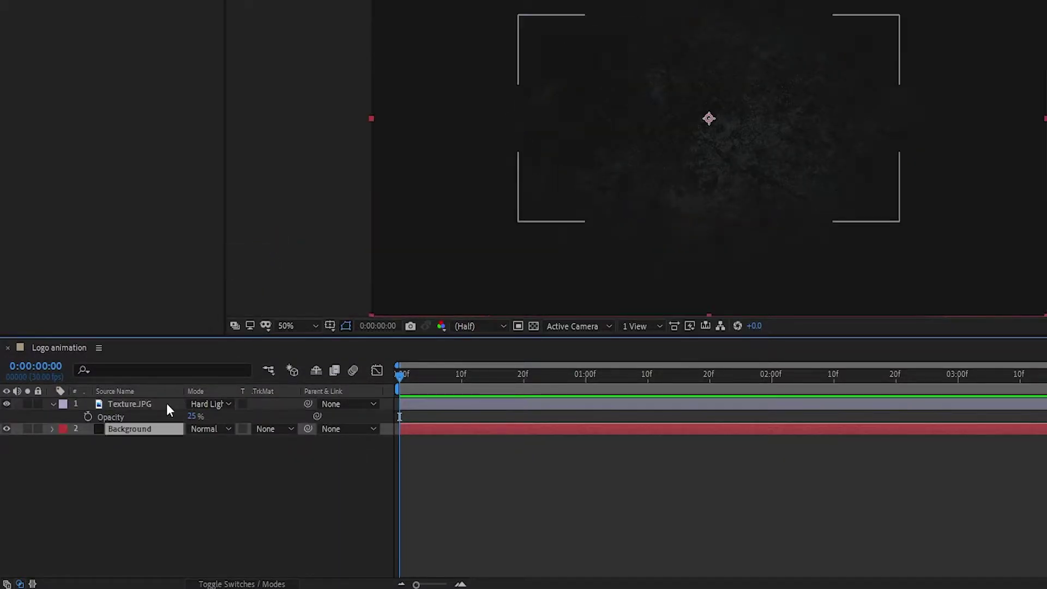
pyautogui.click(50, 407)
pyautogui.keyDown('ctrl'); pyautogui.click(155, 403); pyautogui.keyUp('ctrl')
pyautogui.rightClick(139, 421)
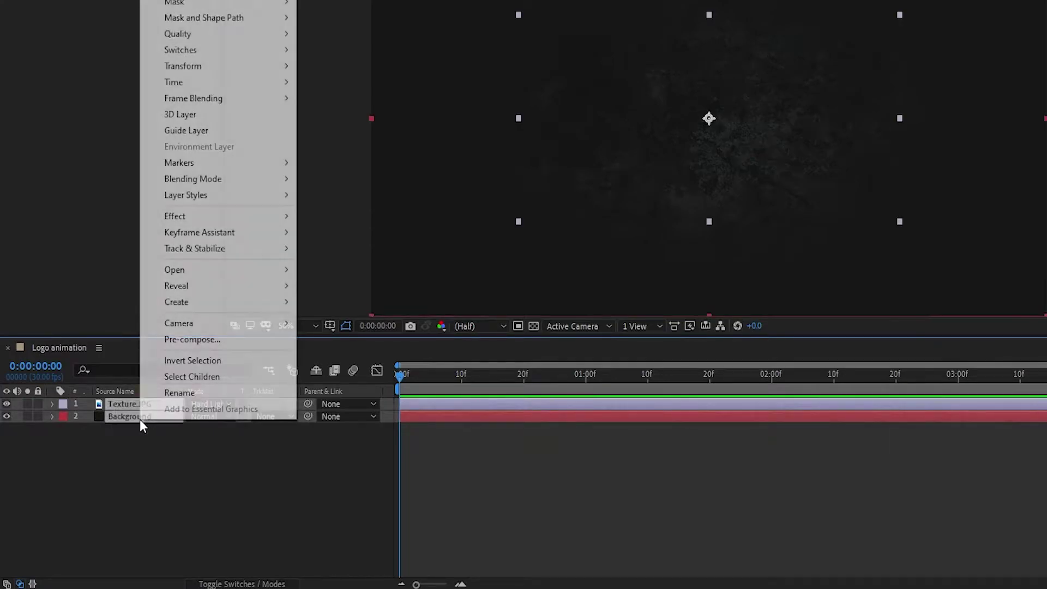
pyautogui.click(241, 339)
pyautogui.write('Background comp')
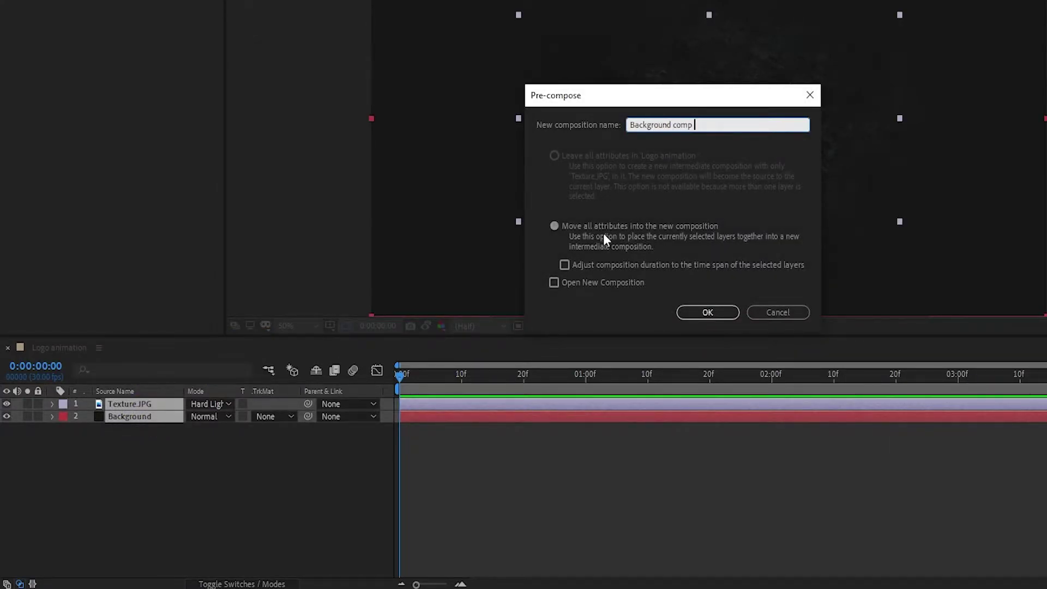
pyautogui.click(708, 313)
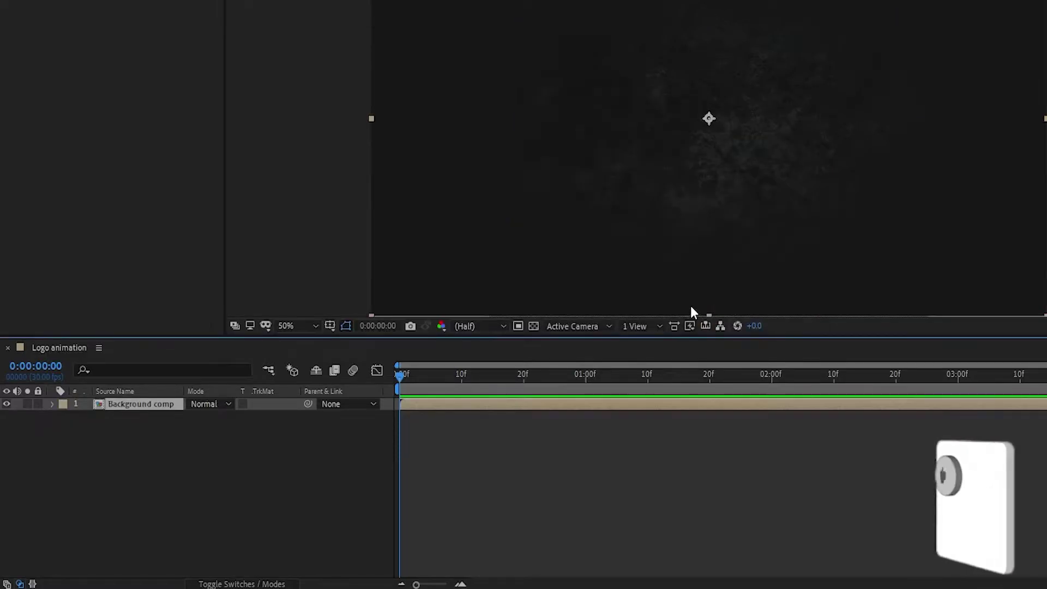
pyautogui.hotkey('alt', 'Tab')
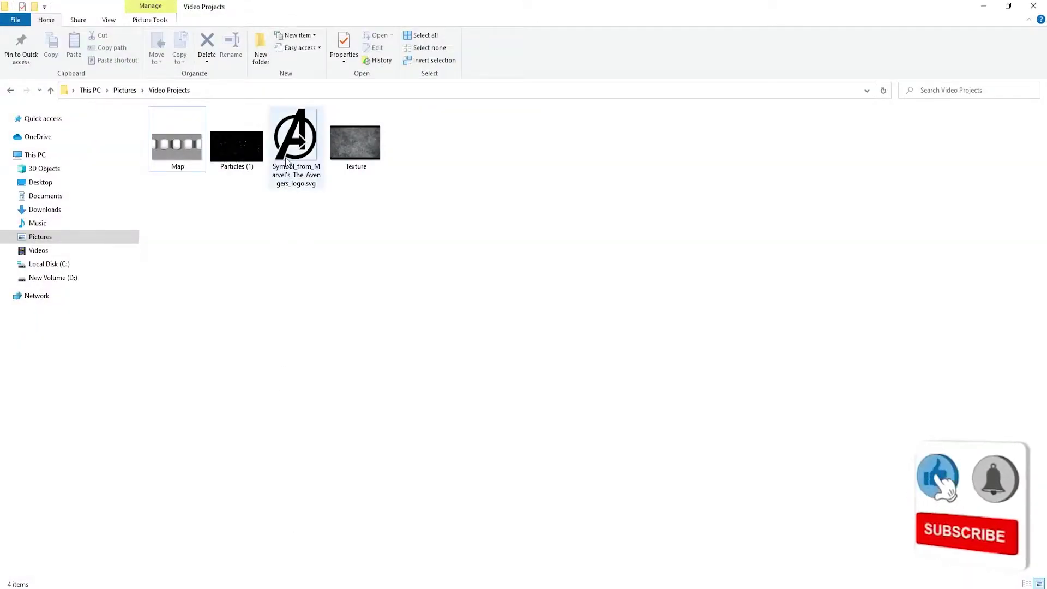
pyautogui.moveTo(285, 169); pyautogui.dragTo(158, 463)
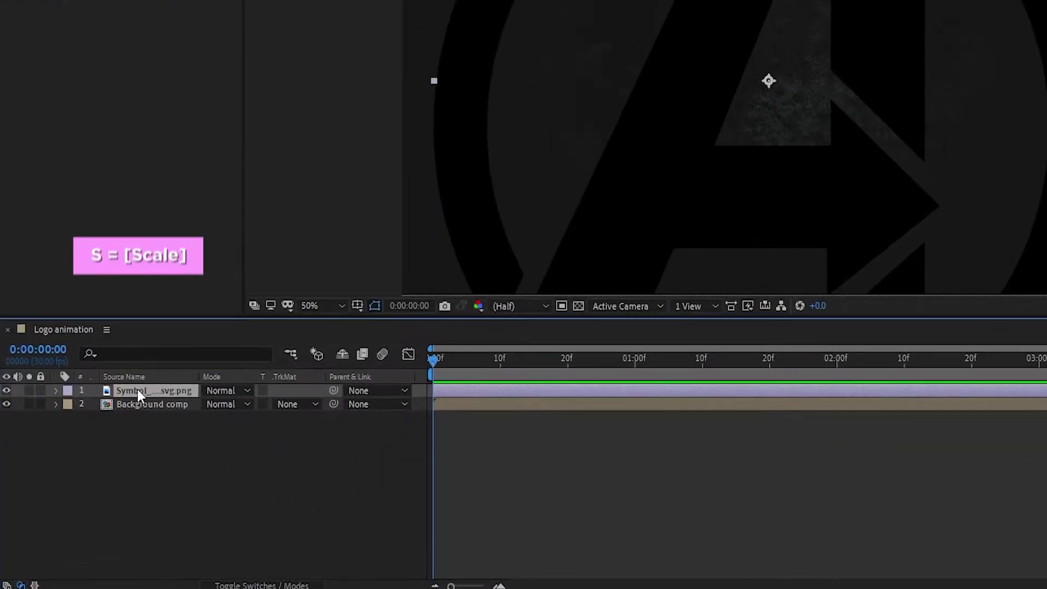
# Scale the Avengers logo layer down to 21%.
pyautogui.press('s')
pyautogui.moveTo(229, 403); pyautogui.dragTo(179, 411)
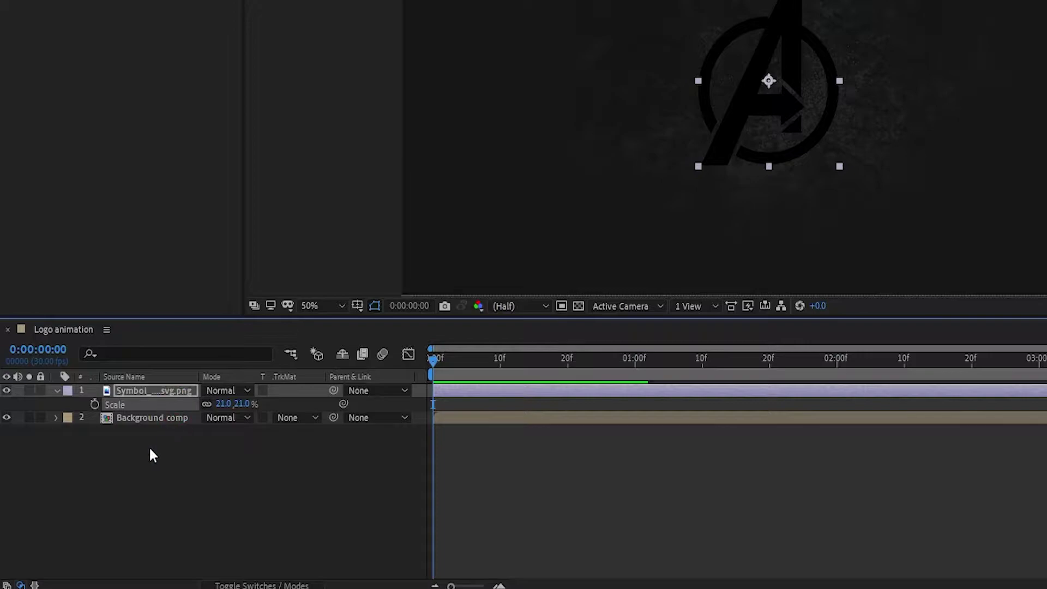
pyautogui.click(167, 390)
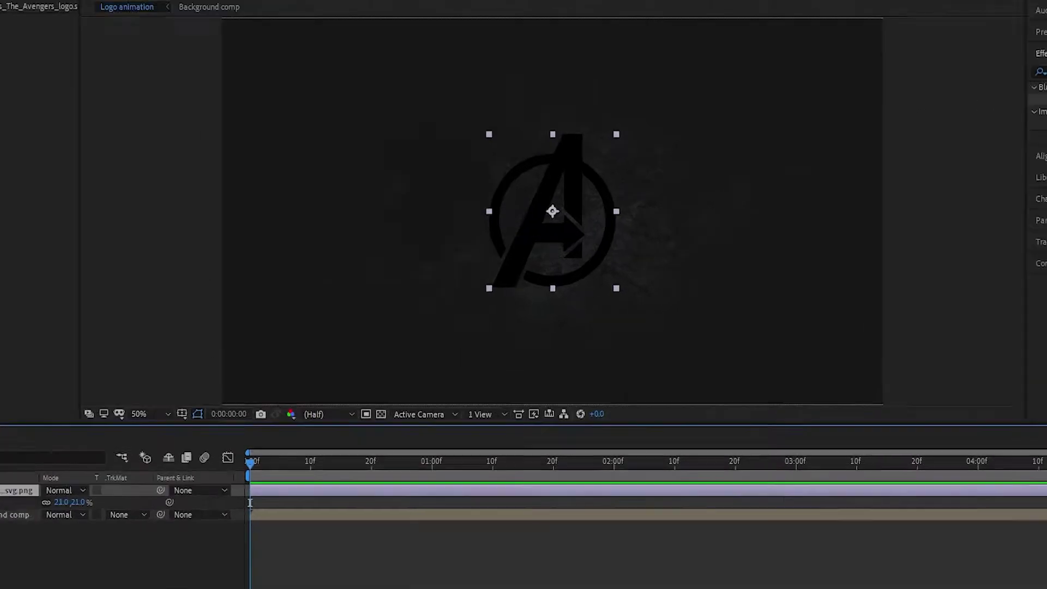
# Apply a Fill effect to the logo and colour it blue #0054FF.
pyautogui.click(1046, 48)
pyautogui.write('Sharpen')
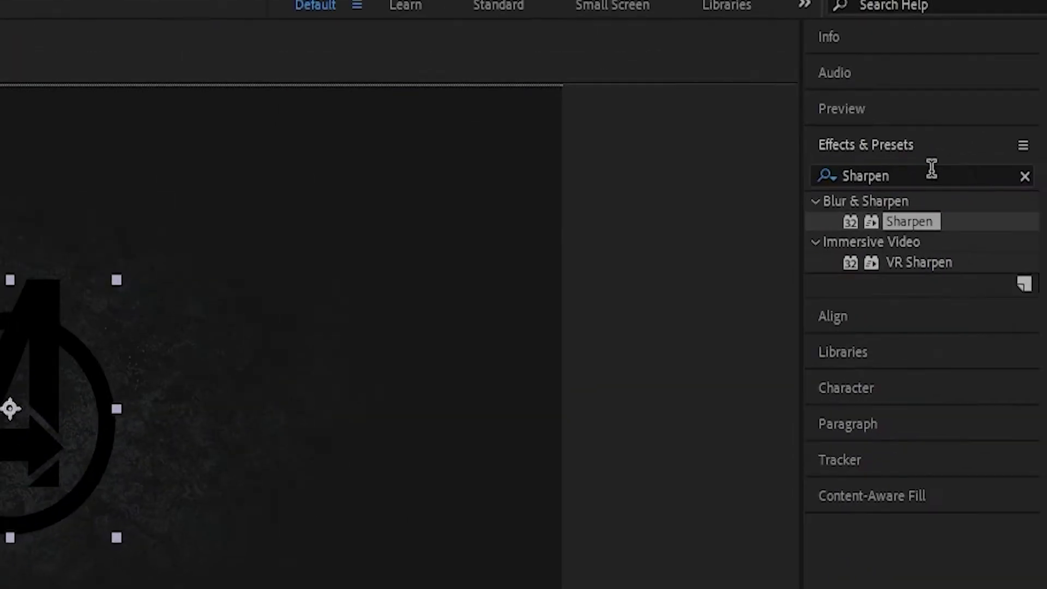
pyautogui.click(918, 174)
pyautogui.moveTo(799, 266); pyautogui.dragTo(740, 271)
pyautogui.click(881, 171)
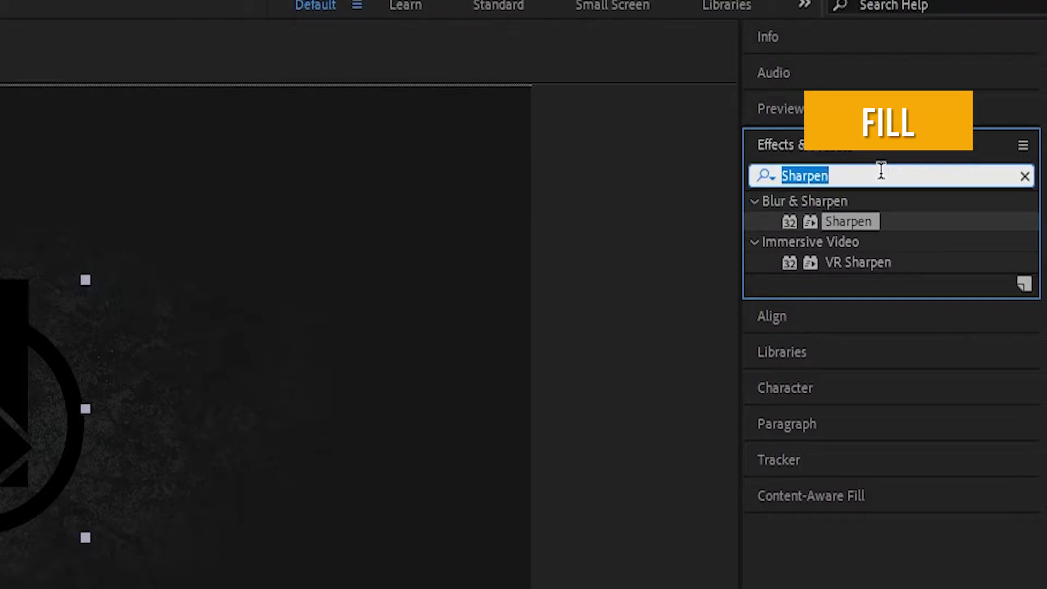
pyautogui.write('FILL')
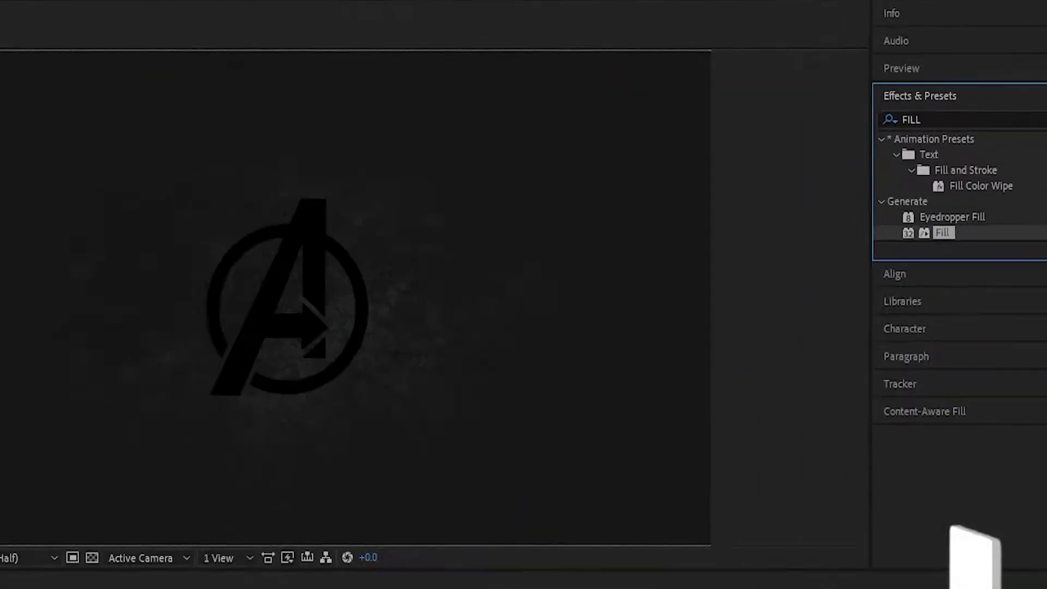
pyautogui.moveTo(835, 323); pyautogui.dragTo(131, 439)
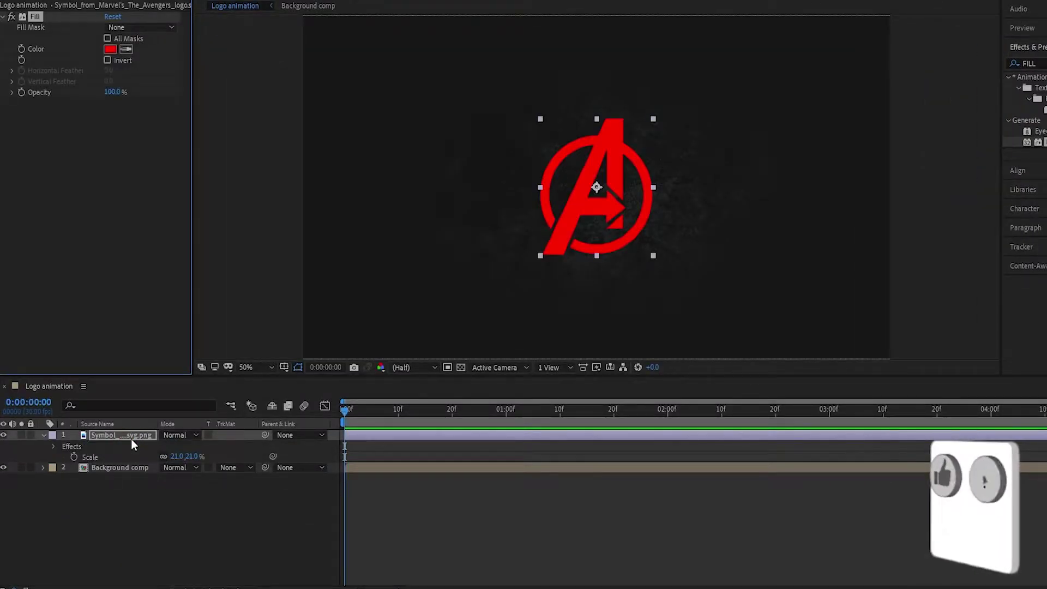
pyautogui.click(110, 49)
pyautogui.moveTo(362, 352)
pyautogui.mouseDown()
pyautogui.moveTo(362, 364)
pyautogui.moveTo(363, 354)
pyautogui.mouseUp()
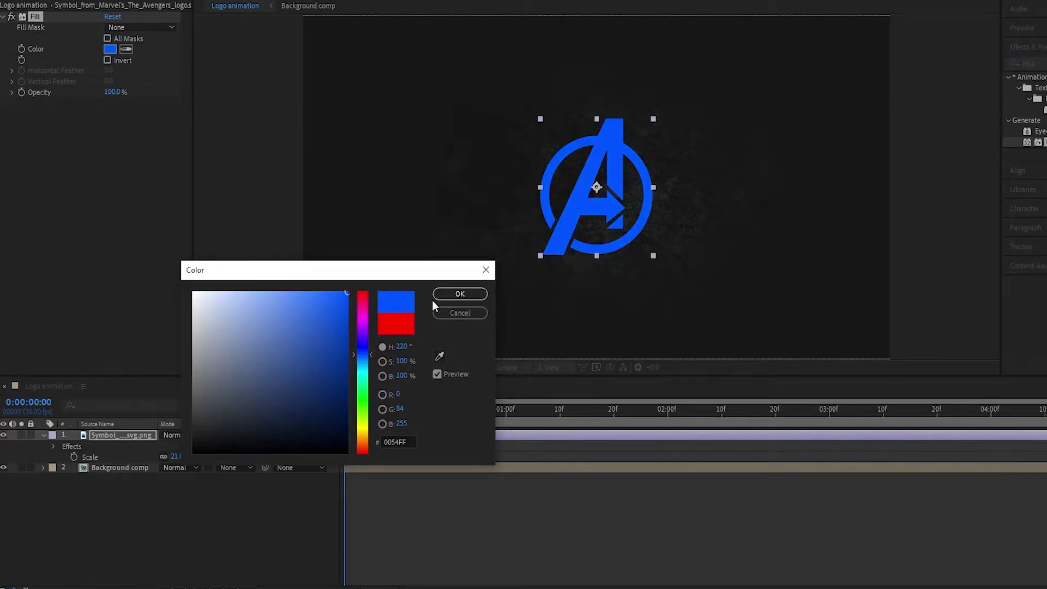
pyautogui.click(458, 294)
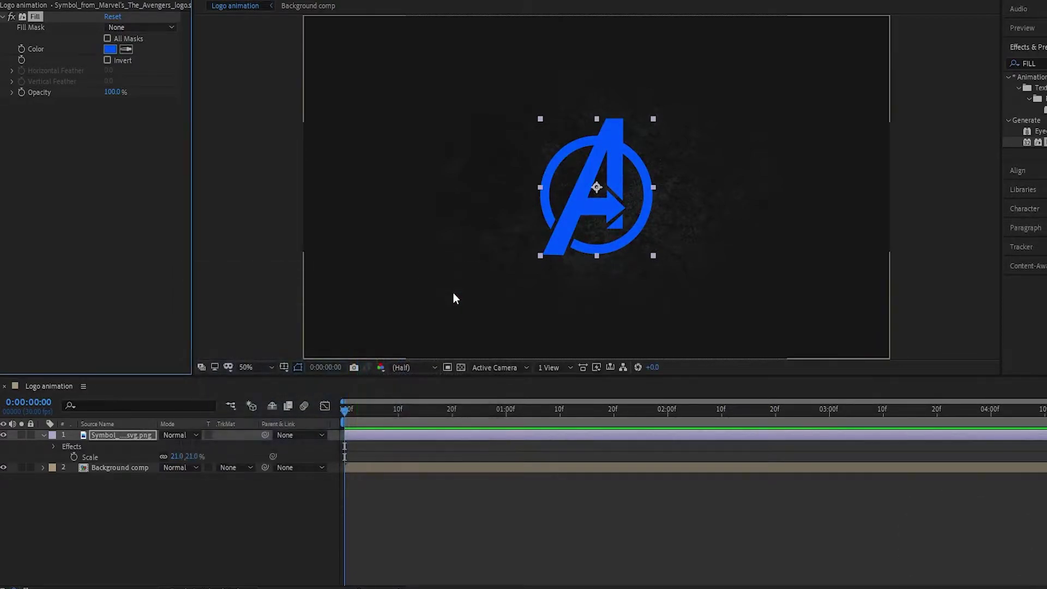
# Reduce the logo layer's scale to 18%.
pyautogui.click(138, 435)
pyautogui.press('s')
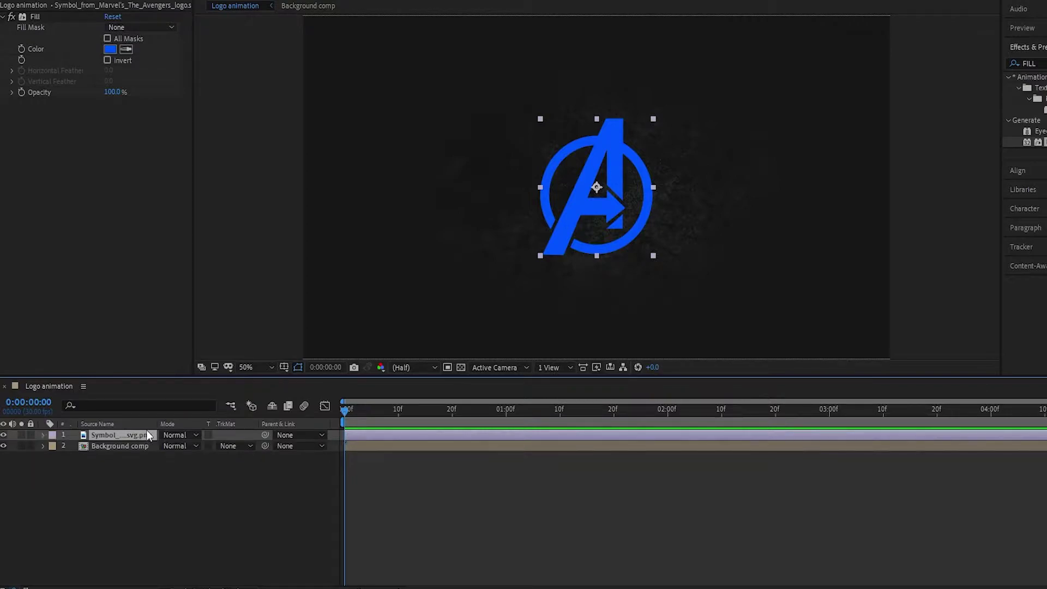
pyautogui.moveTo(177, 448); pyautogui.dragTo(175, 446)
pyautogui.click(139, 493)
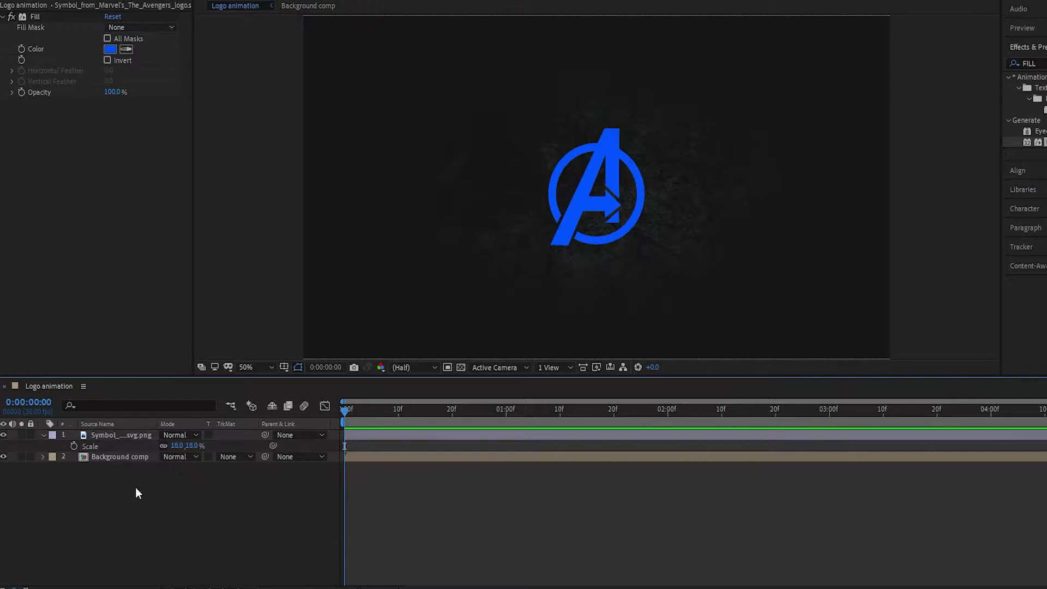
pyautogui.click(44, 436)
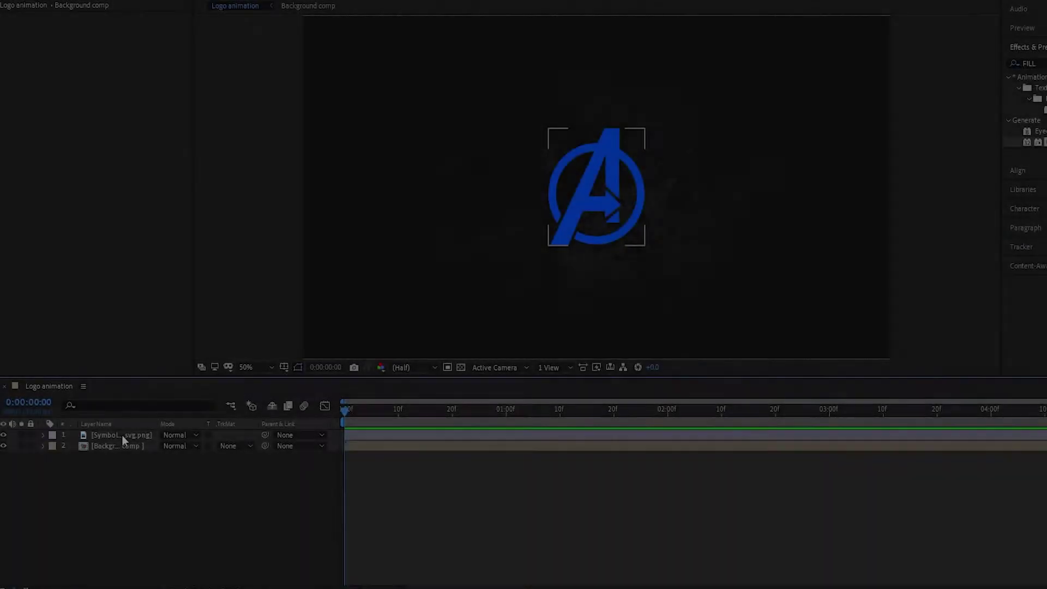
# Pre-compose the logo layer as 'Logo comp', moving all attributes into it.
pyautogui.rightClick(122, 435)
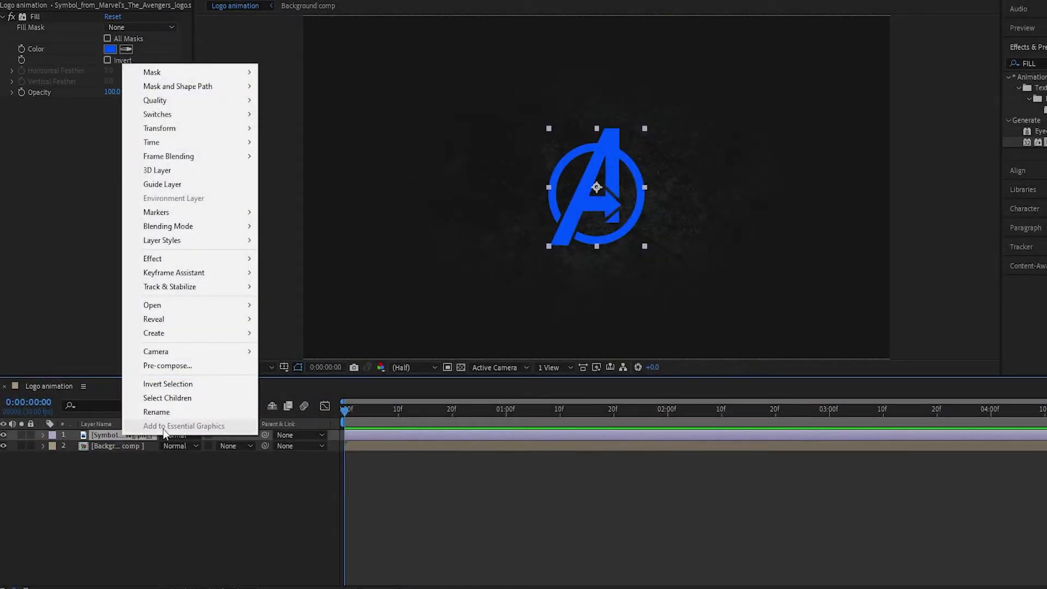
pyautogui.click(169, 362)
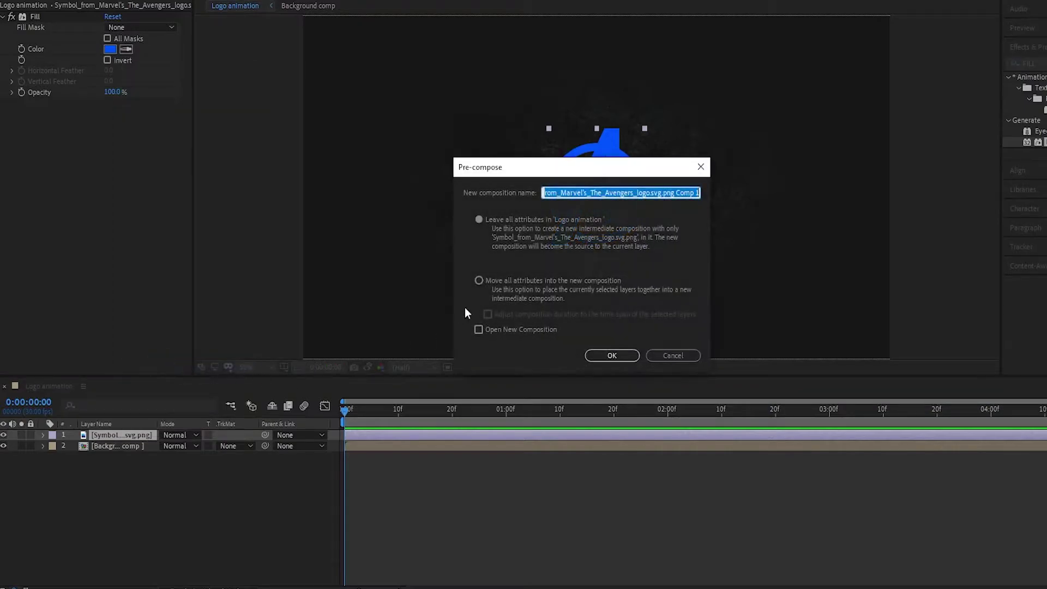
pyautogui.write('Logo comp')
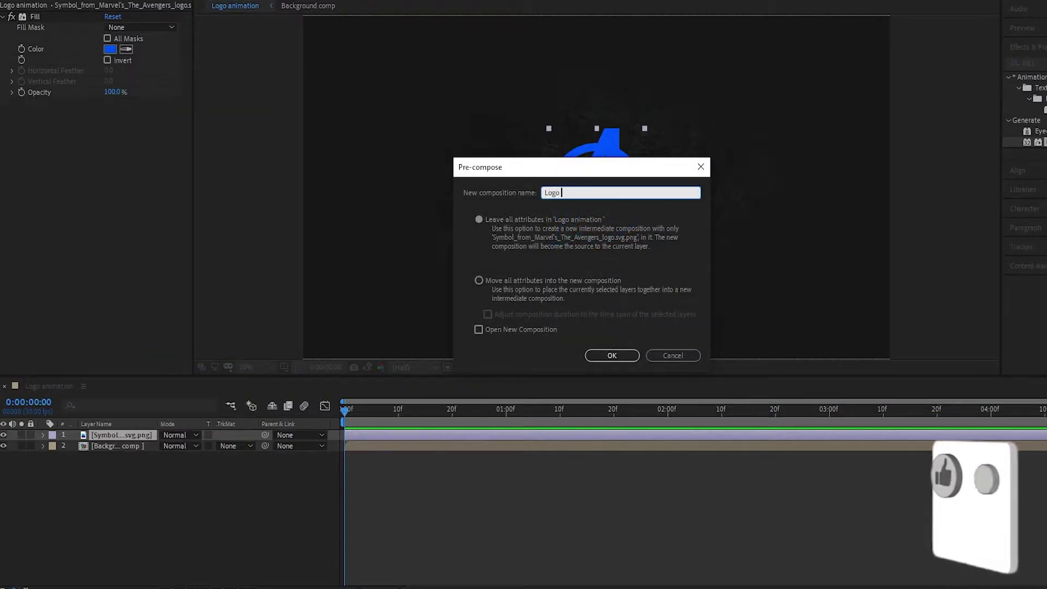
pyautogui.click(479, 280)
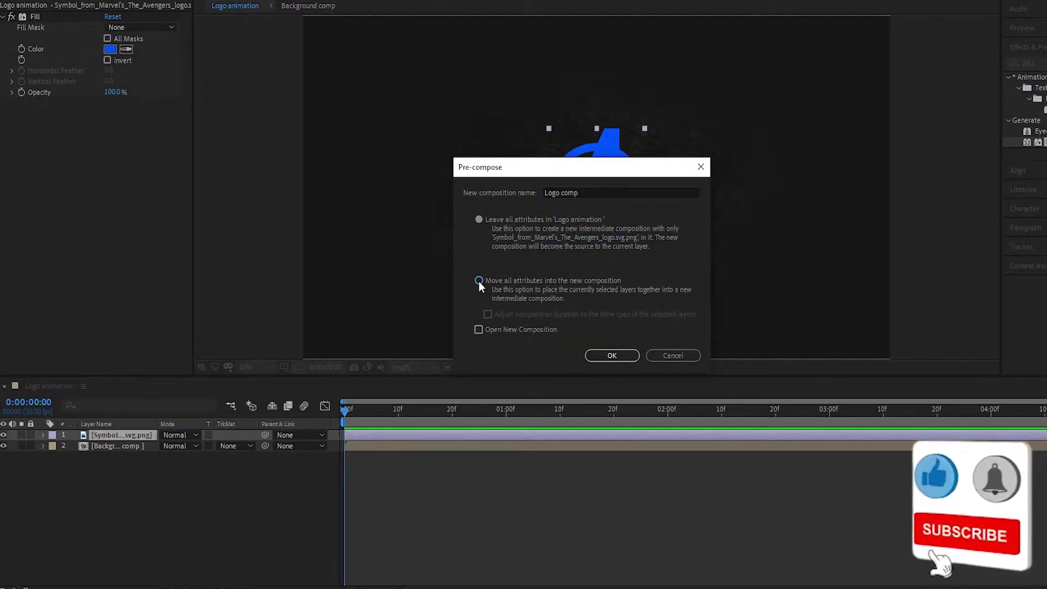
pyautogui.click(609, 355)
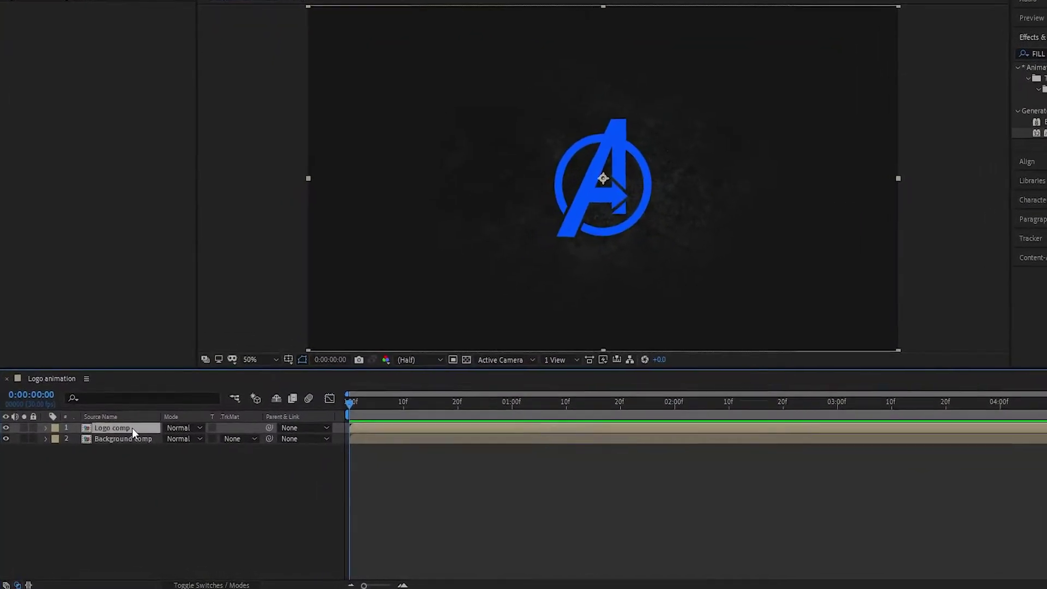
# Duplicate the Logo comp layer into stacked copies.
pyautogui.hotkey('ctrl', 'd')
pyautogui.hotkey('ctrl', 'd')
pyautogui.click(150, 419)
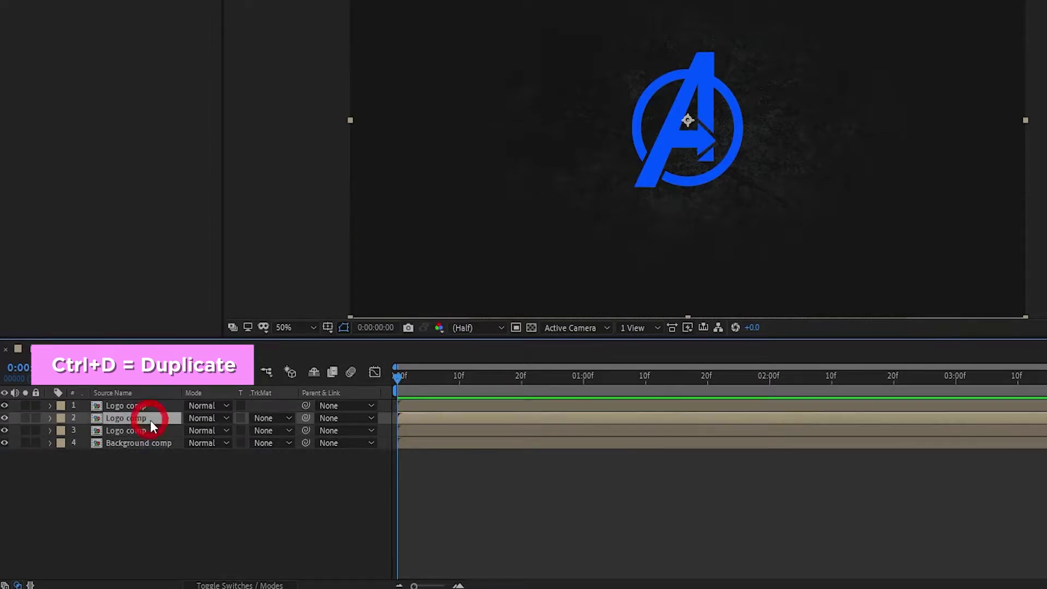
pyautogui.press('Return')
pyautogui.click(156, 418)
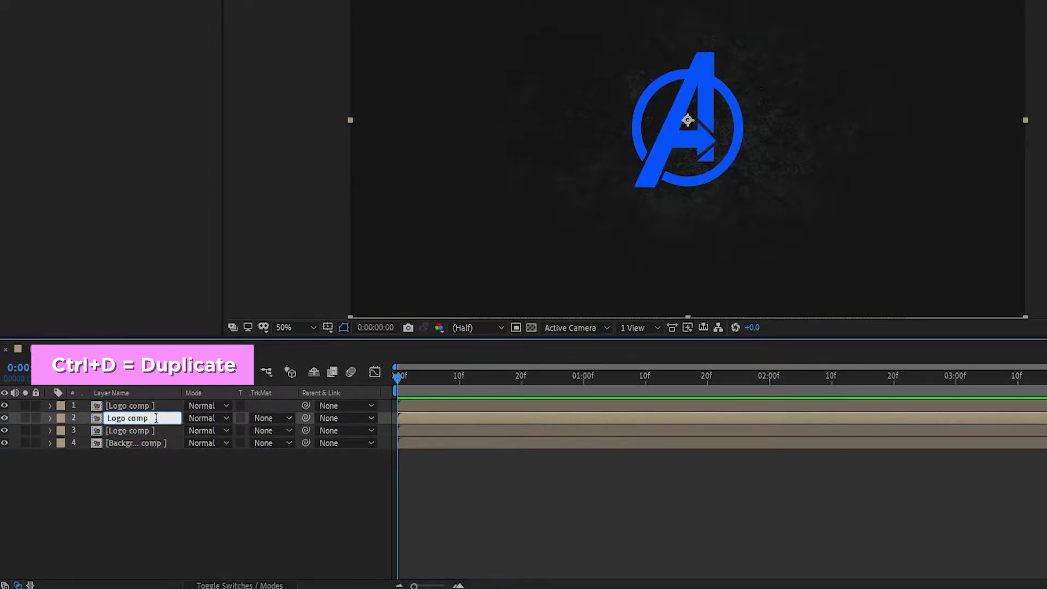
pyautogui.press('Return')
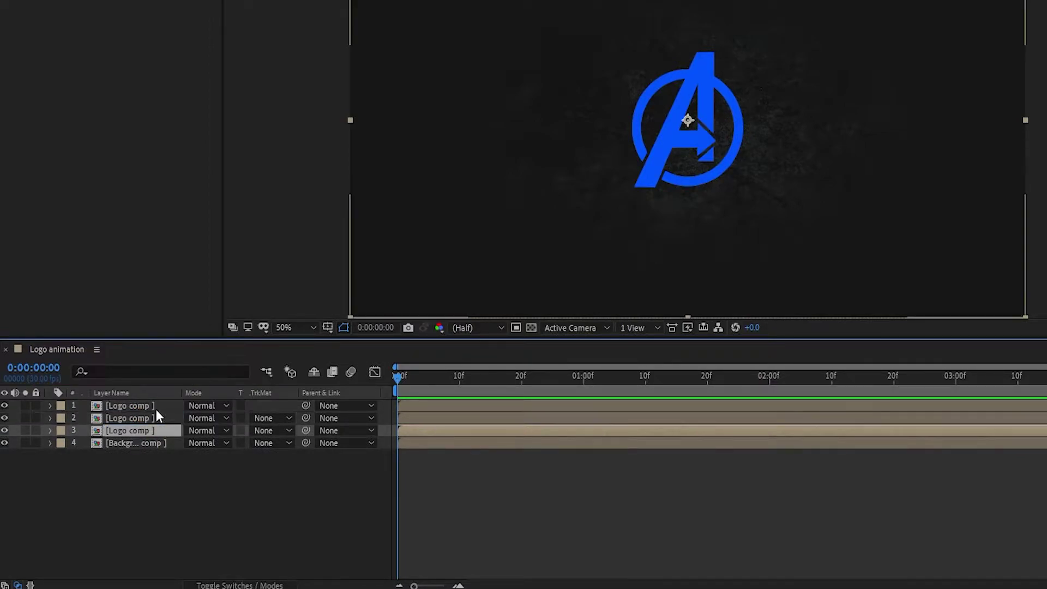
# Rename the top two copies 'Logo comp 1' and 'Logo comp 2'.
pyautogui.click(157, 410)
pyautogui.press('Return')
pyautogui.write('1')
pyautogui.press('BackSpace')
pyautogui.write('Logo comp 1')
pyautogui.press('Return')
pyautogui.click(161, 417)
pyautogui.press('Return')
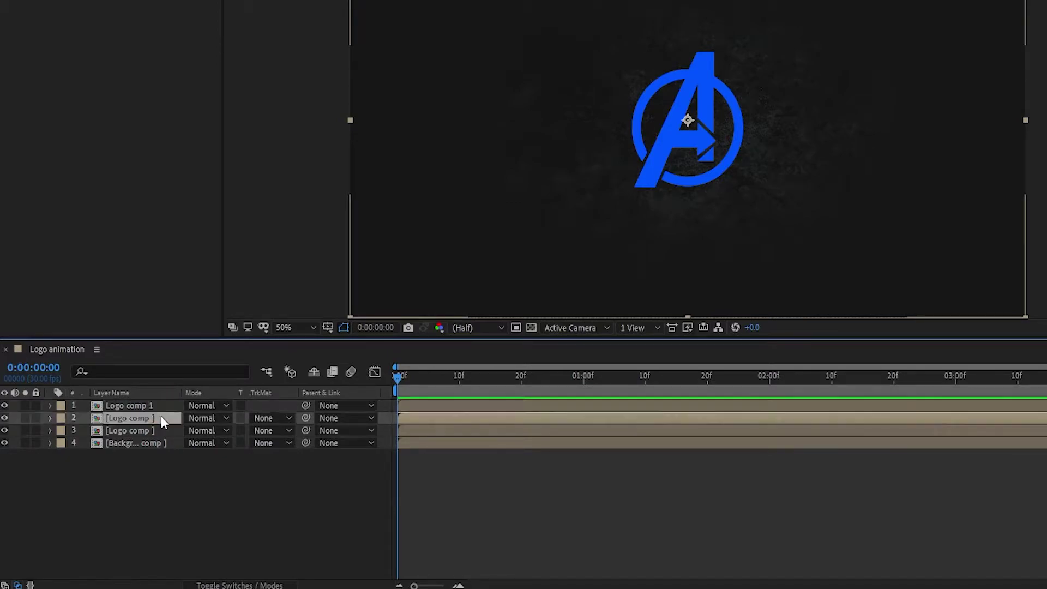
pyautogui.write('Logo comp 2')
pyautogui.press('Return')
pyautogui.click(161, 430)
pyautogui.press('Return')
# Name the third copy 'Logo comp 3' and give Logo comp 2 a near-black (#111111) Fill.
pyautogui.write('Logo comp 3')
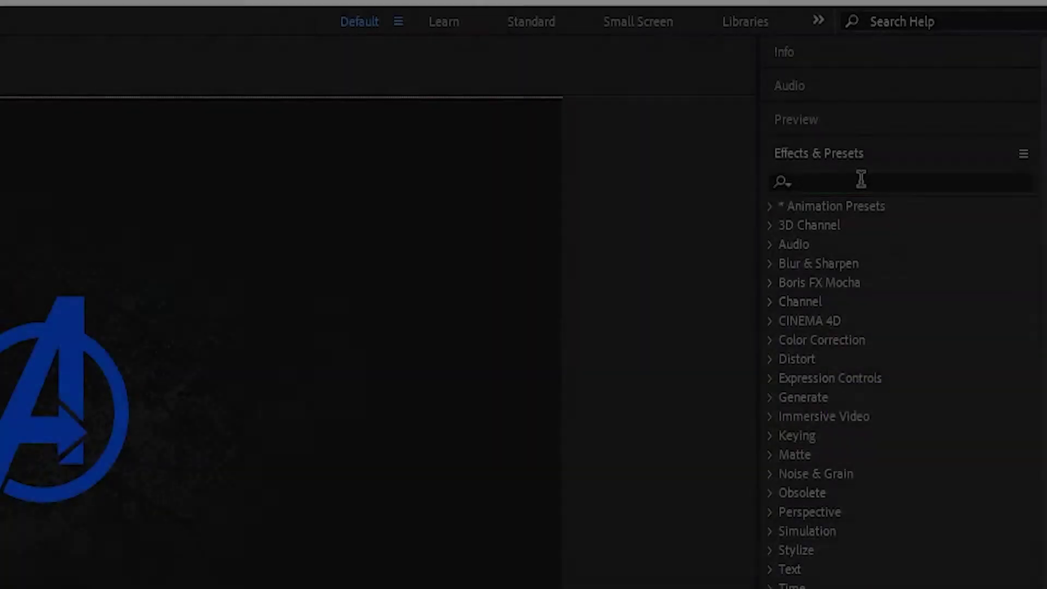
pyautogui.click(861, 179)
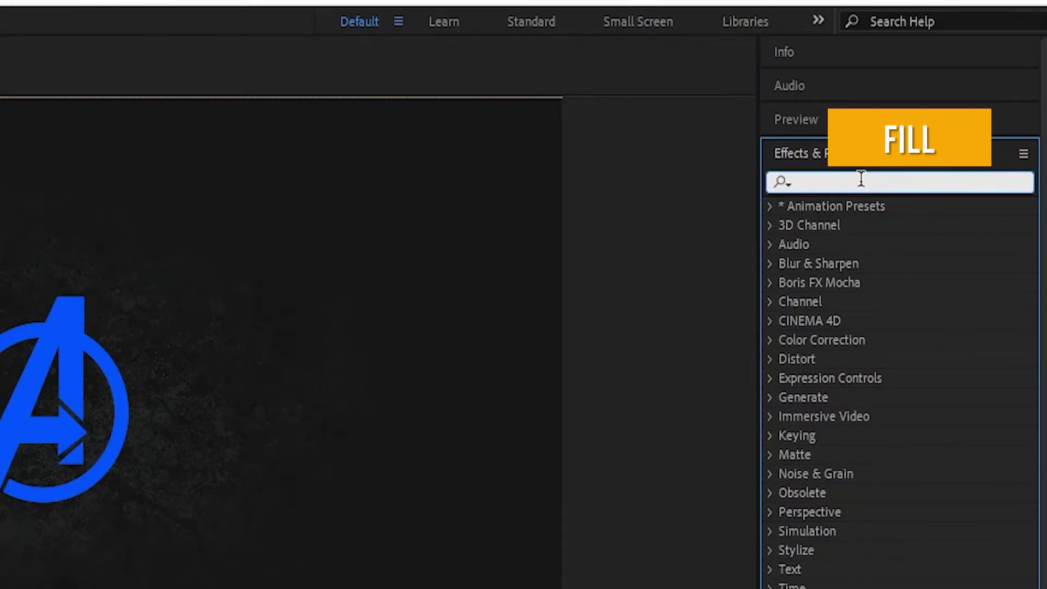
pyautogui.write('Fill')
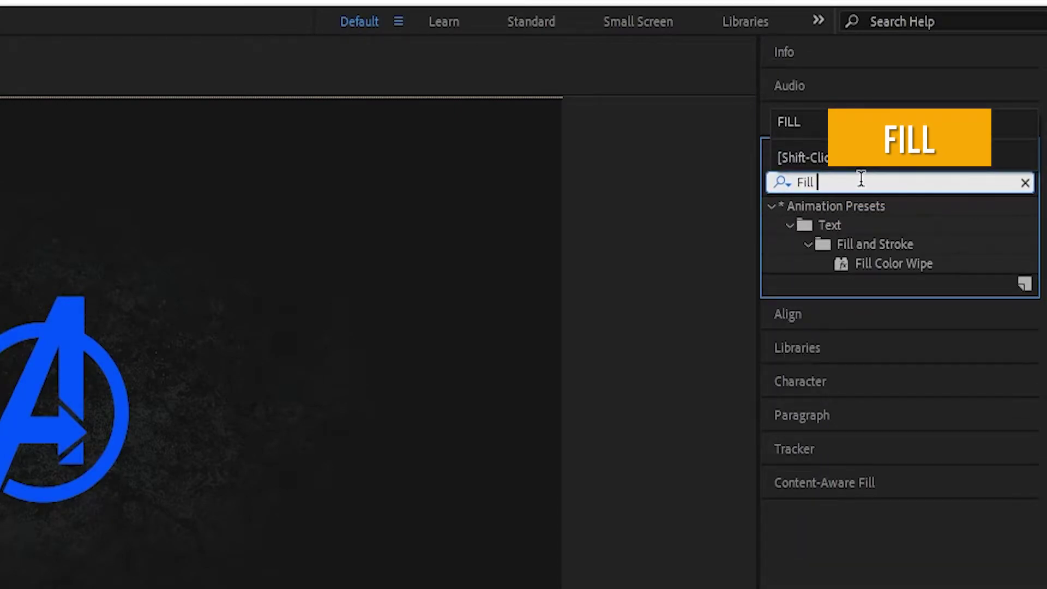
pyautogui.press('BackSpace')
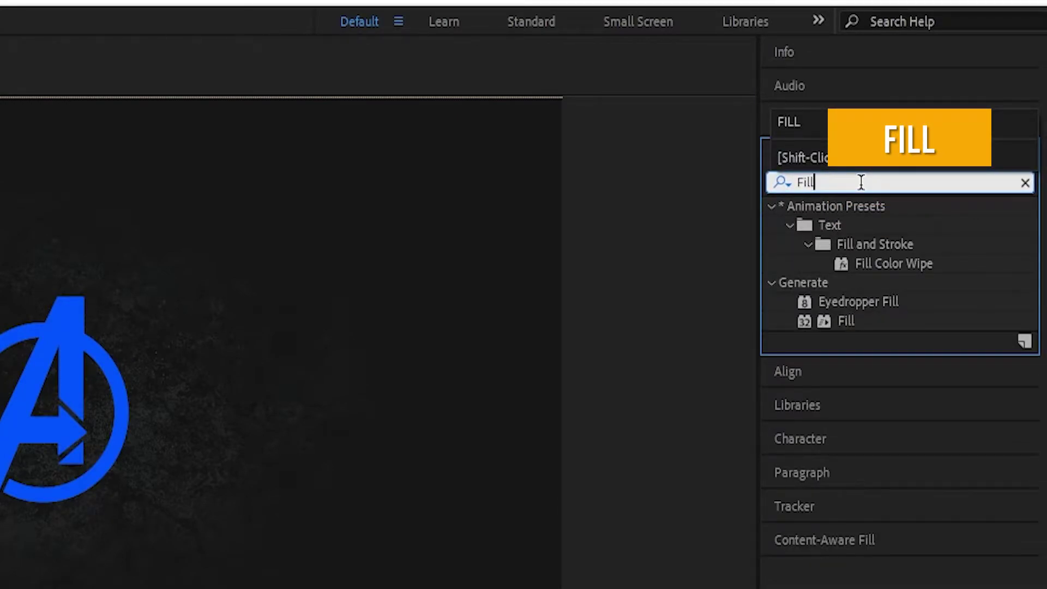
pyautogui.moveTo(845, 324); pyautogui.dragTo(210, 329)
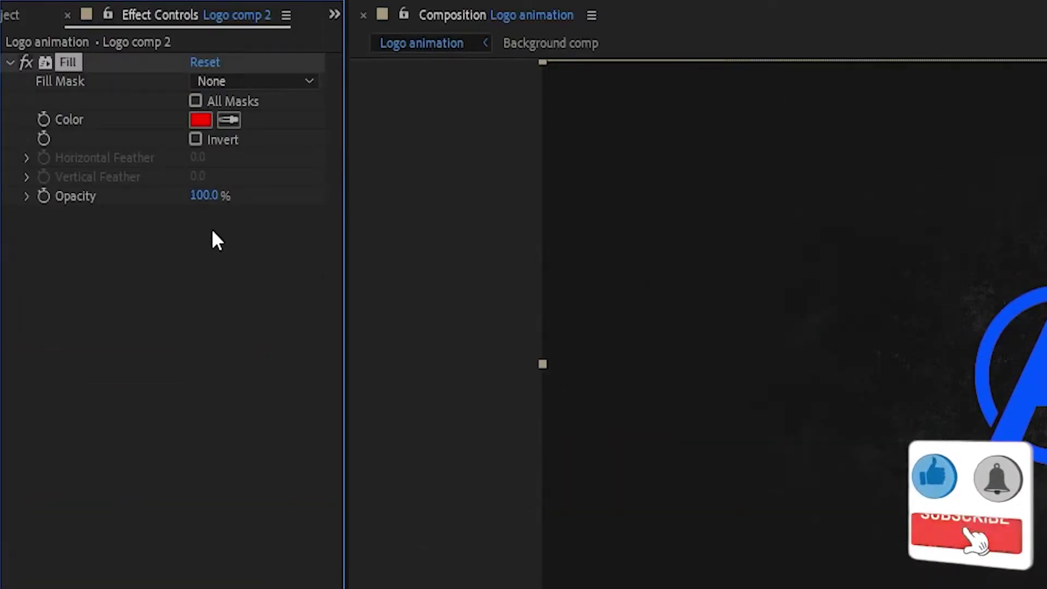
pyautogui.click(201, 120)
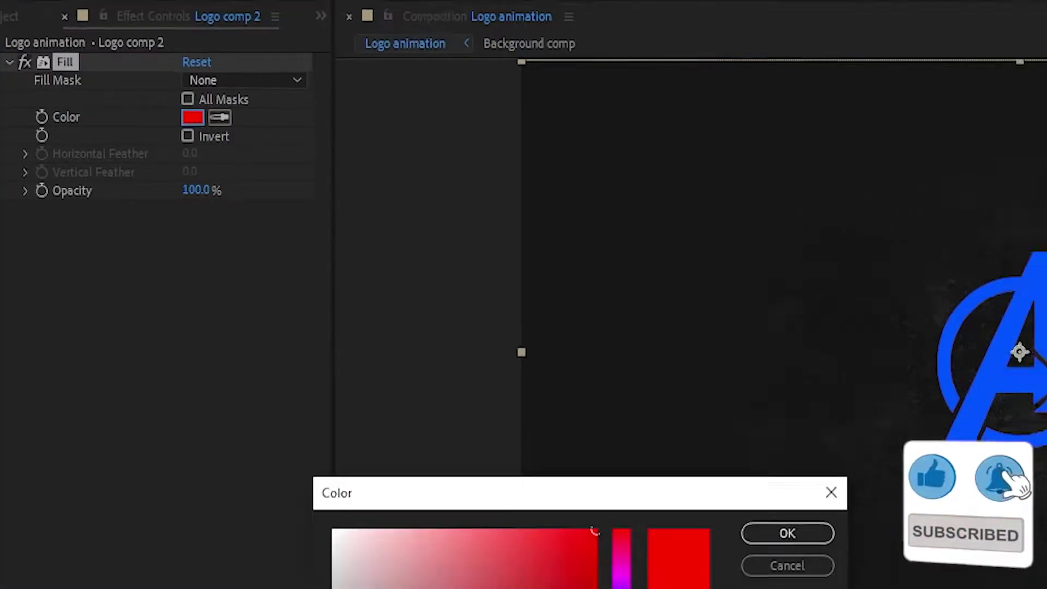
pyautogui.moveTo(231, 507); pyautogui.dragTo(188, 525)
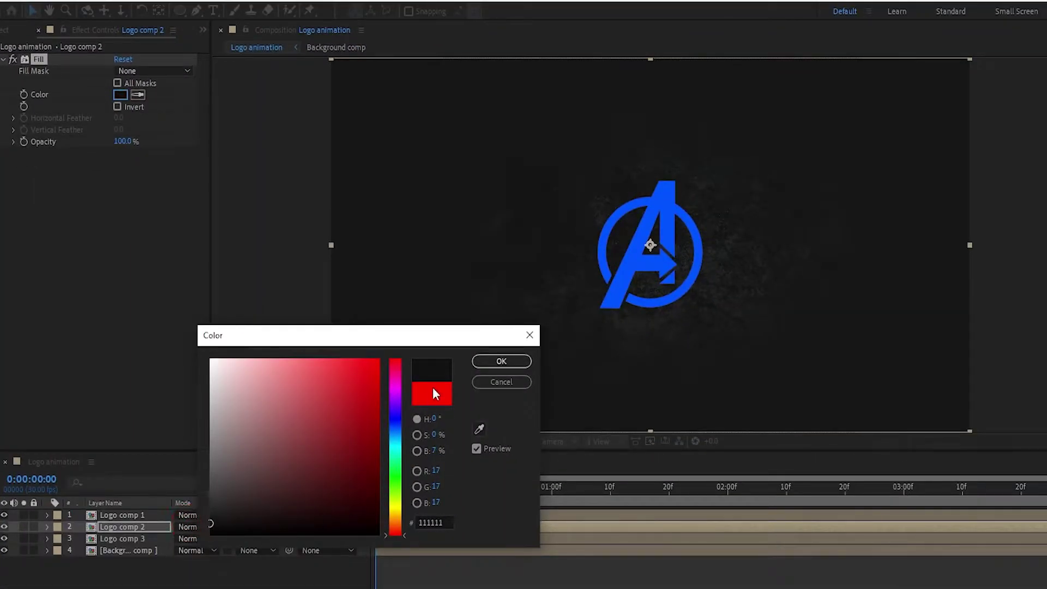
pyautogui.click(487, 362)
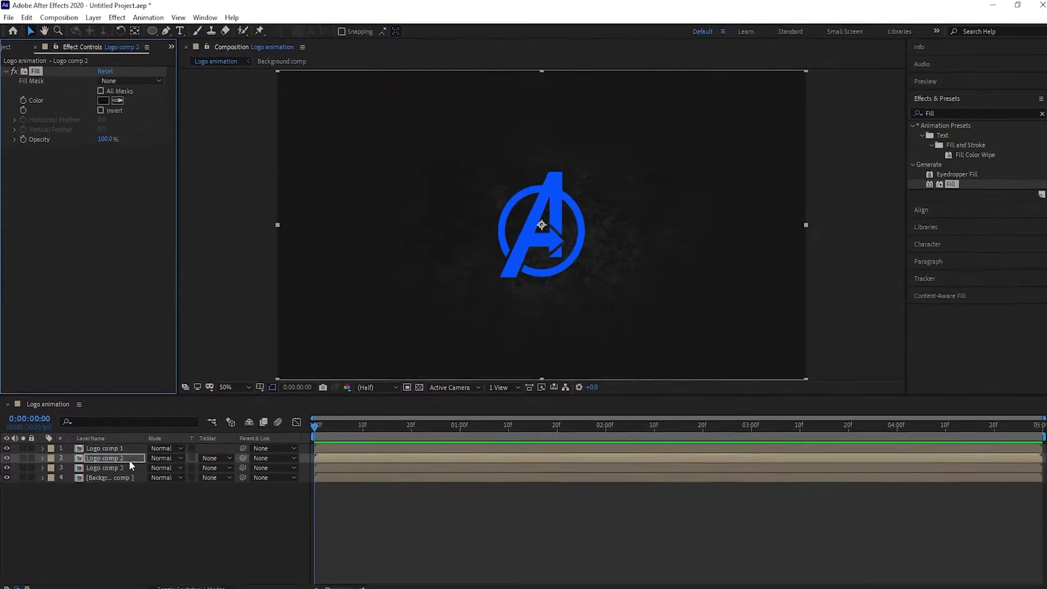
pyautogui.click(124, 515)
# Apply Simple Choker to Logo comp 1 with Choke Matte set to 5.00.
pyautogui.doubleClick(930, 114)
pyautogui.write('Sim')
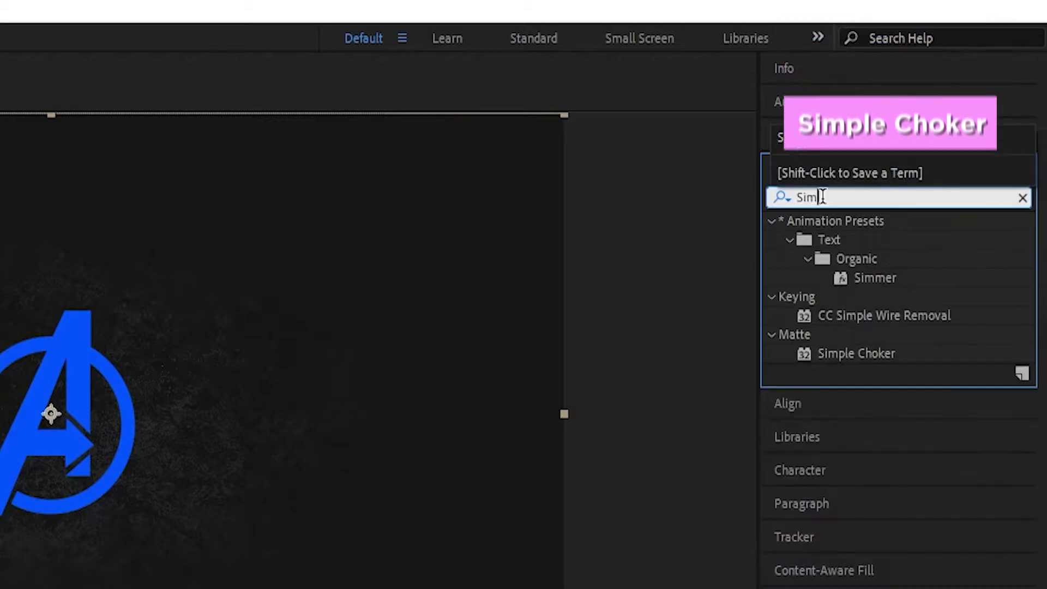
pyautogui.write('ple')
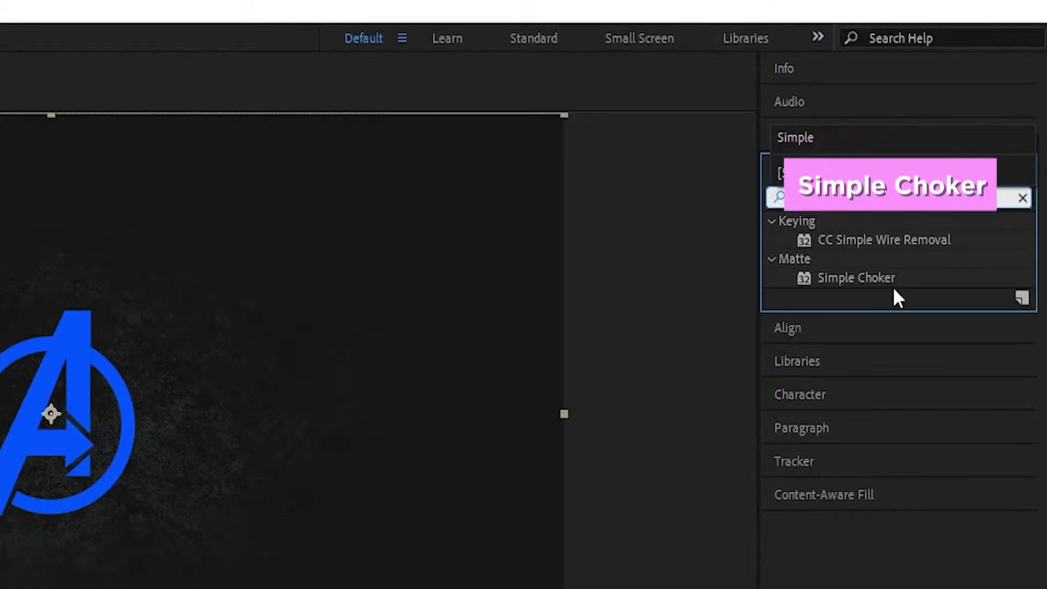
pyautogui.moveTo(856, 278); pyautogui.dragTo(161, 404)
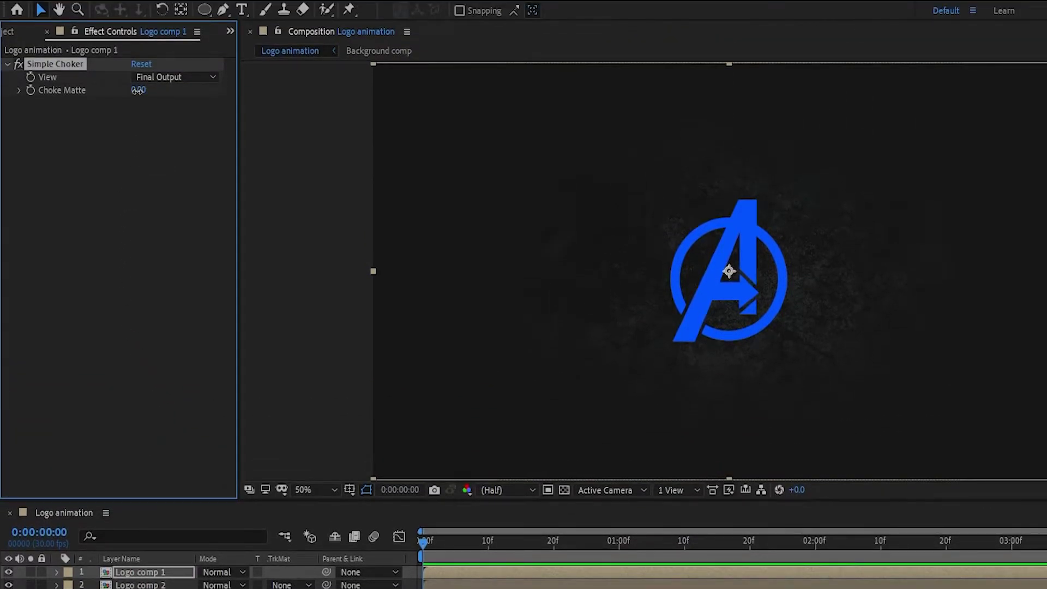
pyautogui.click(138, 91)
pyautogui.write('5')
pyautogui.click(139, 157)
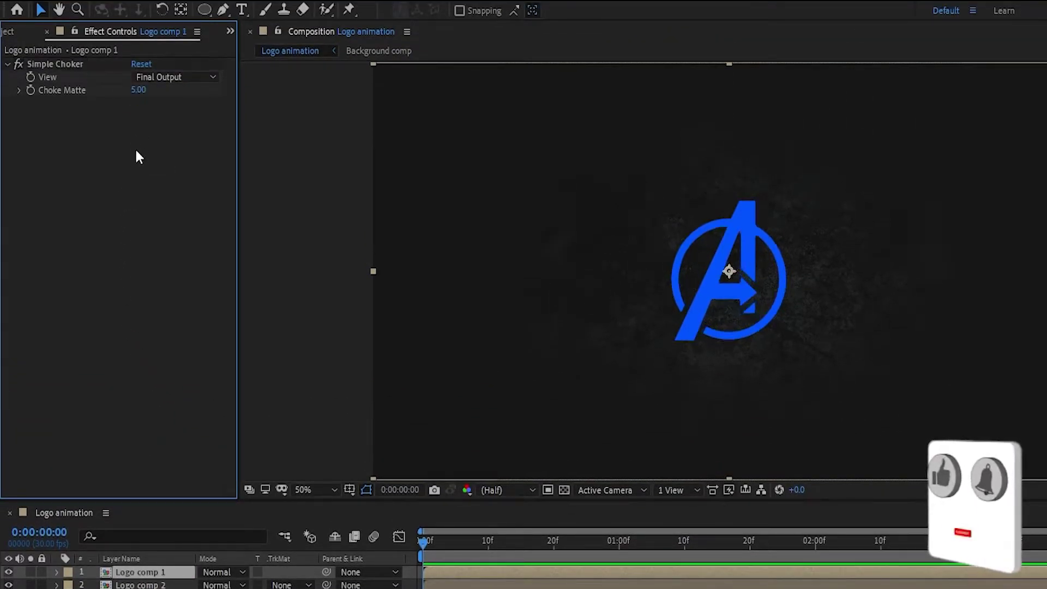
# Add a new adjustment layer at the top of the composition.
pyautogui.rightClick(156, 532)
pyautogui.moveTo(229, 366)
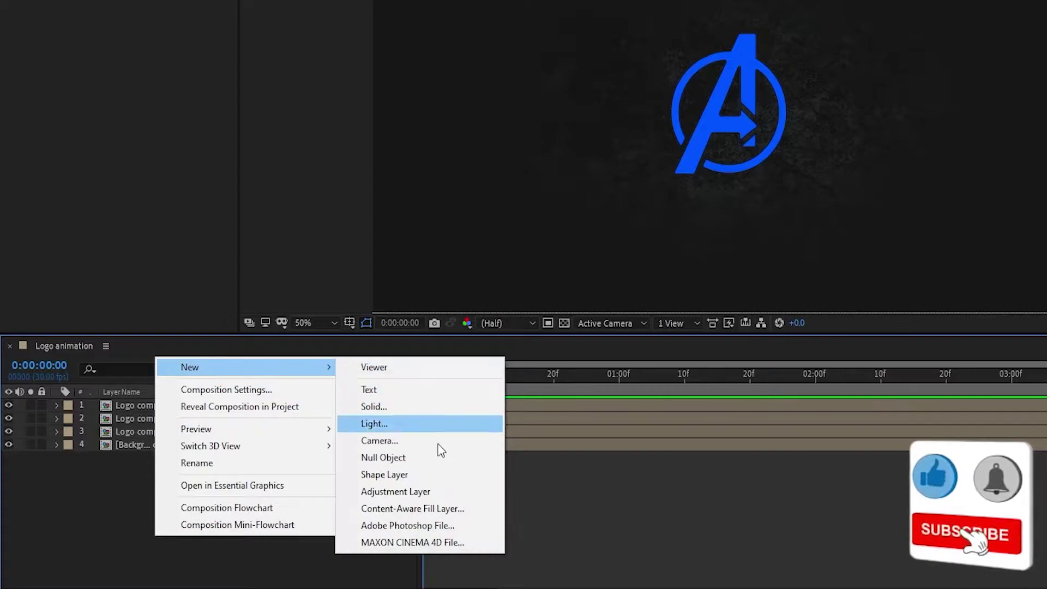
pyautogui.click(408, 493)
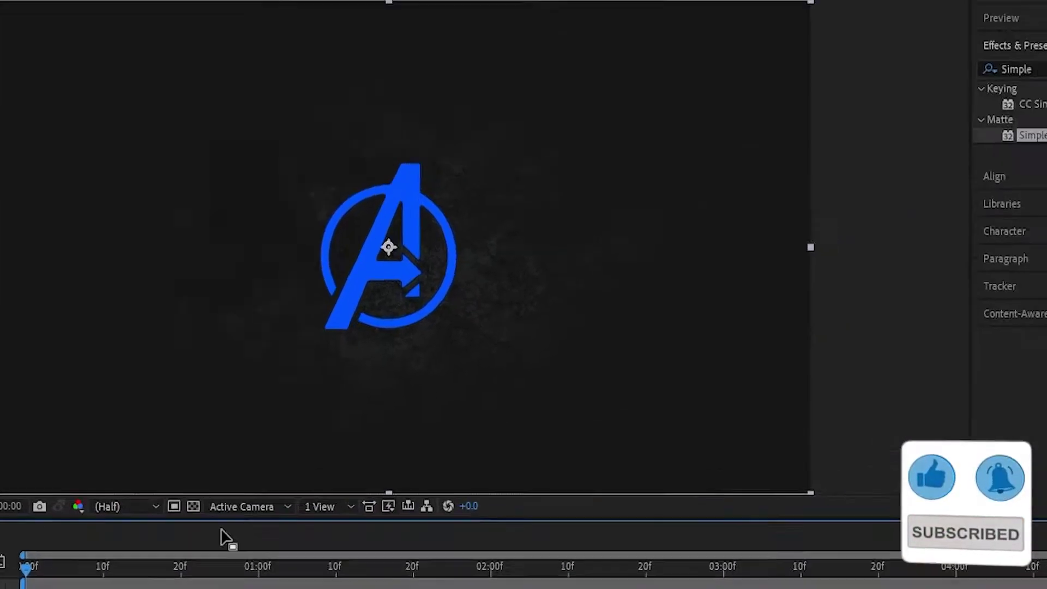
# Apply Fast Box Blur to the adjustment layer with radius 2 and Repeat Edge Pixels on.
pyautogui.doubleClick(908, 157)
pyautogui.write('F')
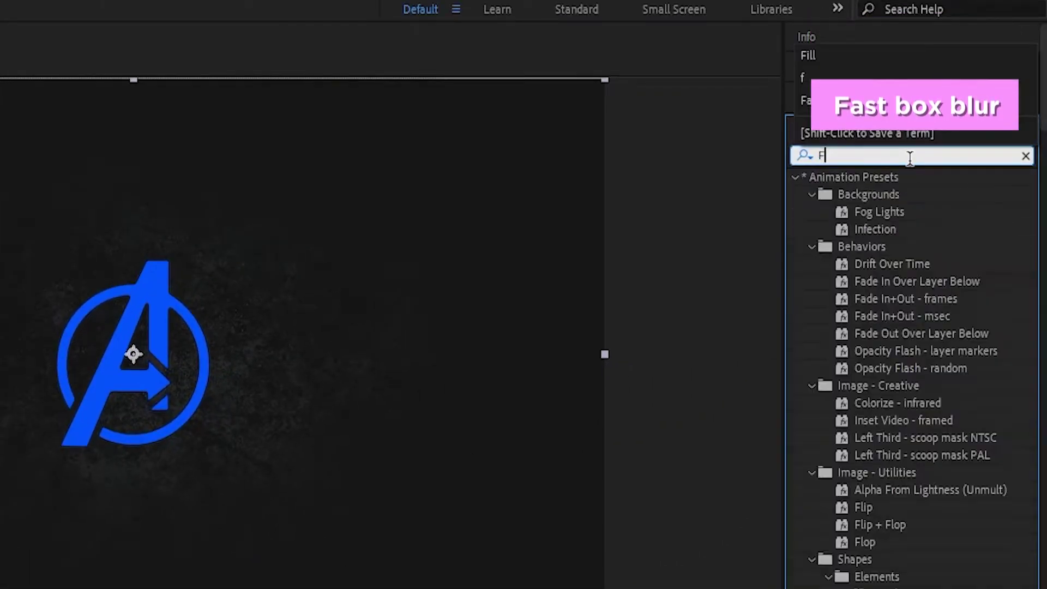
pyautogui.write('ast box')
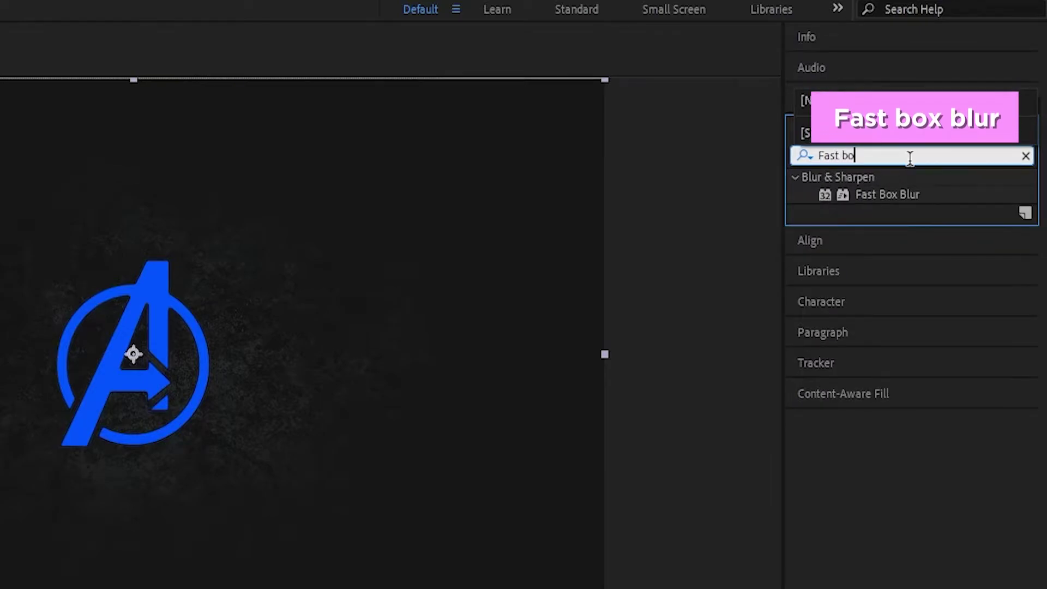
pyautogui.moveTo(906, 196); pyautogui.dragTo(183, 407)
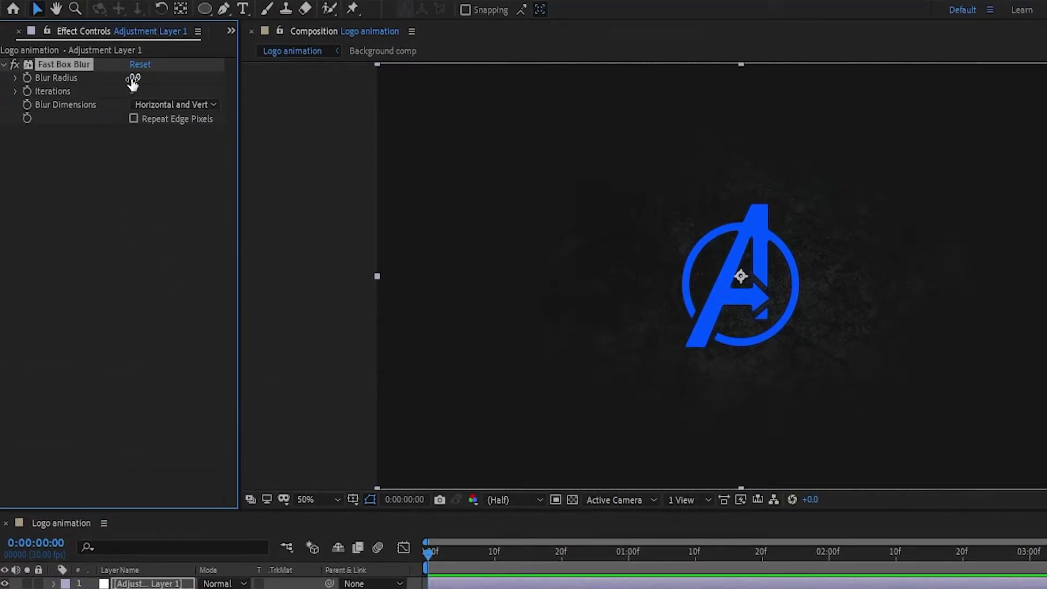
pyautogui.write('2')
pyautogui.press('Return')
pyautogui.click(133, 119)
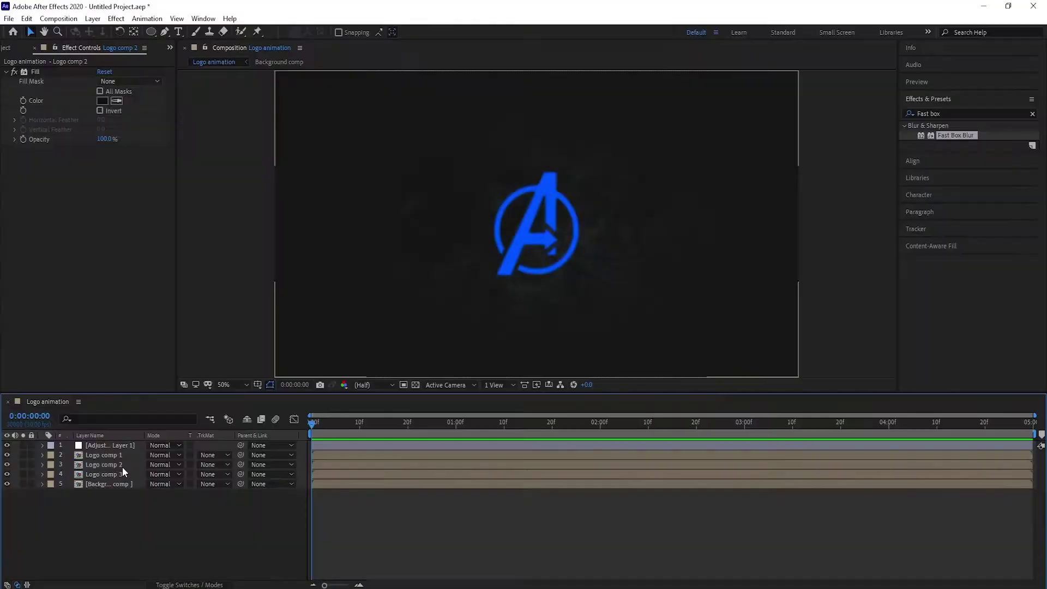
# Pre-compose Logo comp 2, Logo comp 1 and Adjustment Layer 1 into 'Logo Edge', moving all attributes.
pyautogui.keyDown('shift'); pyautogui.click(122, 467); pyautogui.keyUp('shift')
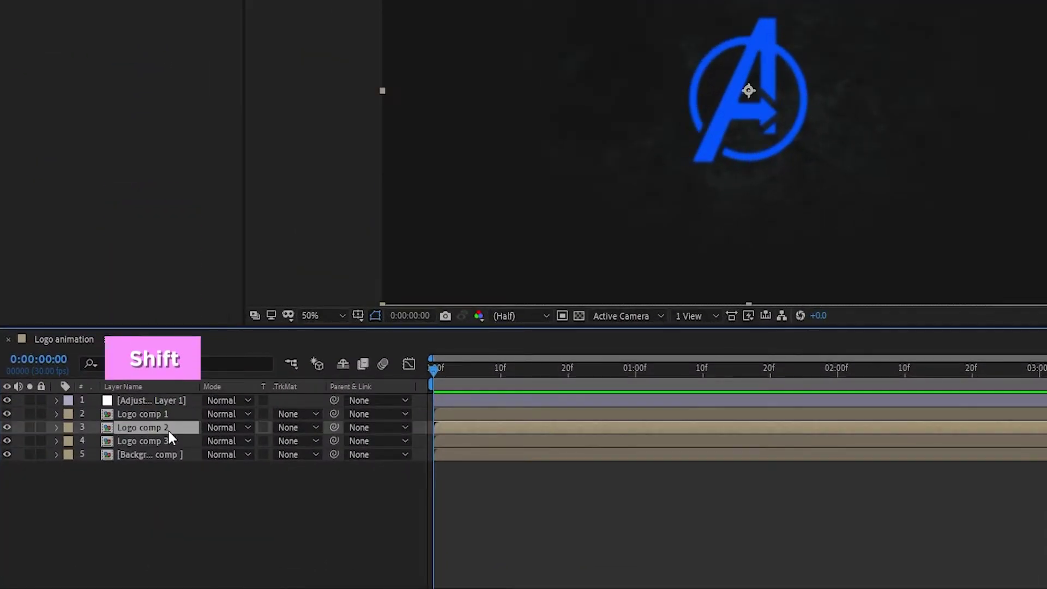
pyautogui.keyDown('shift'); pyautogui.click(173, 401); pyautogui.keyUp('shift')
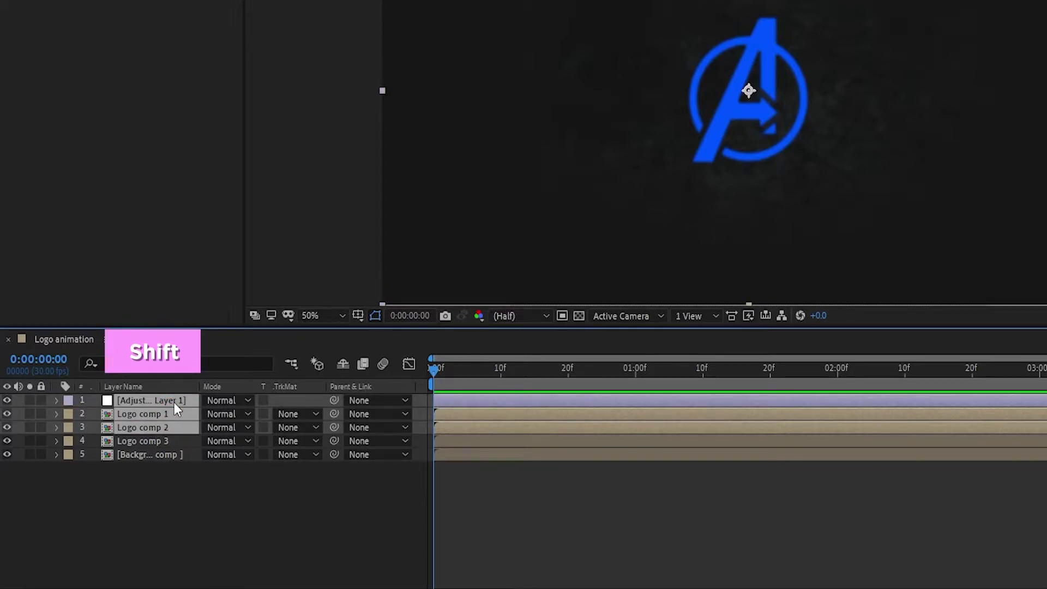
pyautogui.rightClick(163, 427)
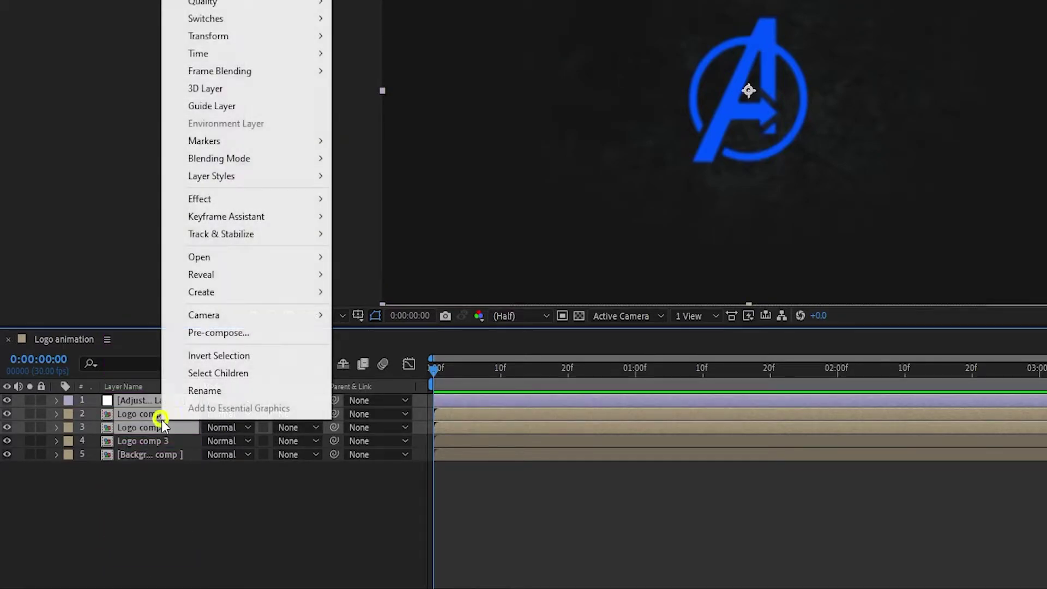
pyautogui.click(208, 333)
pyautogui.write('Logo Edge')
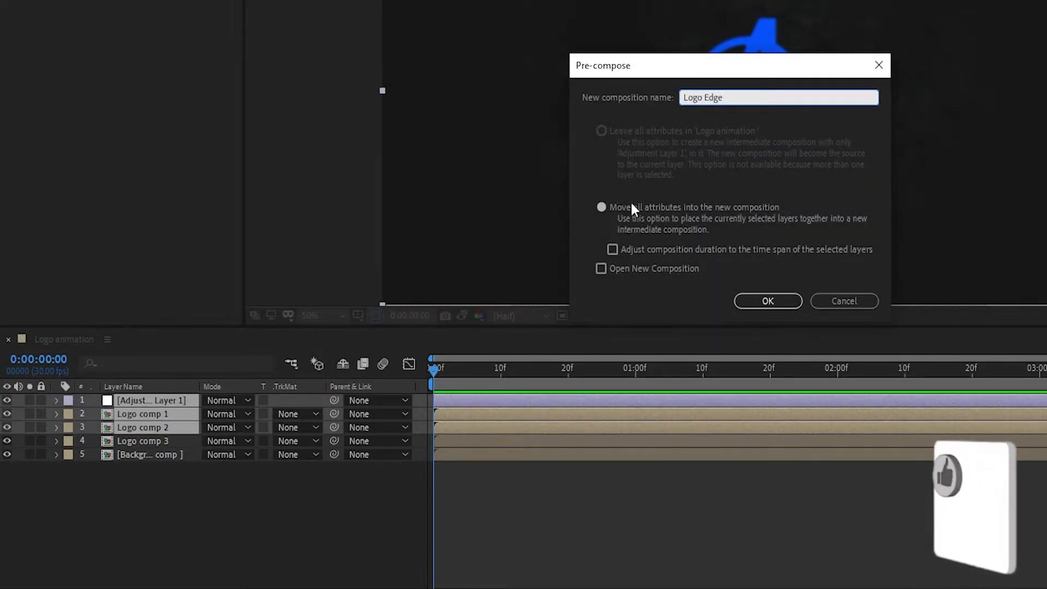
pyautogui.click(631, 207)
pyautogui.click(751, 302)
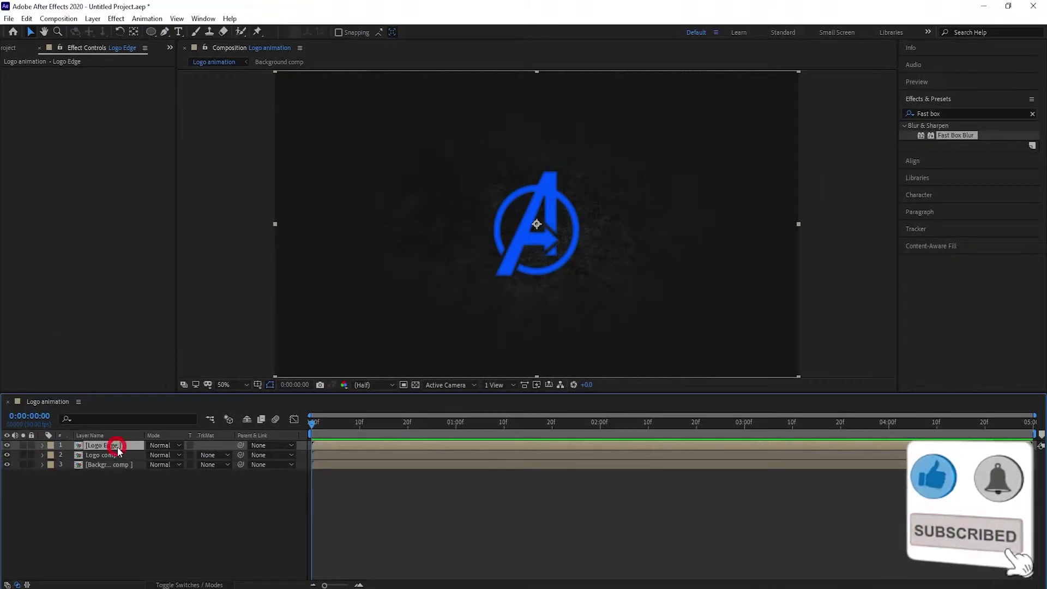
pyautogui.click(173, 499)
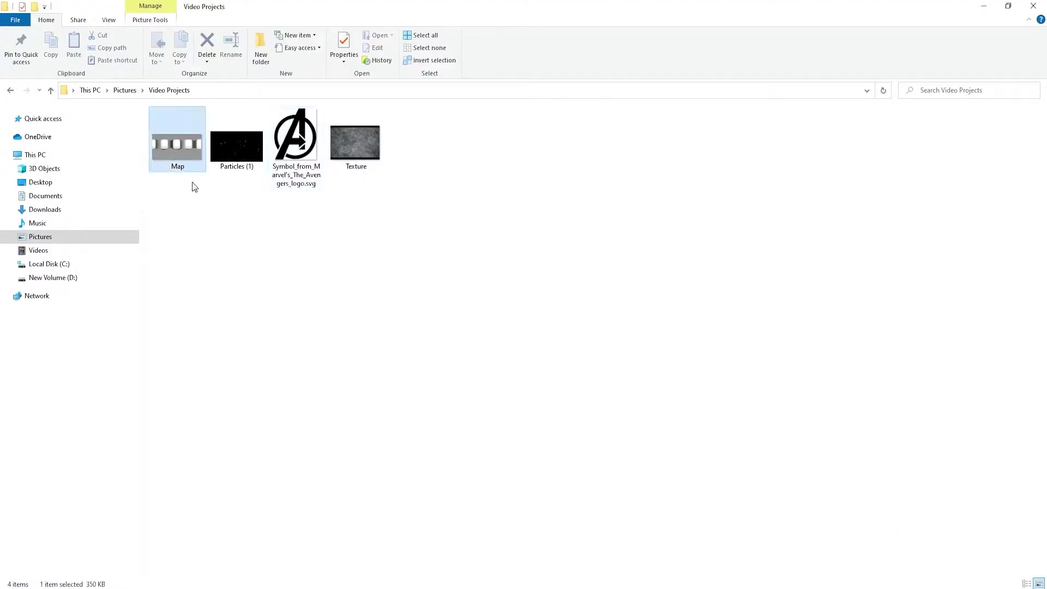
# Add Map.jpg to the top of the composition and scale it to 180%.
pyautogui.moveTo(194, 188); pyautogui.dragTo(105, 440)
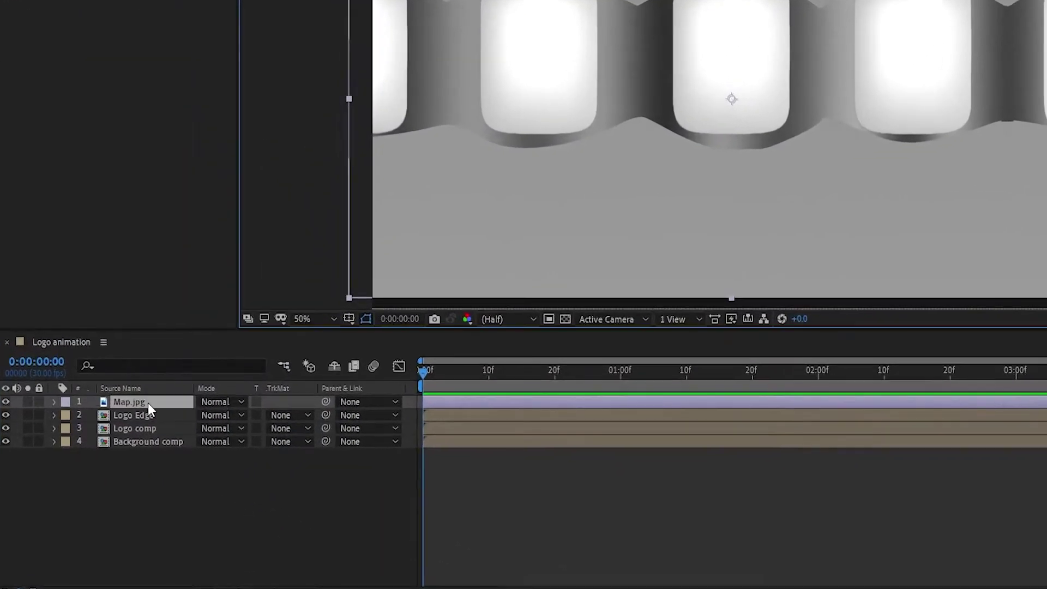
pyautogui.press('s')
pyautogui.click(221, 415)
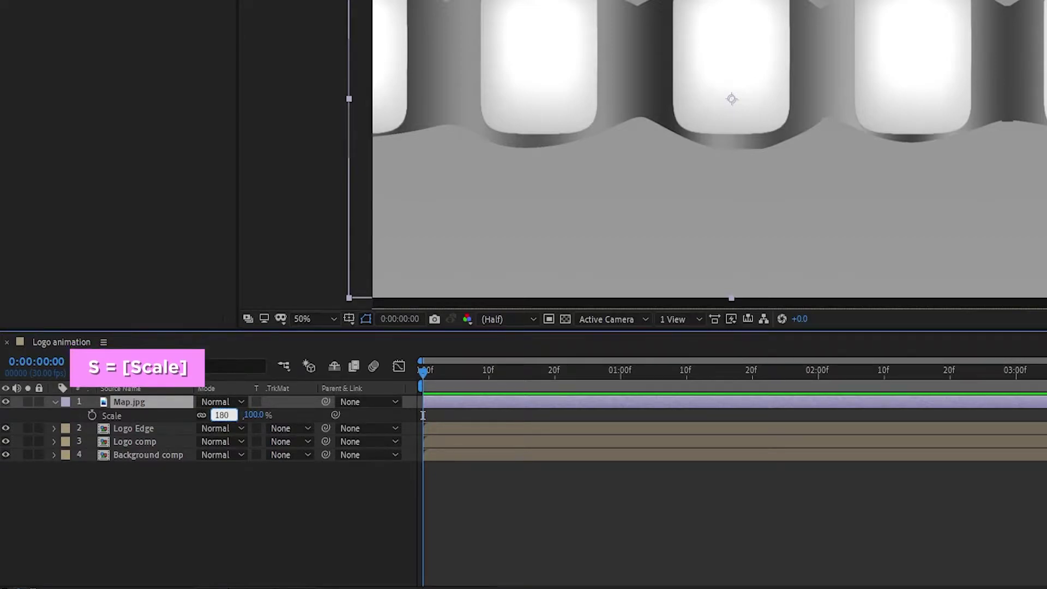
pyautogui.write('180')
pyautogui.press('Return')
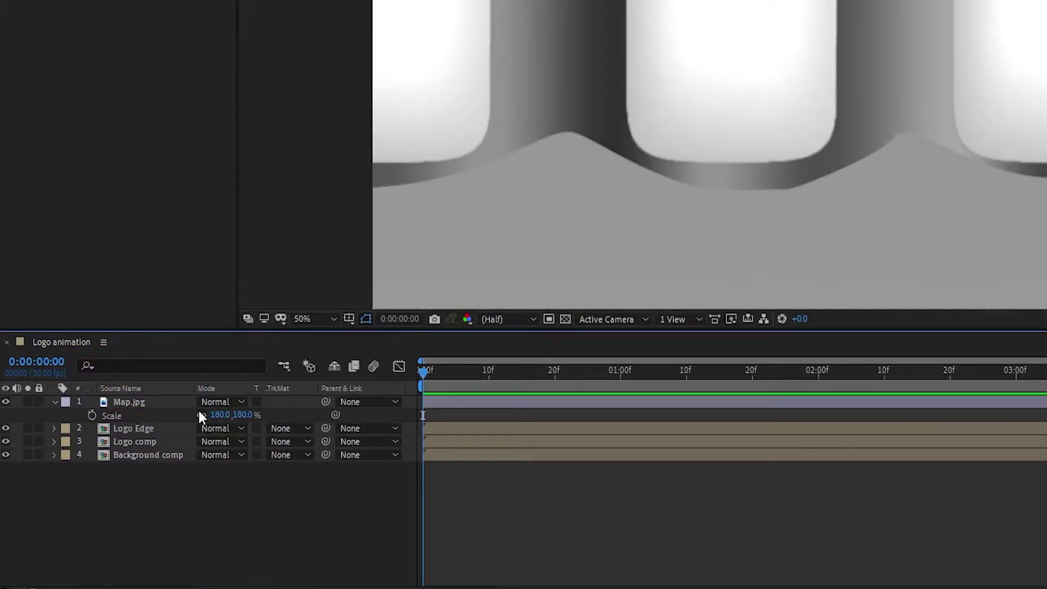
# Shift the Map.jpg layer left to position 718, 540.
pyautogui.click(173, 402)
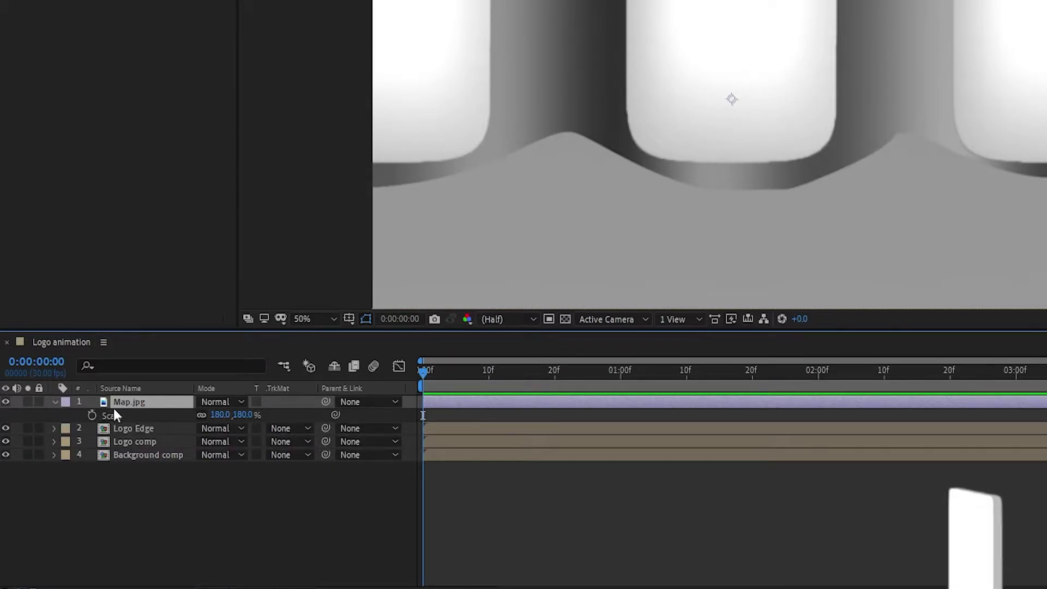
pyautogui.press('p')
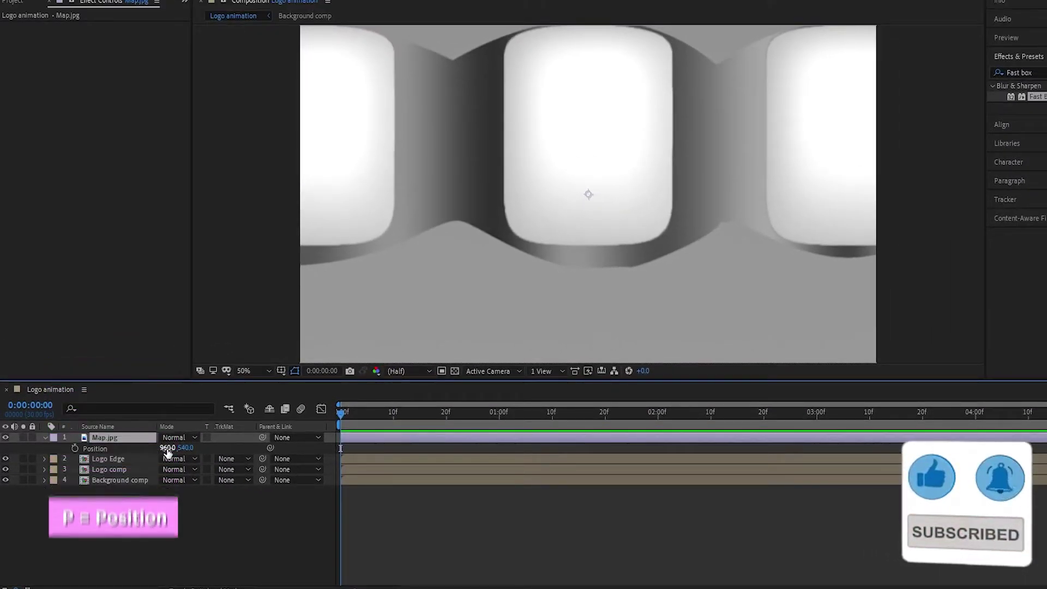
pyautogui.moveTo(174, 443); pyautogui.dragTo(2, 426)
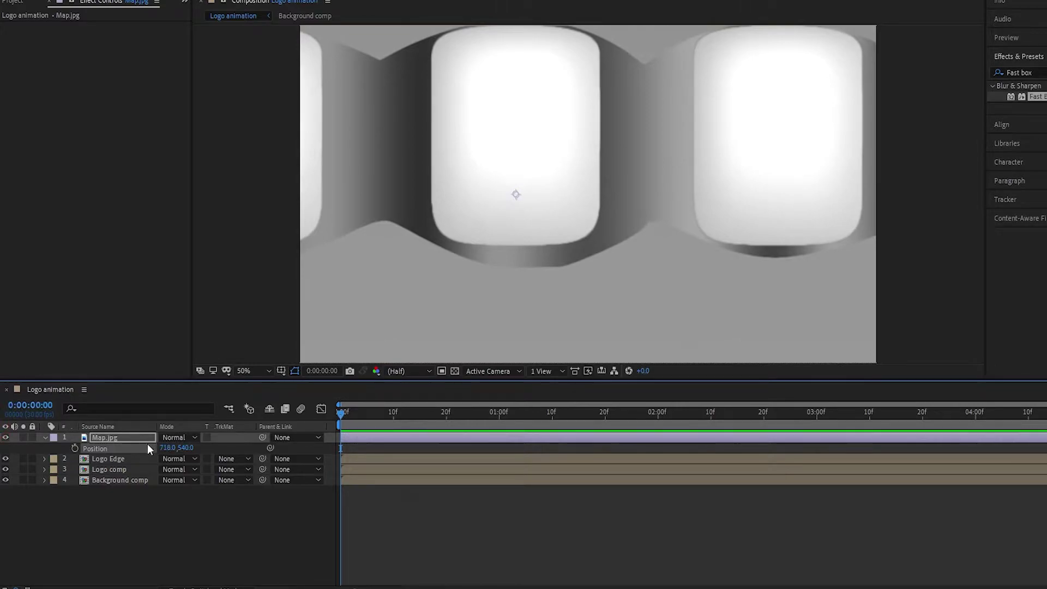
# Keyframe Map.jpg Position from X 359 at frame 0 to X 1536 at the last frame.
pyautogui.moveTo(166, 452); pyautogui.dragTo(1, 499)
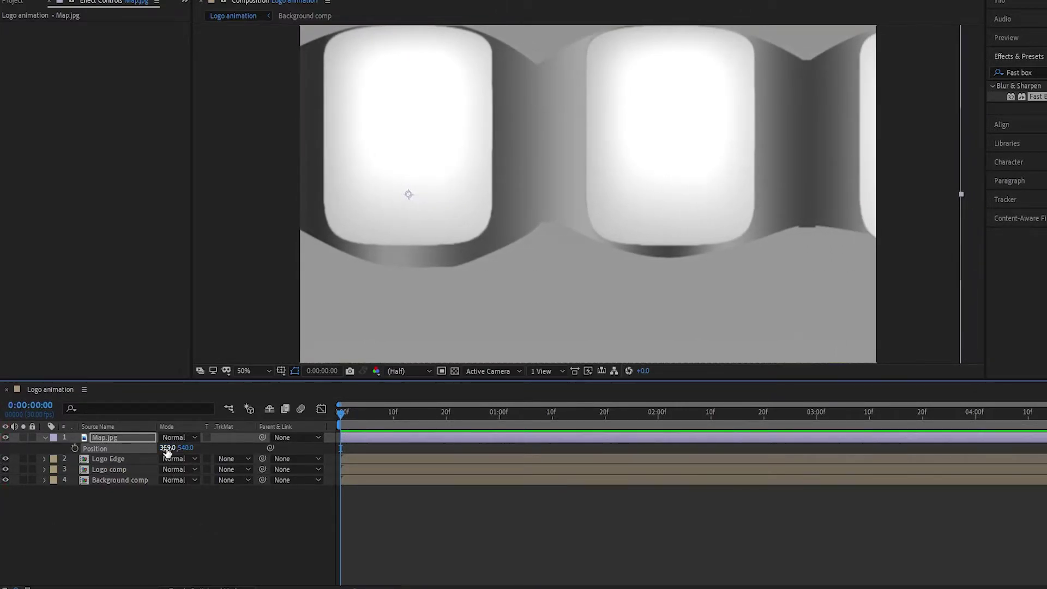
pyautogui.click(75, 449)
pyautogui.press('End')
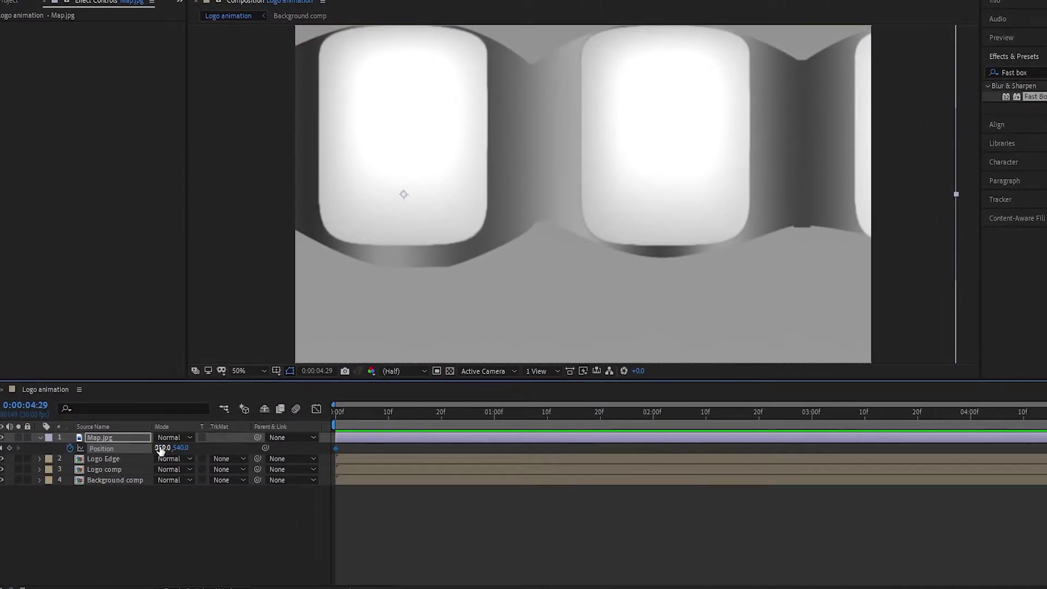
pyautogui.moveTo(161, 448); pyautogui.dragTo(870, 451)
# Preview the sliding map animation and collapse the Map.jpg layer's properties.
pyautogui.click(772, 493)
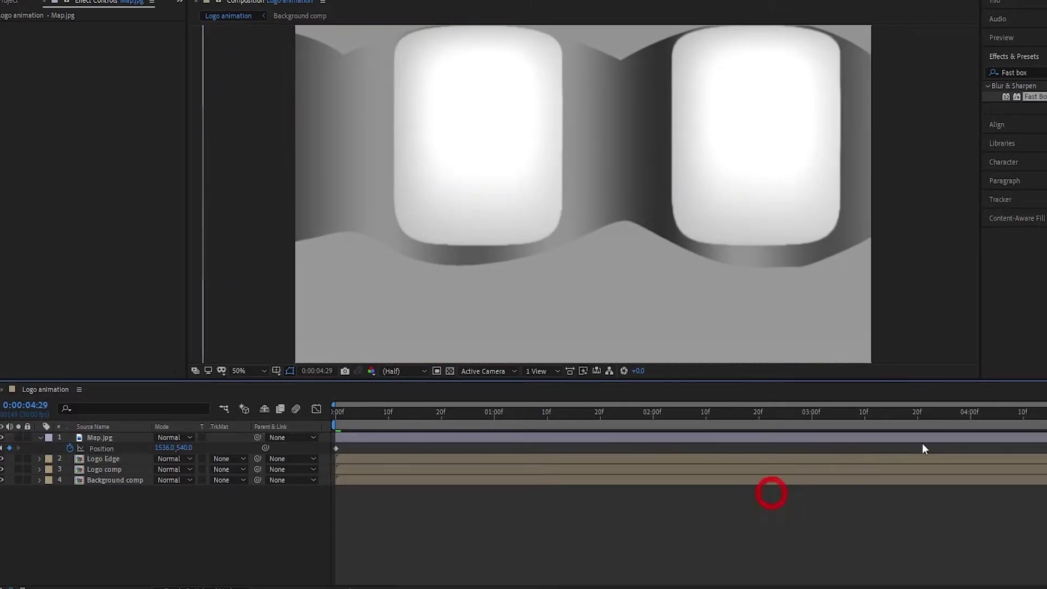
pyautogui.press('space')
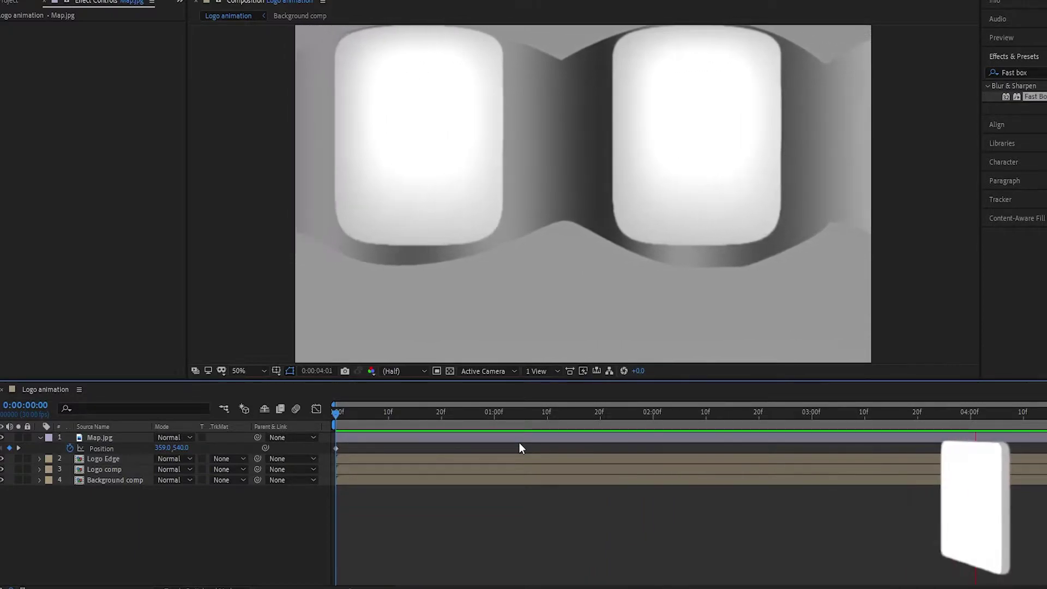
pyautogui.moveTo(471, 422); pyautogui.dragTo(348, 420)
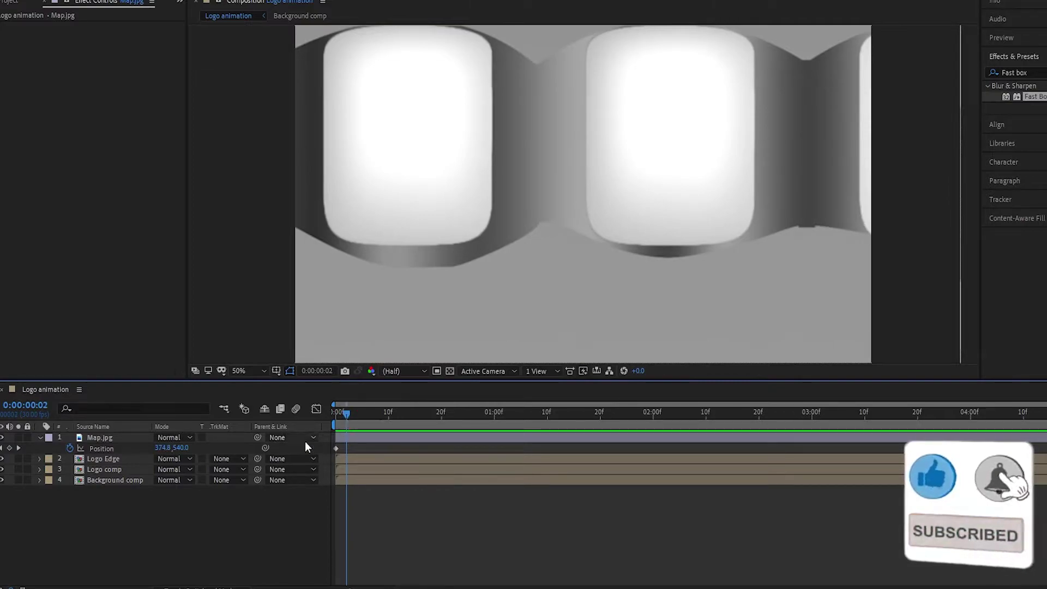
pyautogui.click(91, 437)
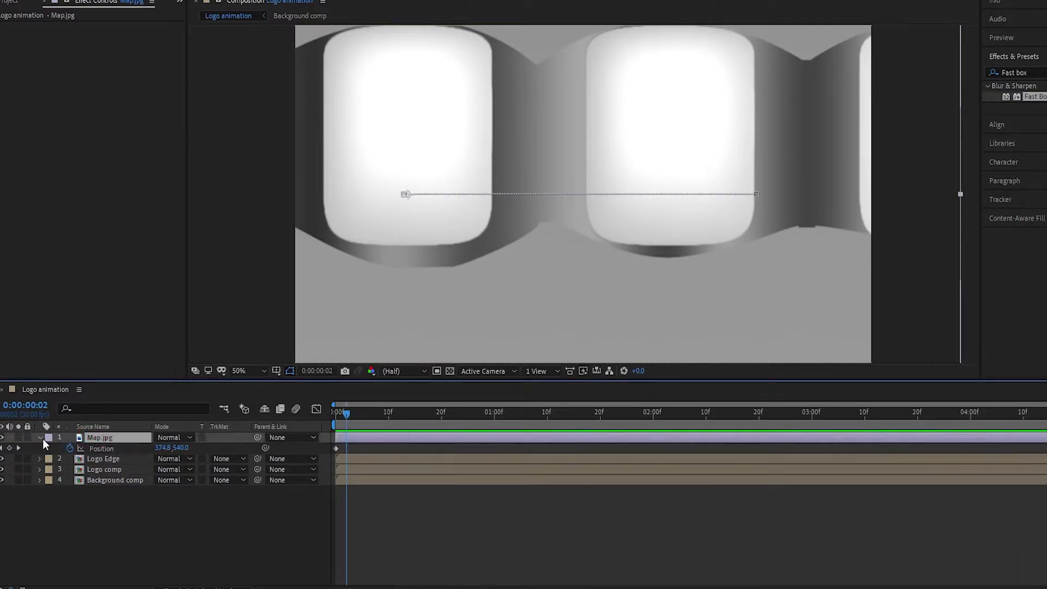
pyautogui.click(41, 437)
# Apply Brightness & Contrast to Map.jpg with Brightness set to -77.
pyautogui.click(1039, 73)
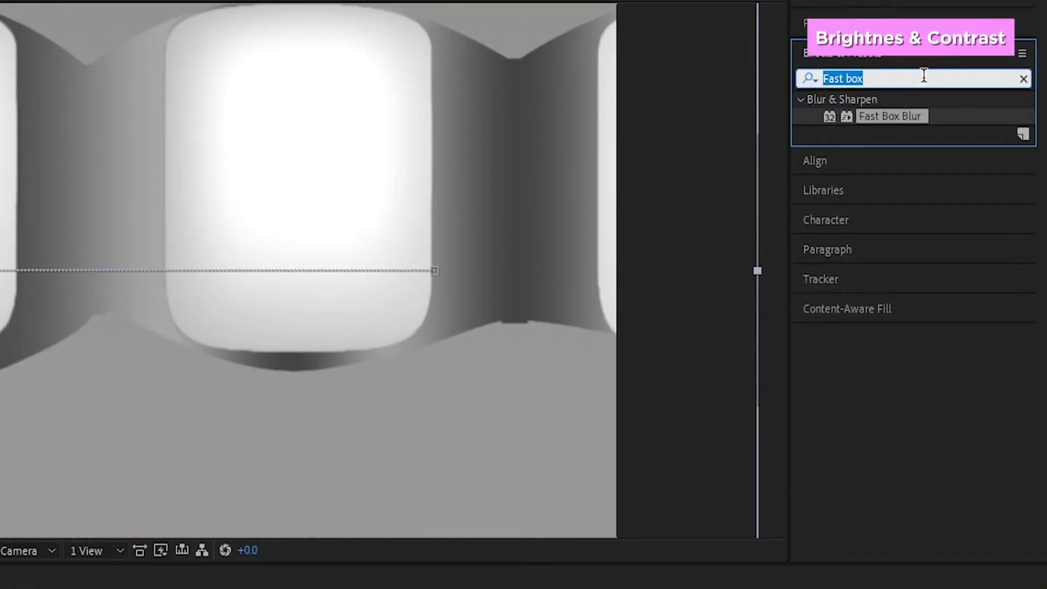
pyautogui.write('Bri')
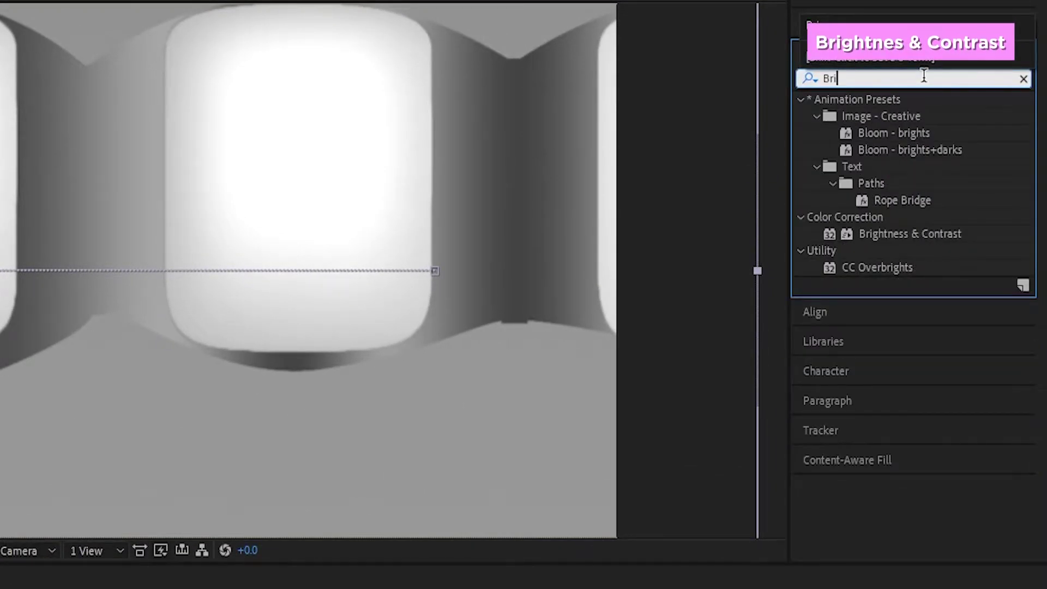
pyautogui.write('g')
pyautogui.moveTo(929, 187); pyautogui.dragTo(157, 372)
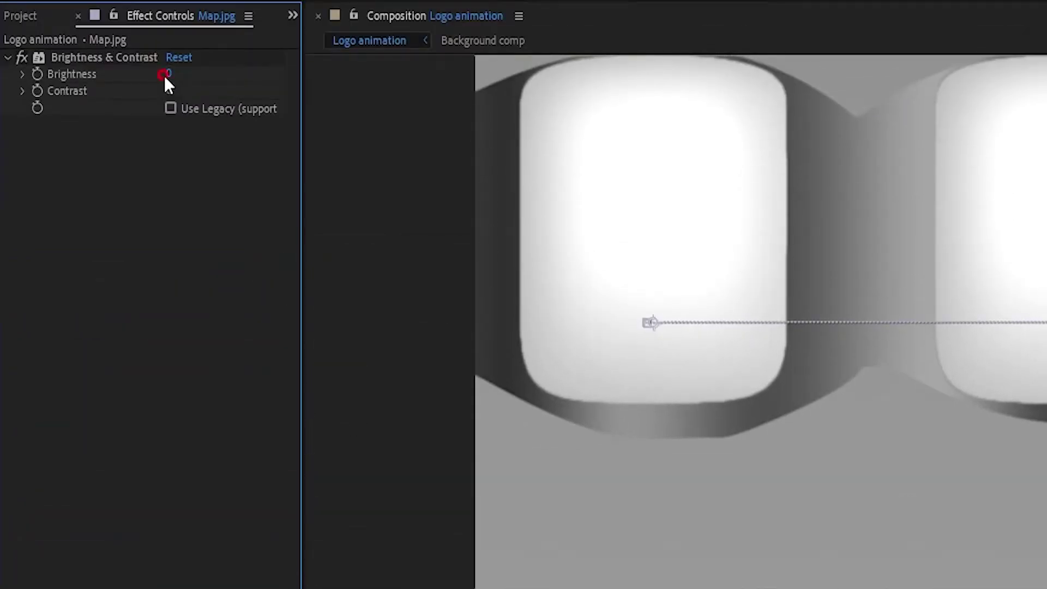
pyautogui.click(169, 74)
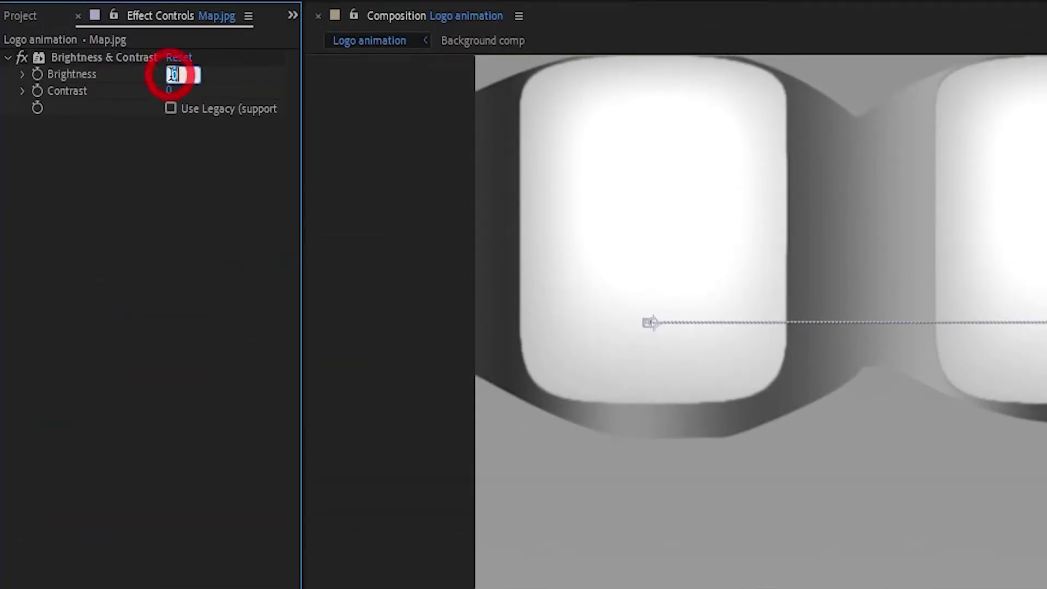
pyautogui.write('-77')
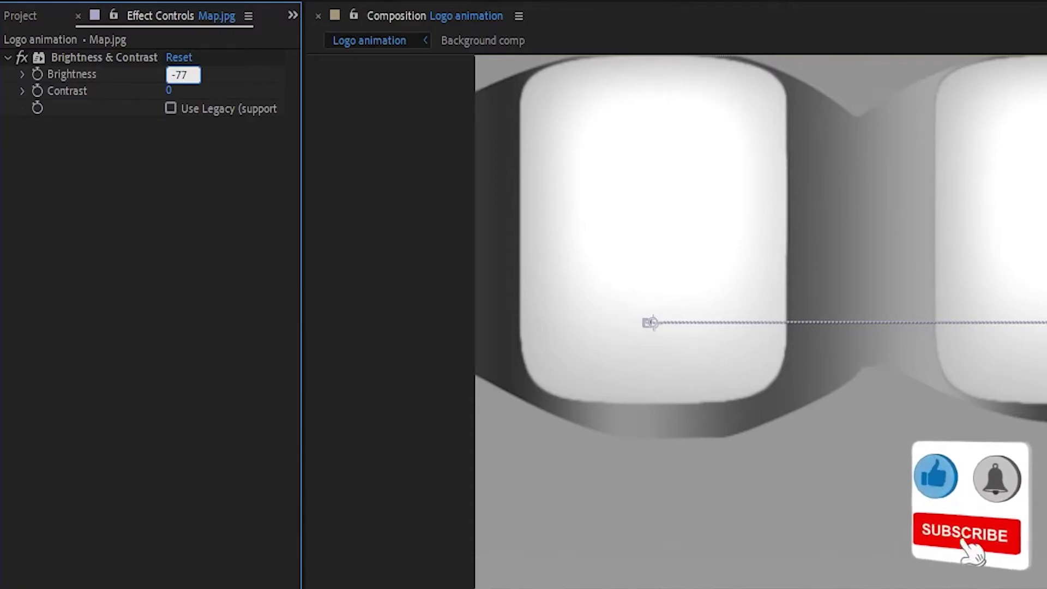
pyautogui.click(165, 179)
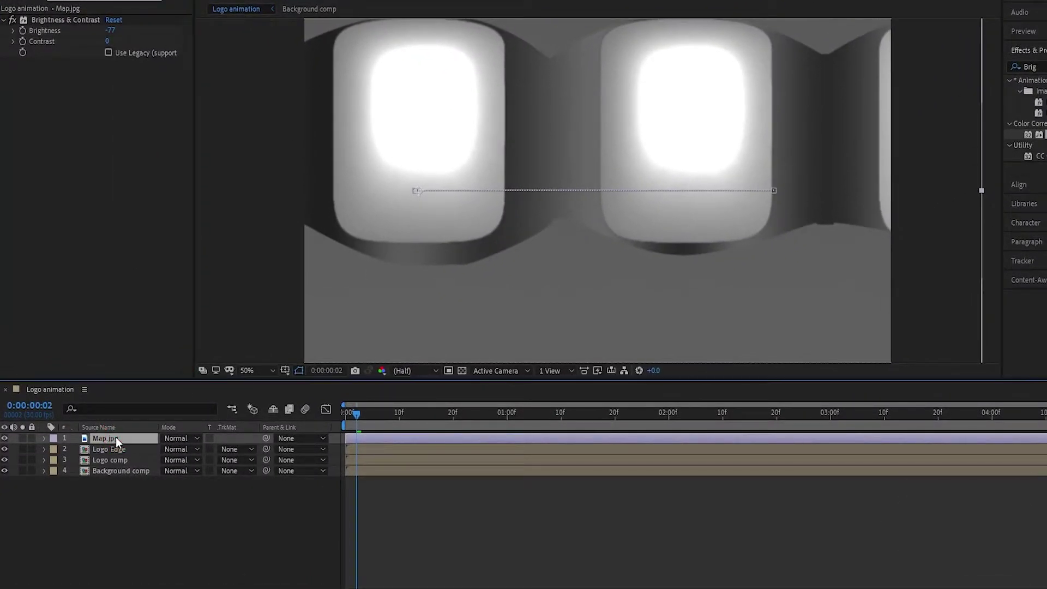
# Pre-compose Map.jpg into a composition named 'Map', moving all attributes into it.
pyautogui.rightClick(115, 437)
pyautogui.click(160, 367)
pyautogui.write('Map')
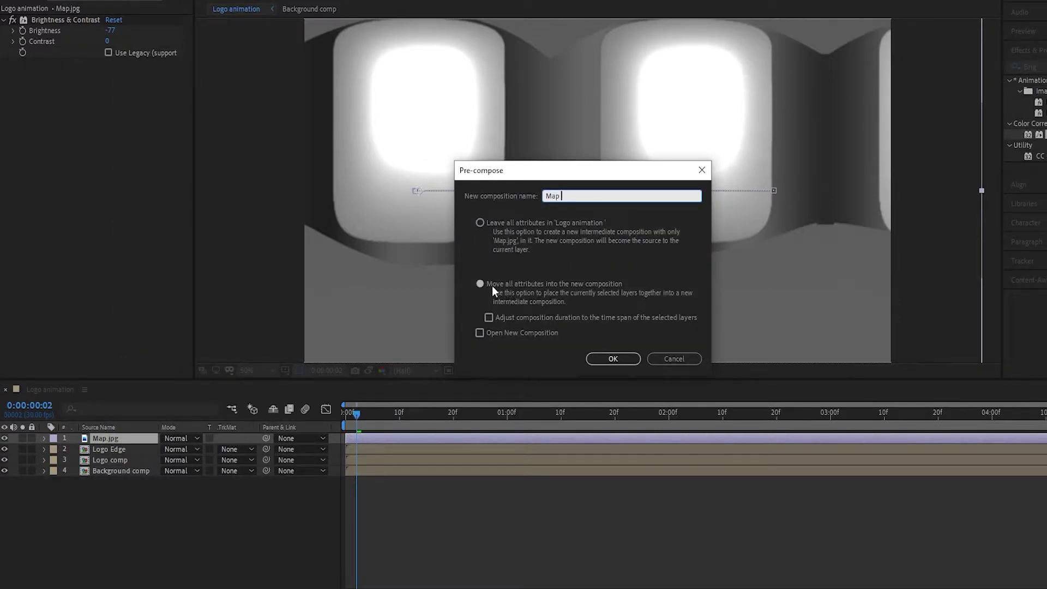
pyautogui.click(493, 286)
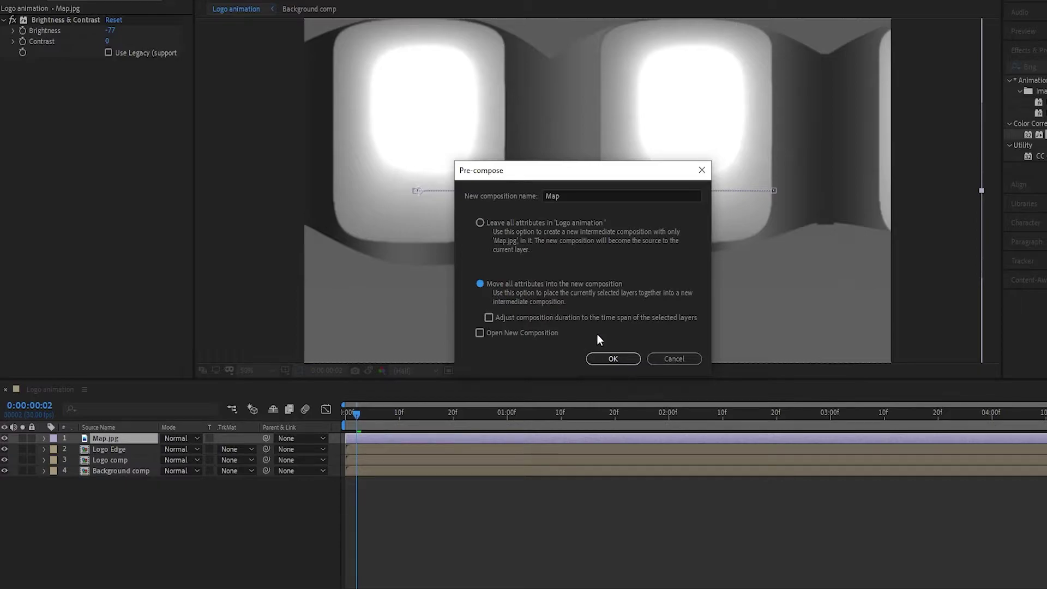
pyautogui.click(605, 359)
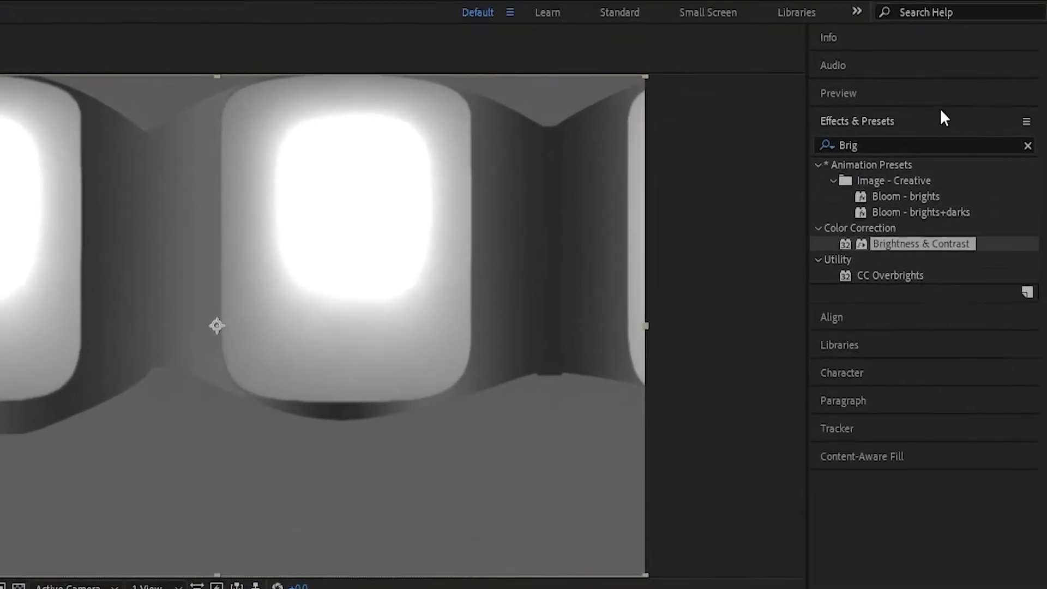
# Apply CC Glass to the Map layer with Logo Edge as its bump map.
pyautogui.click(956, 112)
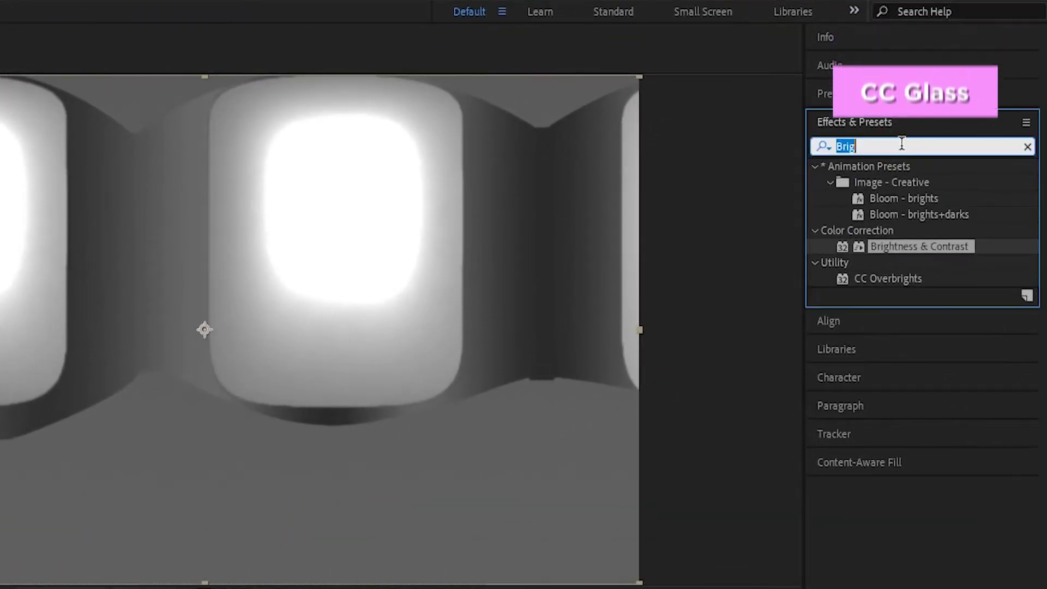
pyautogui.write('Cc glas')
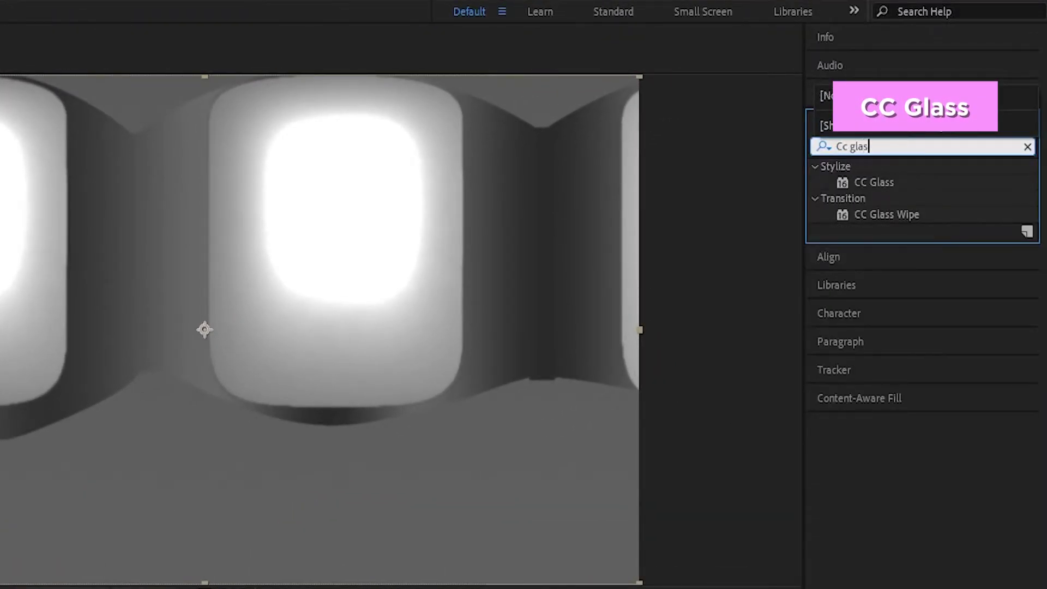
pyautogui.moveTo(916, 188); pyautogui.dragTo(187, 365)
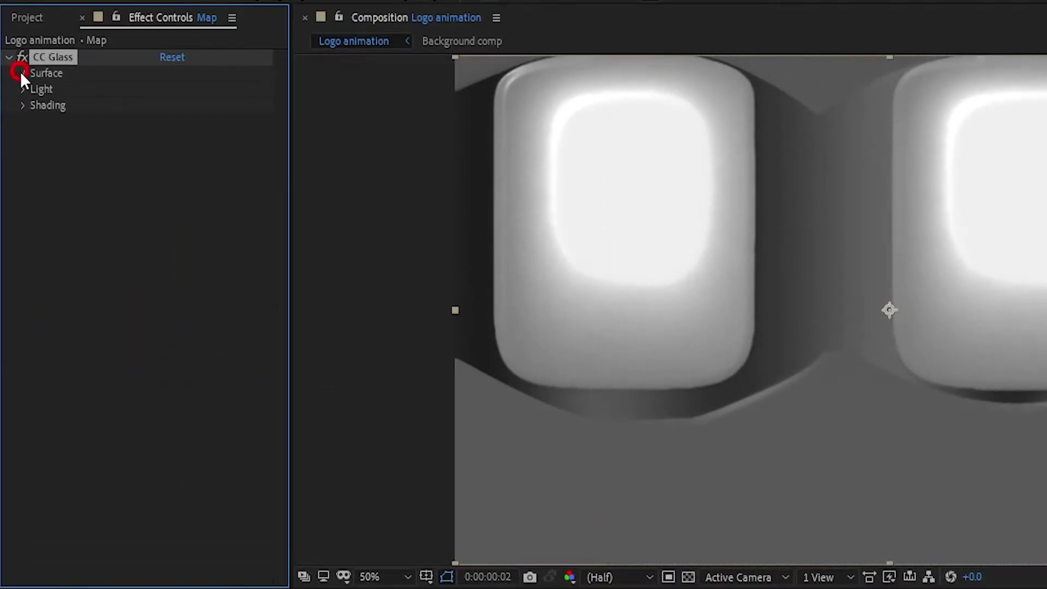
pyautogui.click(22, 74)
pyautogui.click(180, 87)
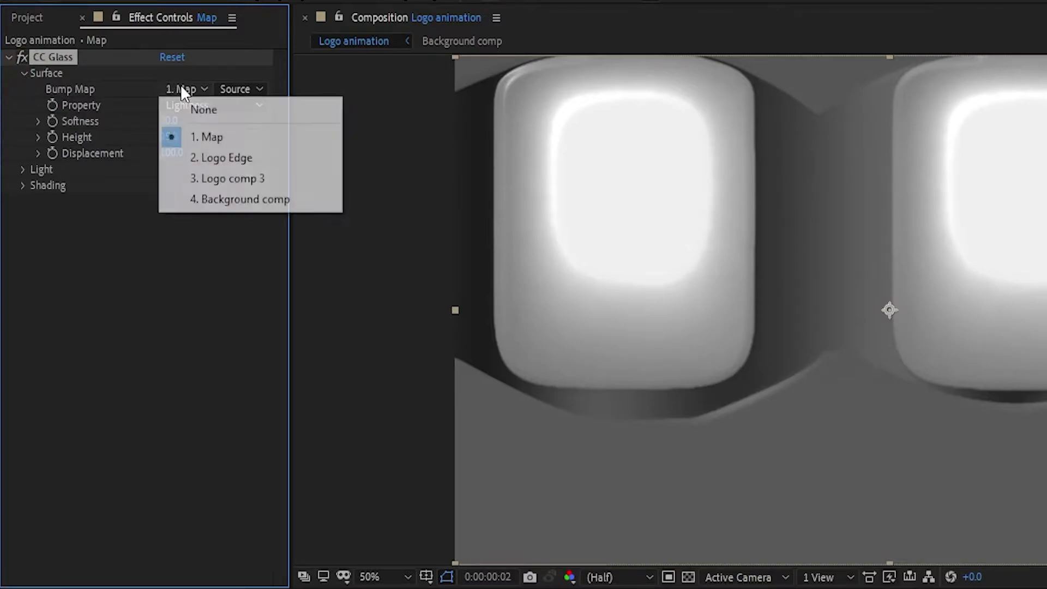
pyautogui.click(244, 158)
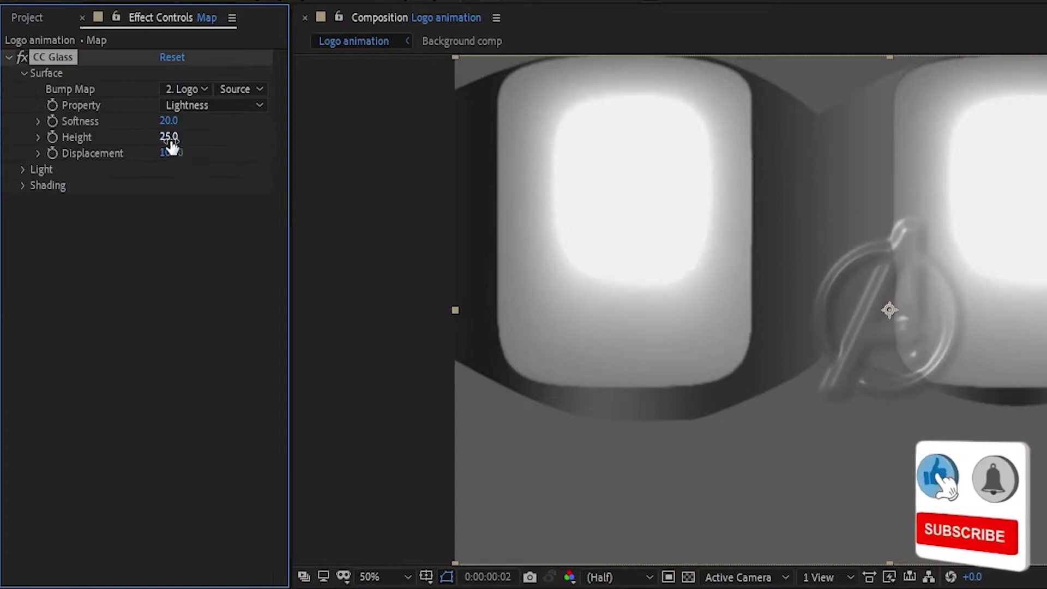
# Set CC Glass Softness 25, Height 90 and Displacement -300.
pyautogui.click(165, 122)
pyautogui.write('25')
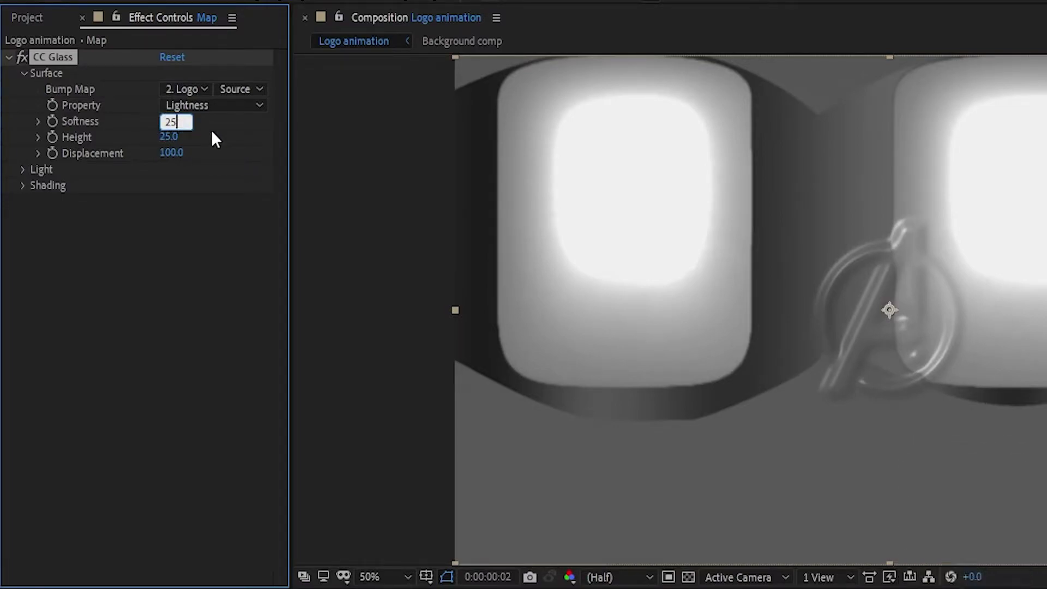
pyautogui.press('Return')
pyautogui.click(171, 137)
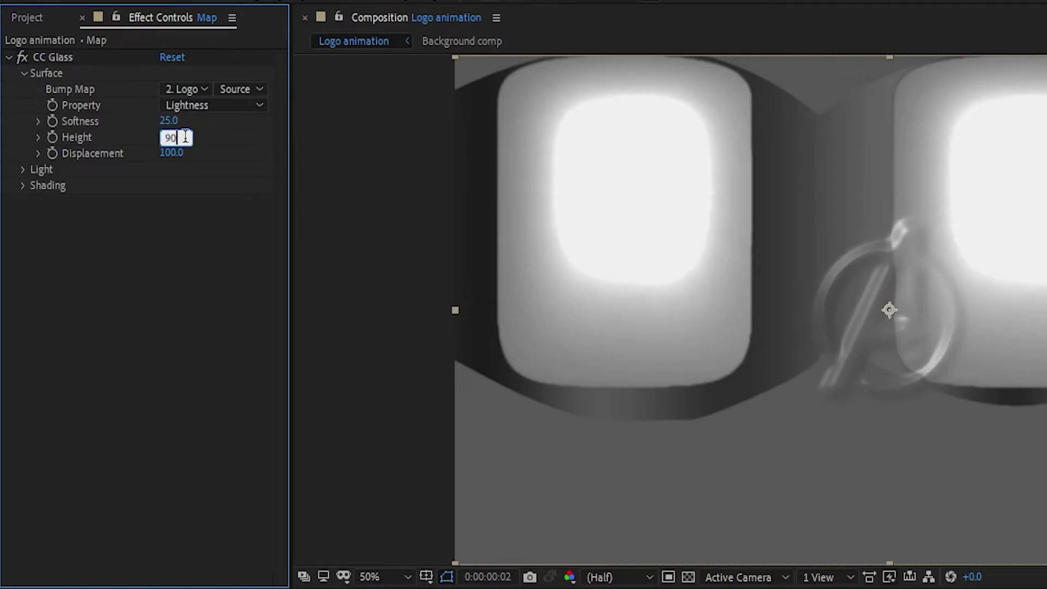
pyautogui.press('Return')
pyautogui.click(172, 153)
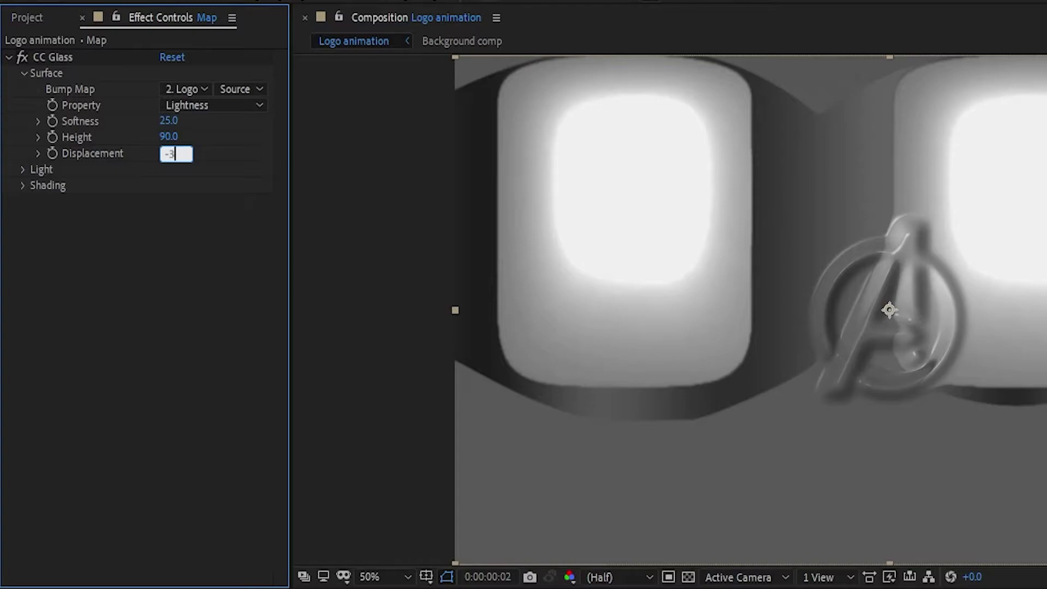
pyautogui.press('Return')
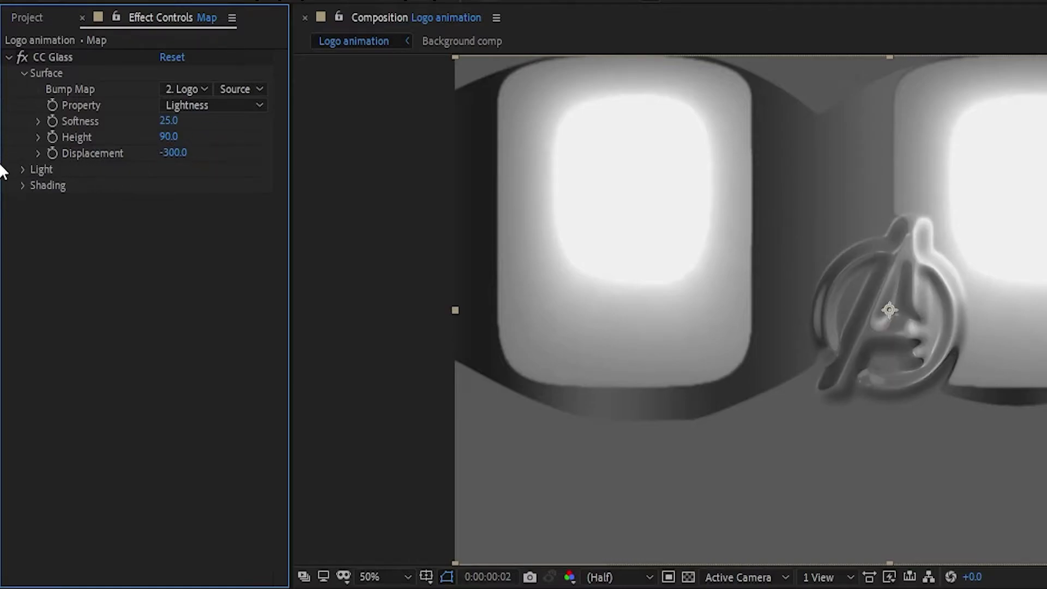
# Switch CC Glass lighting to Point Light with Light Height 100.
pyautogui.click(22, 170)
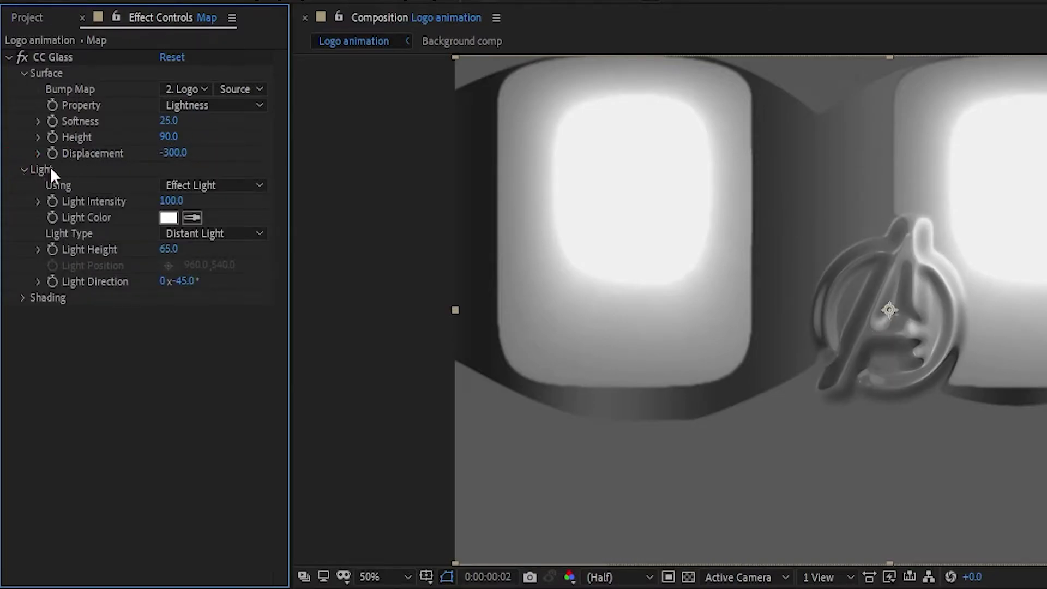
pyautogui.click(194, 237)
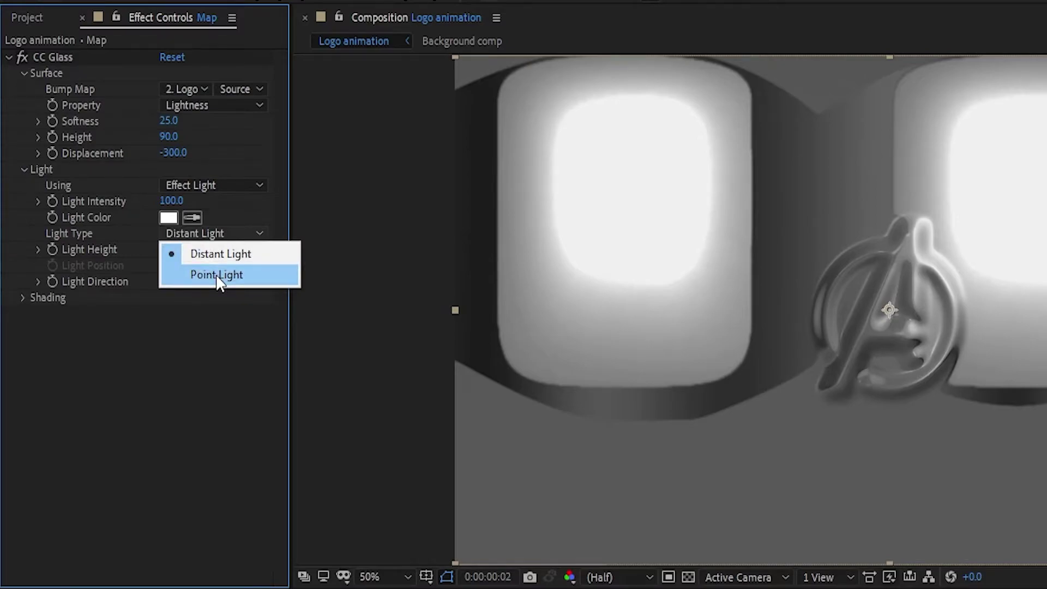
pyautogui.click(219, 275)
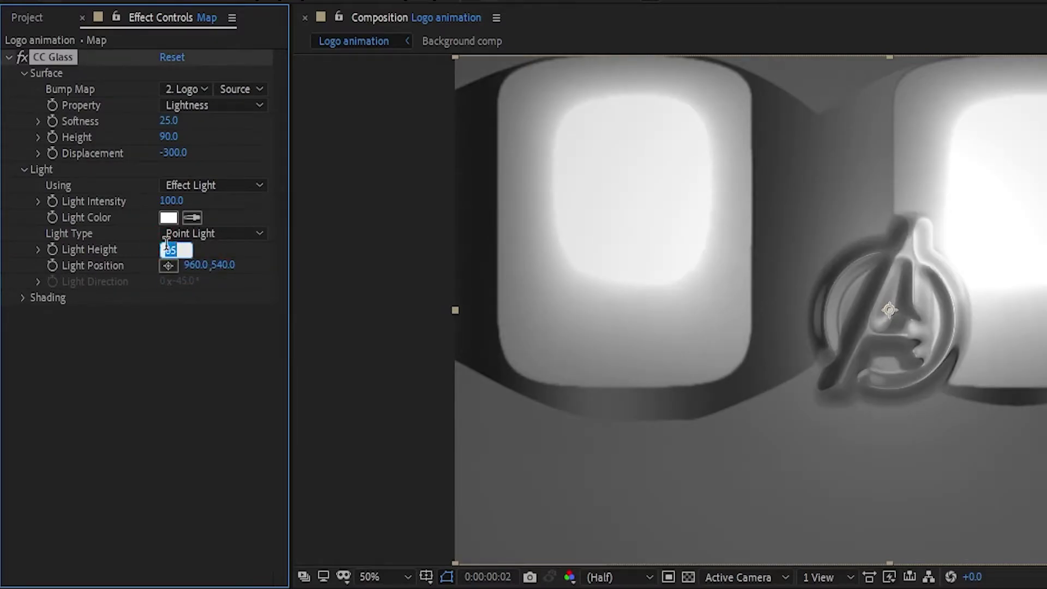
pyautogui.write('100')
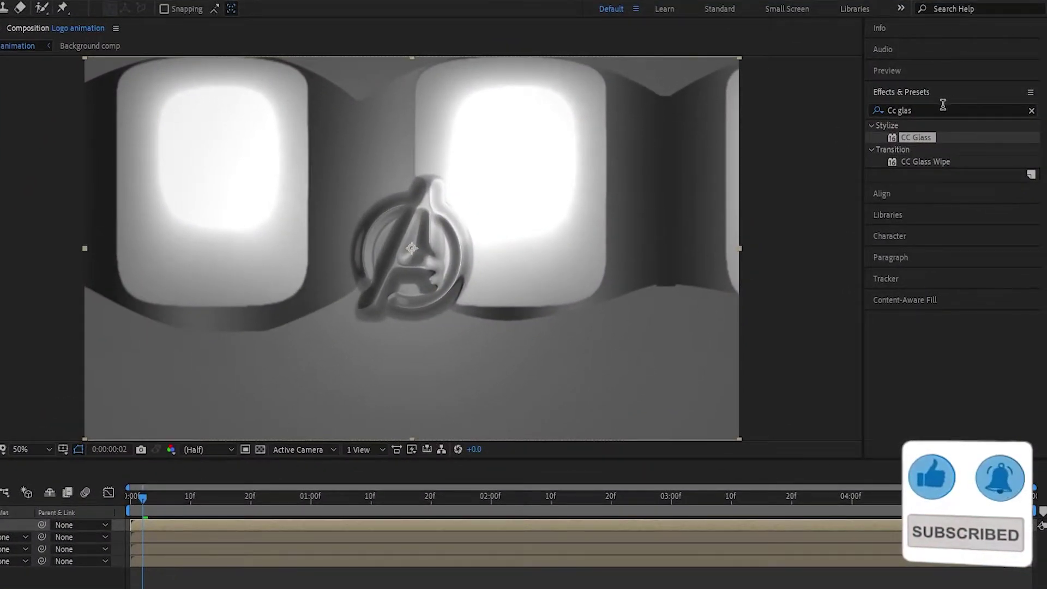
# Apply CC Blobbylize to Map using Logo Edge as Blob Layer, Softness 3, Cut Away 0.
pyautogui.click(935, 110)
pyautogui.write('c')
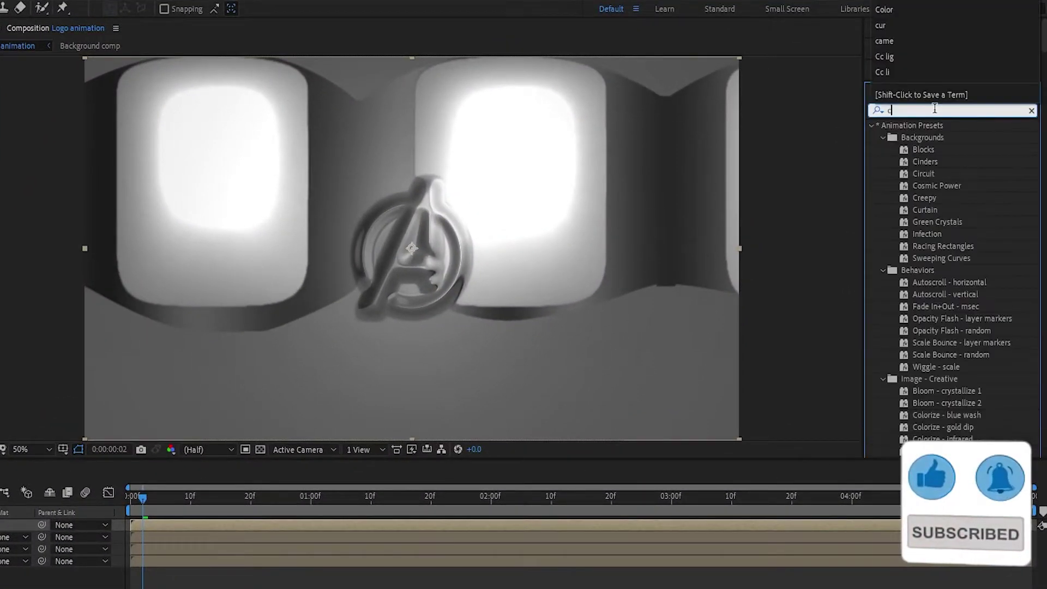
pyautogui.write('c bl')
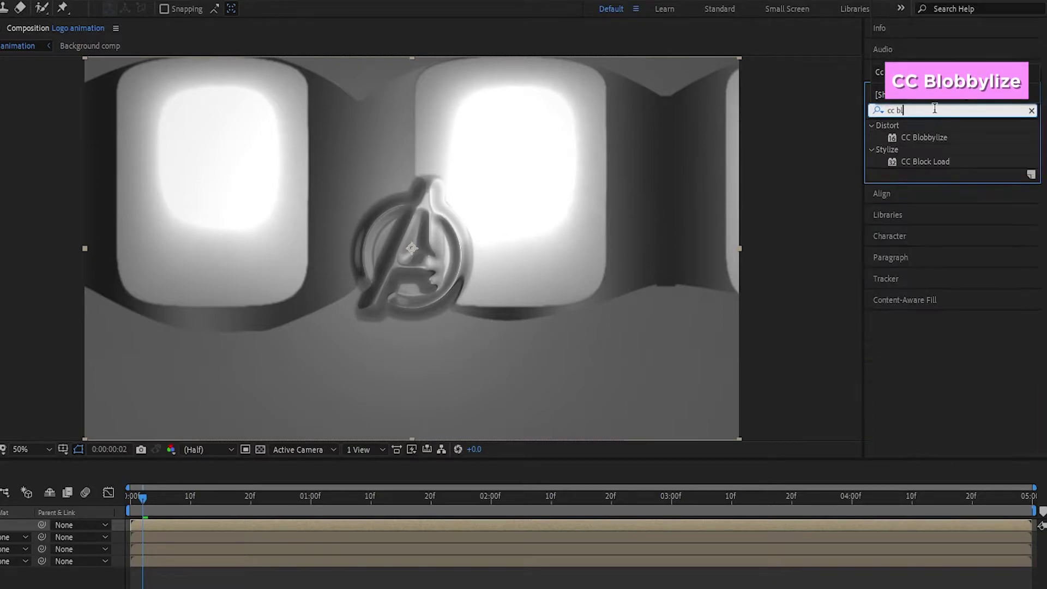
pyautogui.moveTo(925, 137); pyautogui.dragTo(159, 417)
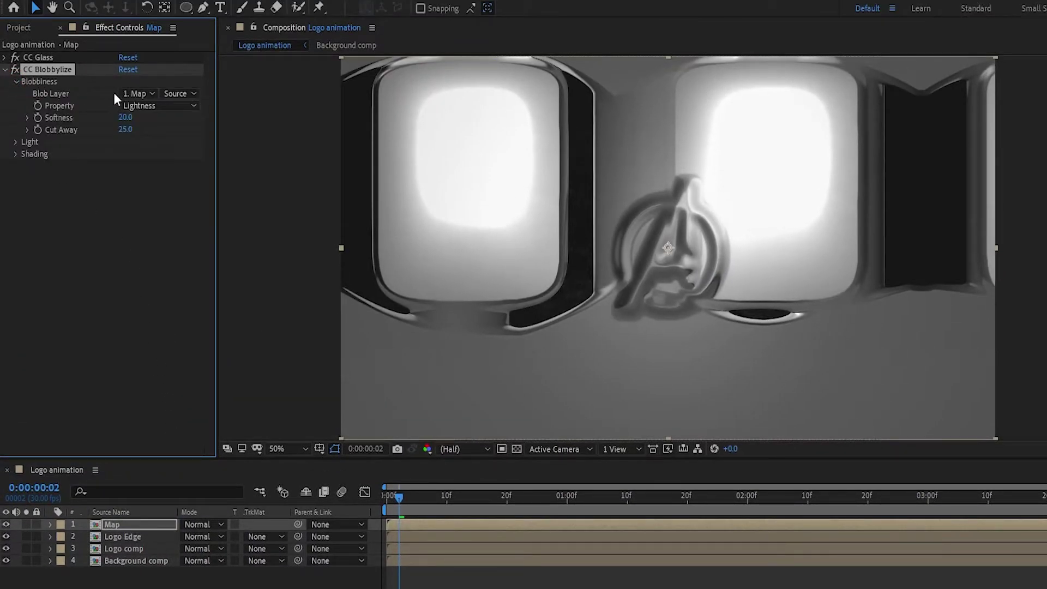
pyautogui.click(131, 93)
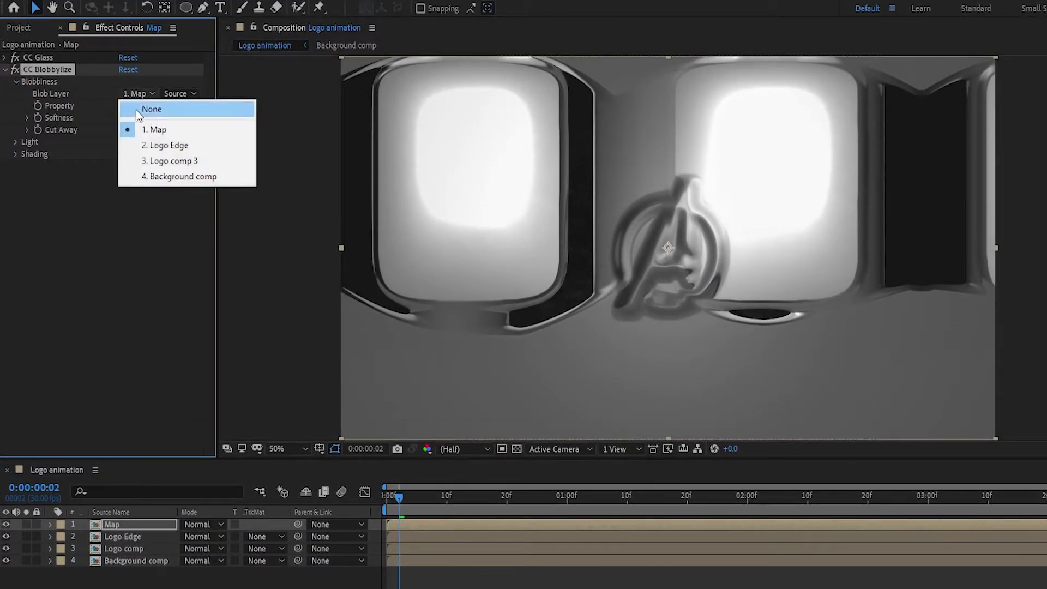
pyautogui.click(158, 146)
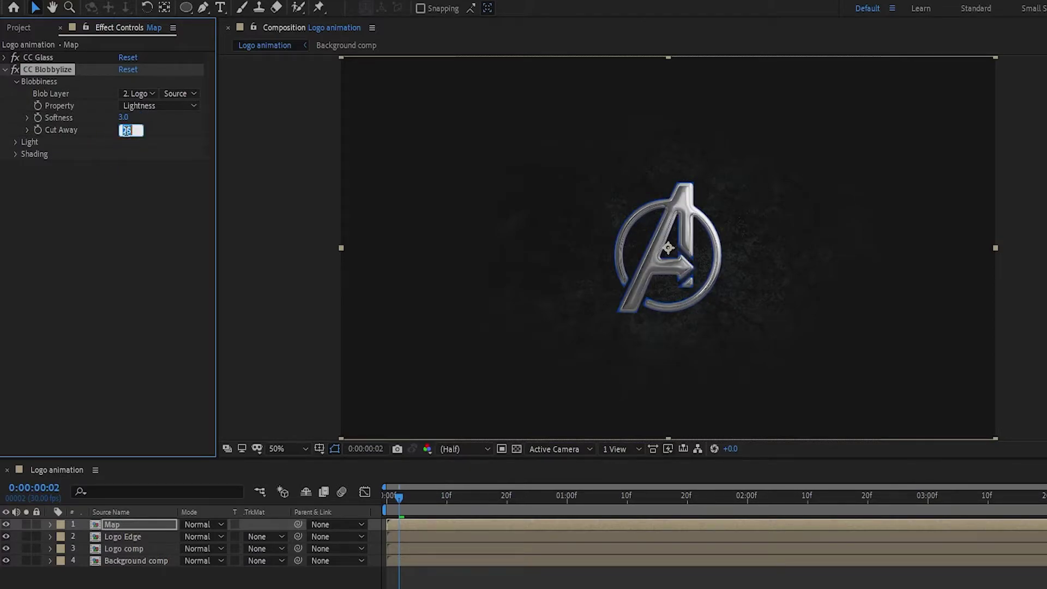
pyautogui.press('Return')
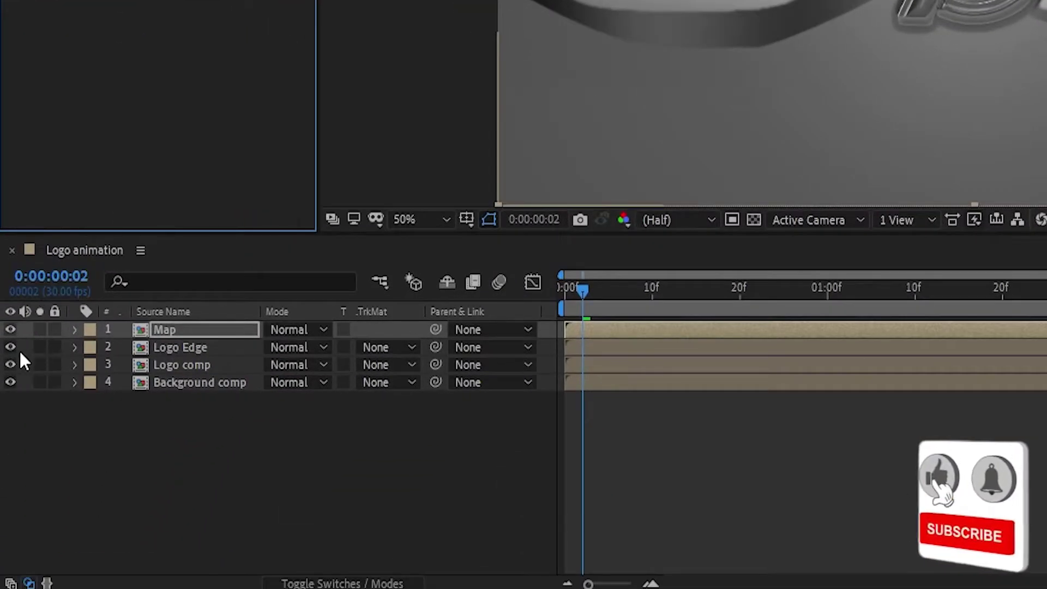
# Hide Logo Edge, duplicate Logo comp and move the copy to the top of the stack.
pyautogui.click(9, 347)
pyautogui.click(190, 367)
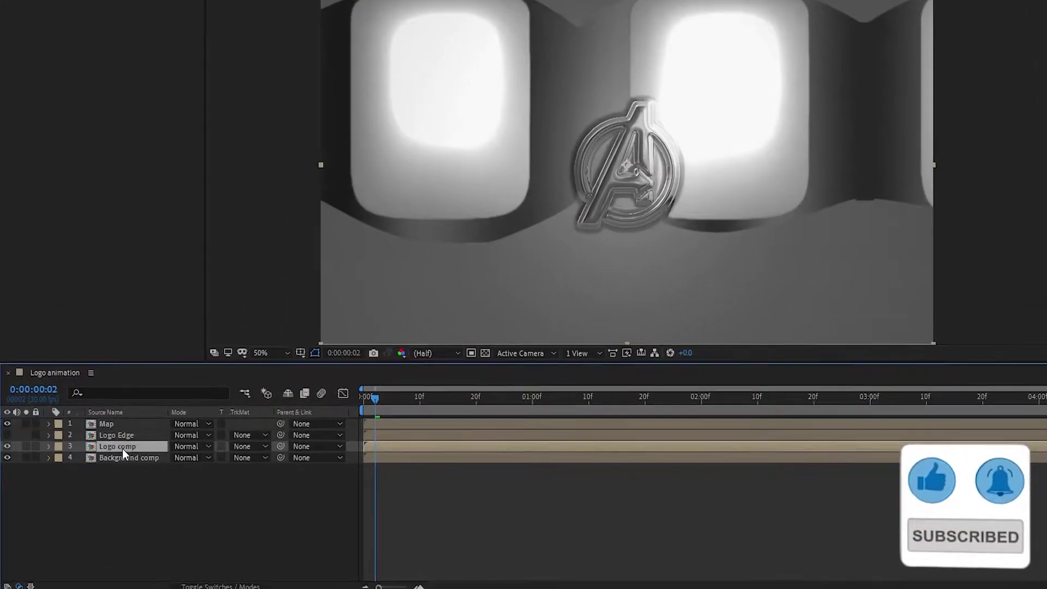
pyautogui.hotkey('ctrl', 'd')
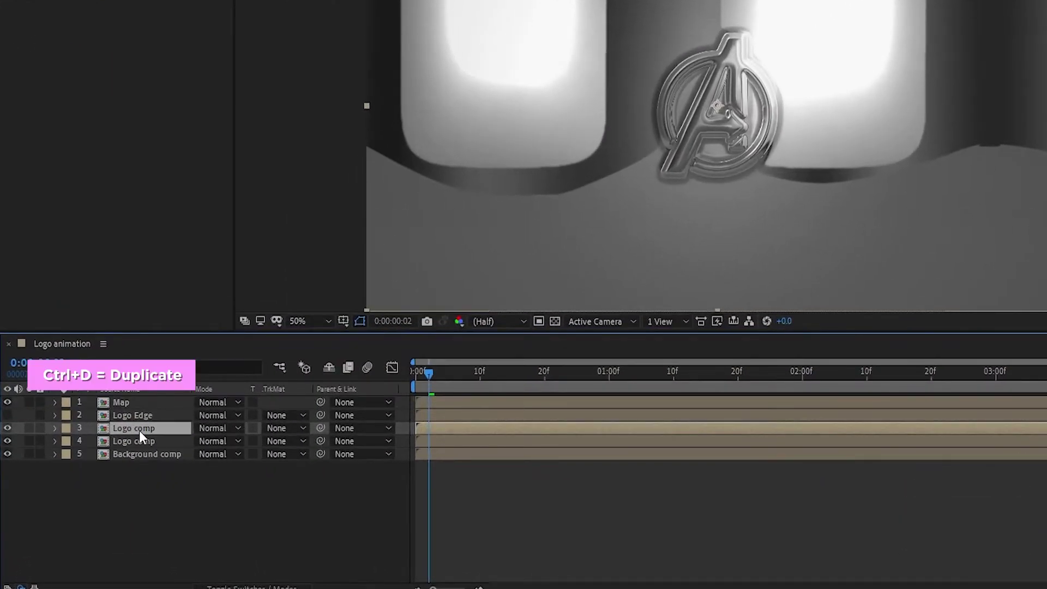
pyautogui.moveTo(143, 430); pyautogui.dragTo(145, 402)
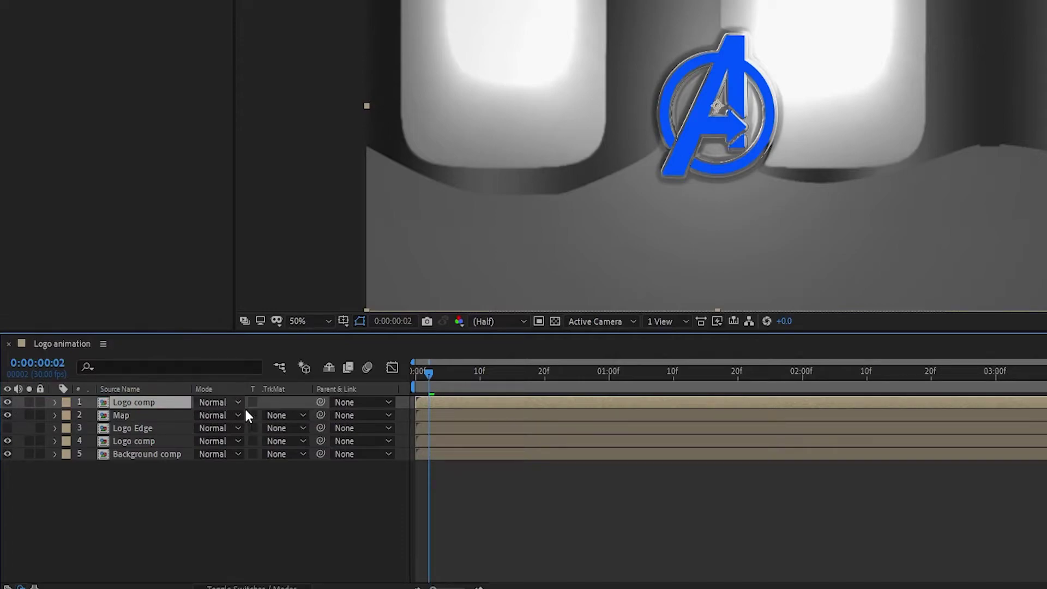
pyautogui.press('space')
pyautogui.moveTo(463, 374); pyautogui.dragTo(354, 375)
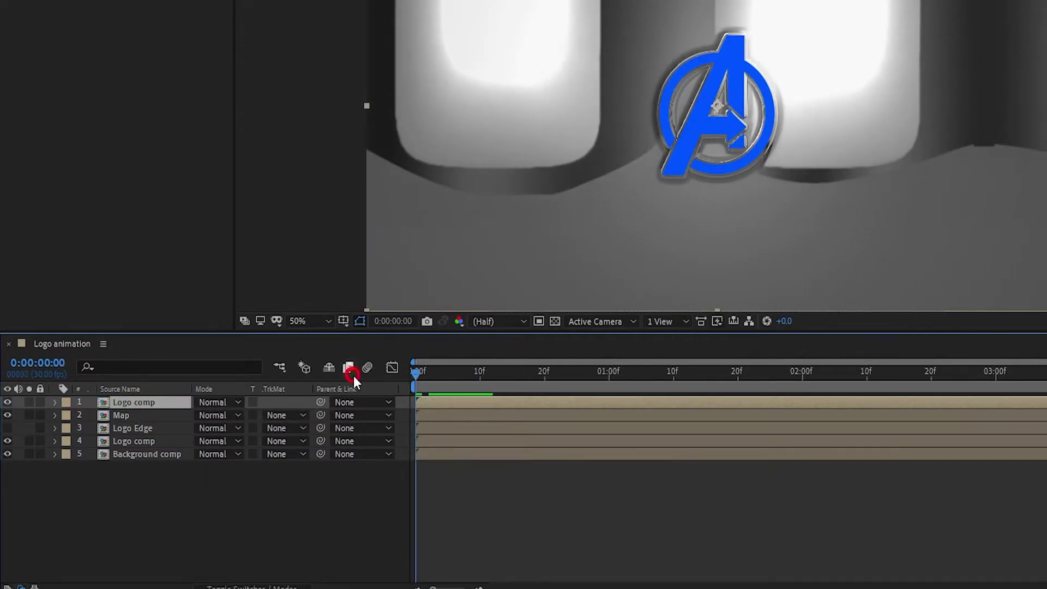
# Set the Map layer's track matte to Alpha Matte 'Logo comp'.
pyautogui.click(291, 414)
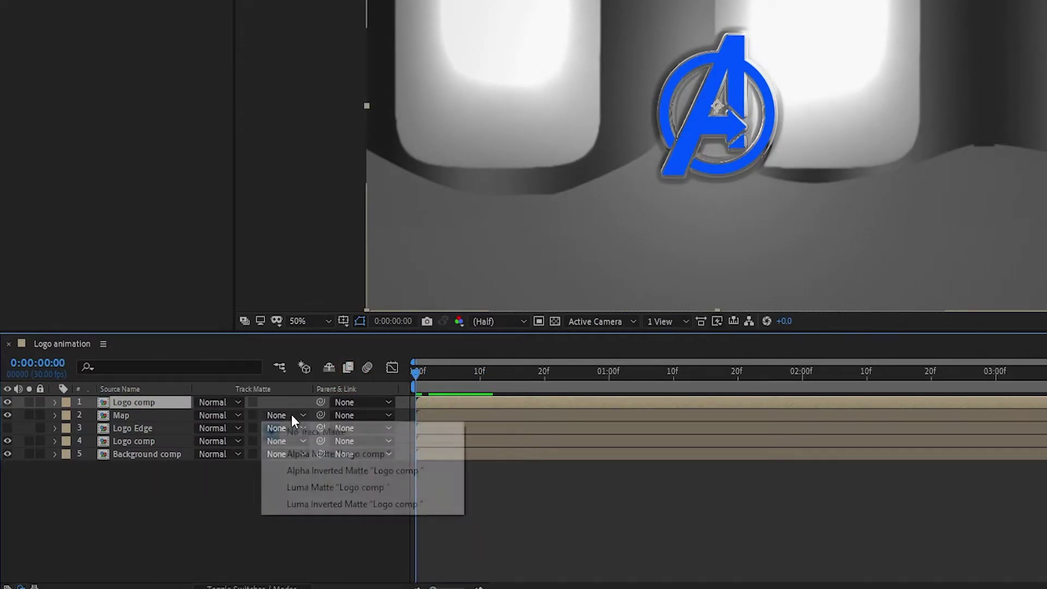
pyautogui.click(358, 453)
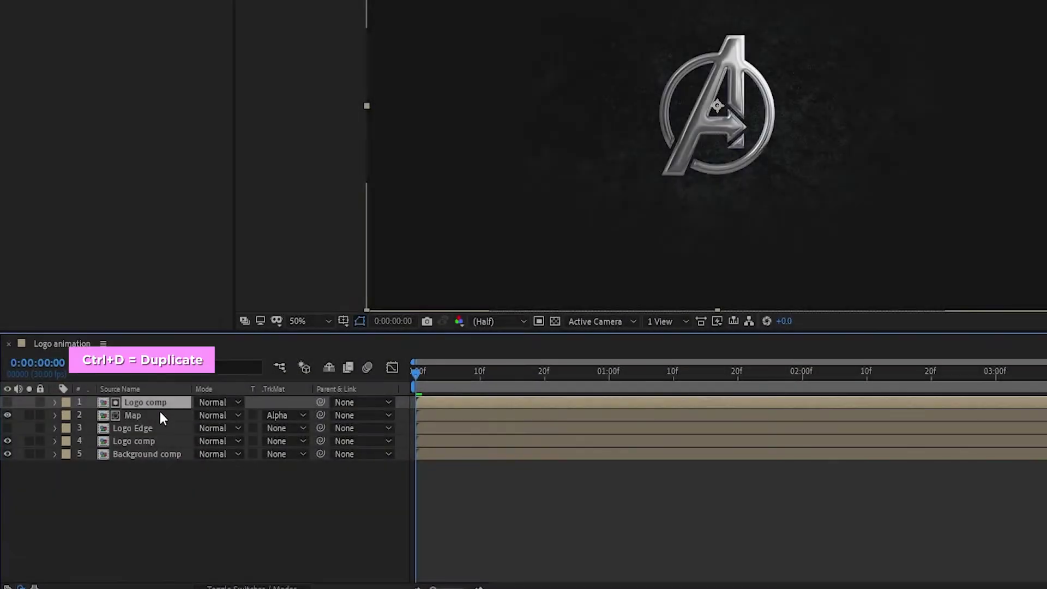
pyautogui.click(147, 415)
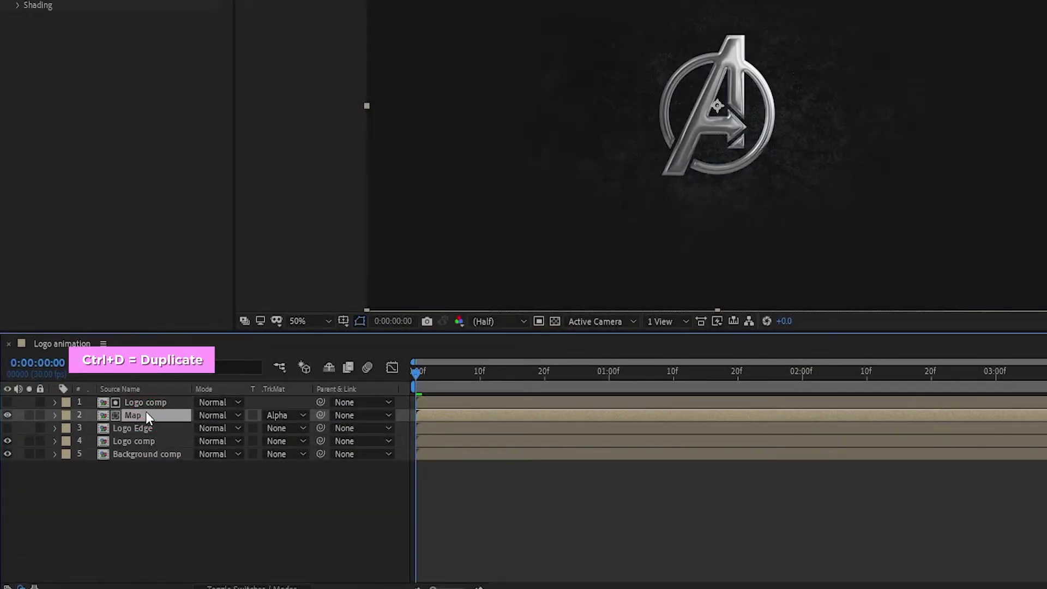
# Duplicate the Map layer and delete CC Blobbylize from the copy.
pyautogui.hotkey('ctrl', 'd')
pyautogui.hotkey('ctrl', 'shift', ']')
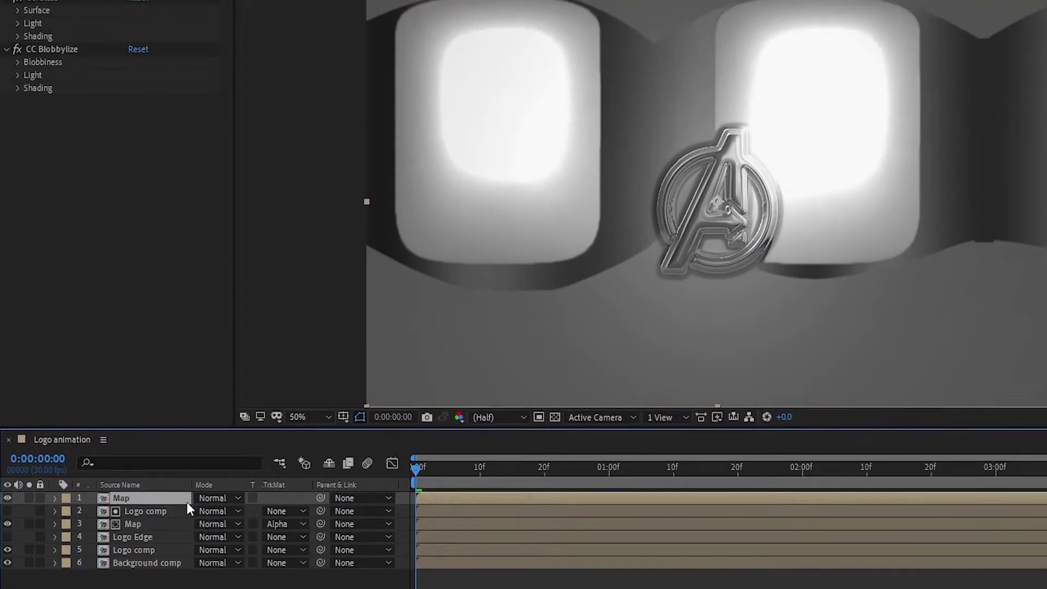
pyautogui.click(58, 38)
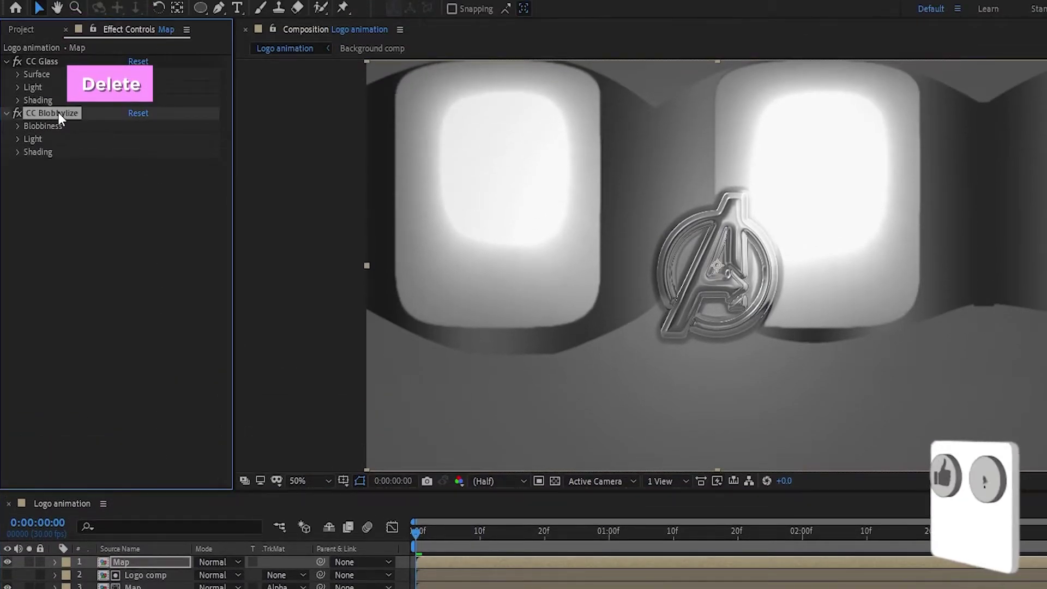
pyautogui.press('Delete')
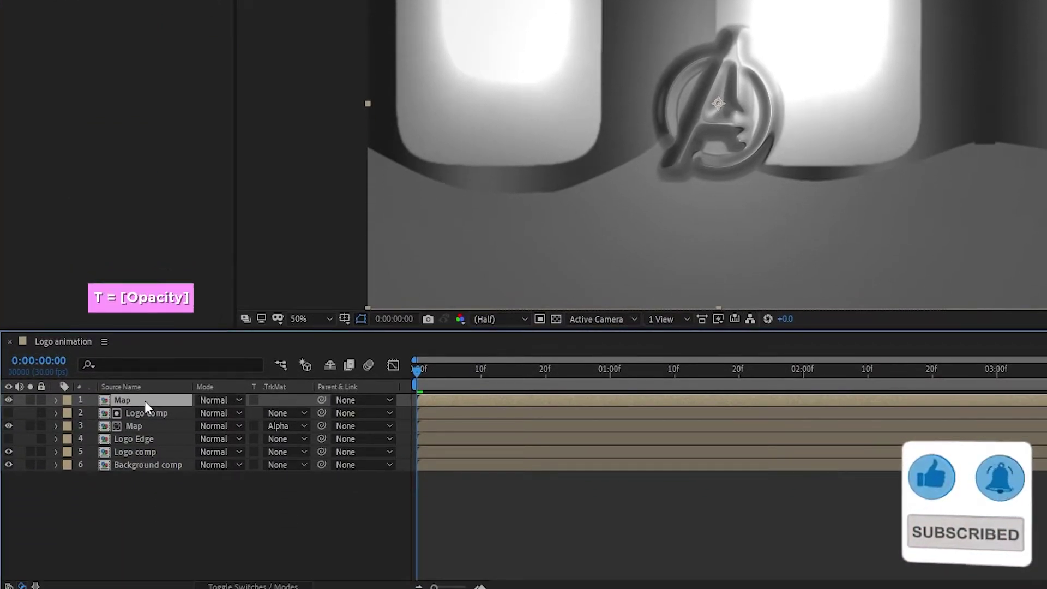
# Give the Map copy 50% opacity and the Multiply blending mode.
pyautogui.press('t')
pyautogui.click(205, 412)
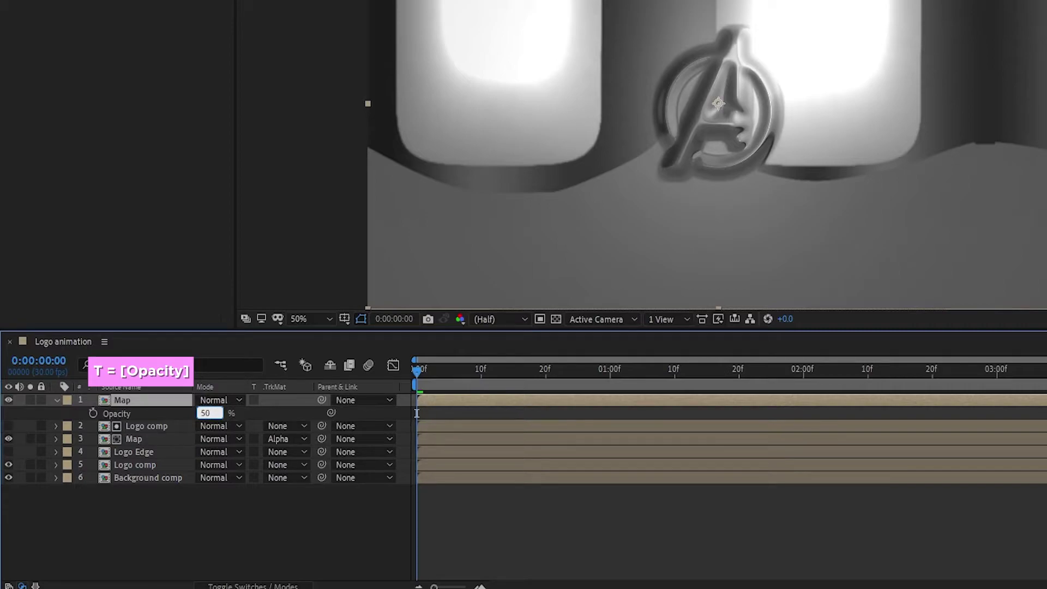
pyautogui.write('50')
pyautogui.press('Return')
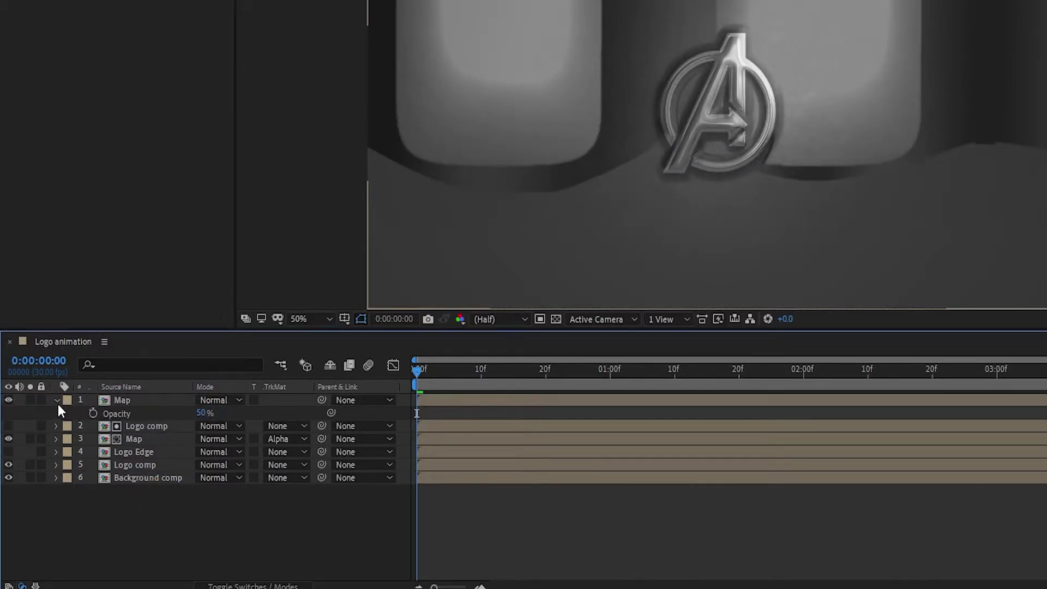
pyautogui.click(58, 401)
pyautogui.click(225, 403)
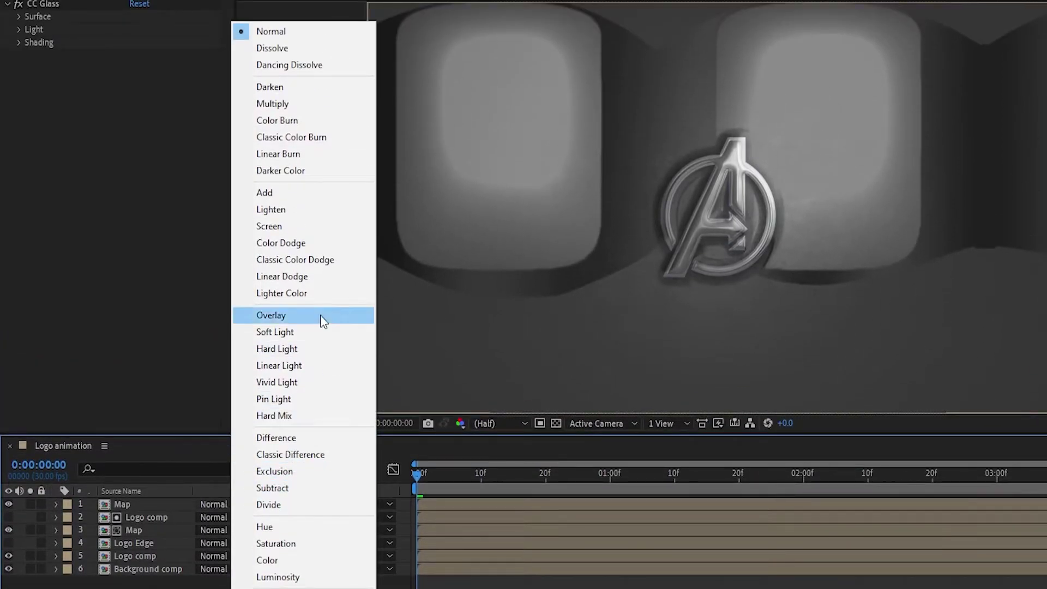
pyautogui.click(266, 103)
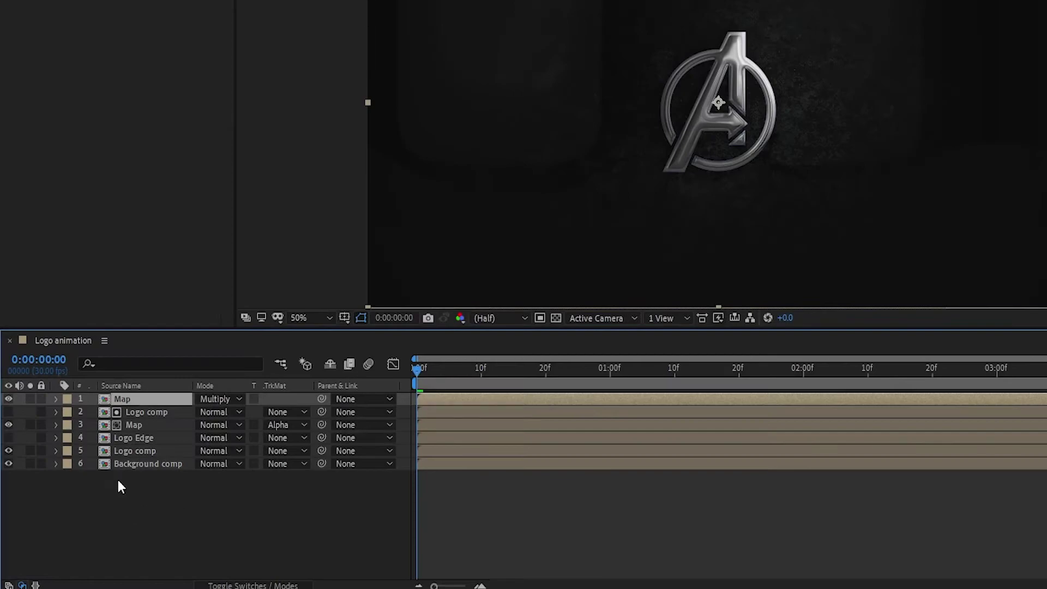
pyautogui.click(137, 473)
# Duplicate the lower Logo comp, move the copy to the top and hide it.
pyautogui.click(144, 453)
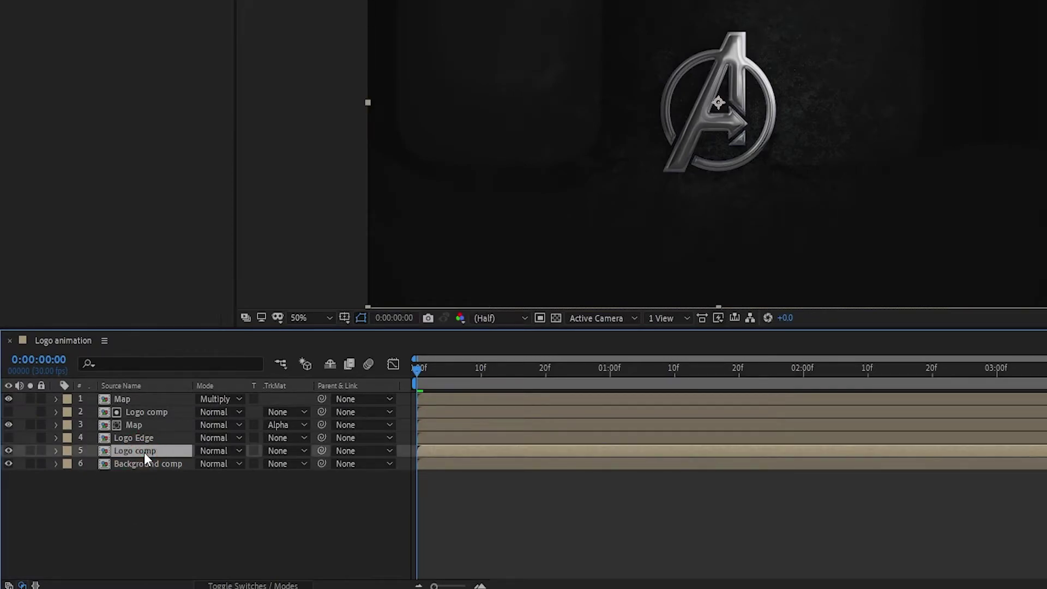
pyautogui.hotkey('ctrl', 'd')
pyautogui.moveTo(144, 453); pyautogui.dragTo(147, 388)
pyautogui.moveTo(137, 395); pyautogui.dragTo(137, 395)
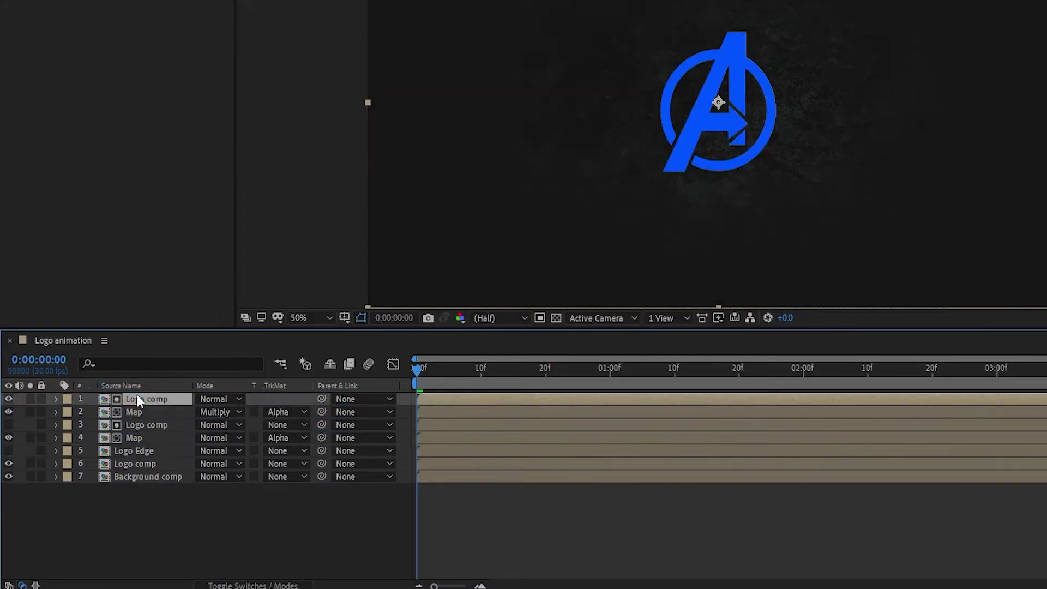
pyautogui.click(9, 399)
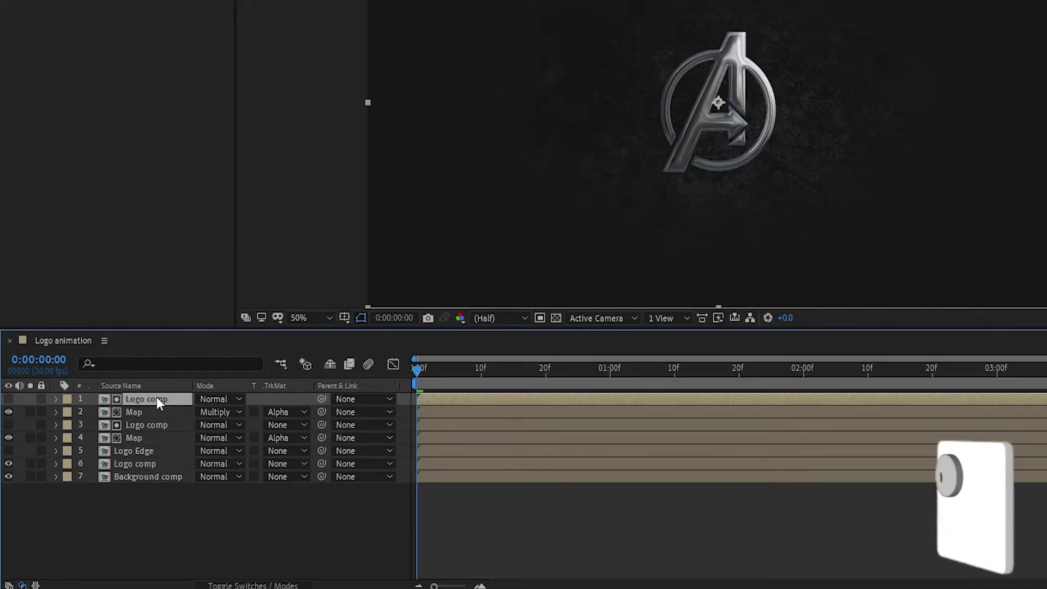
# Select the Map layers down through the Logo Edge layer together.
pyautogui.keyDown('shift'); pyautogui.click(153, 413); pyautogui.keyUp('shift')
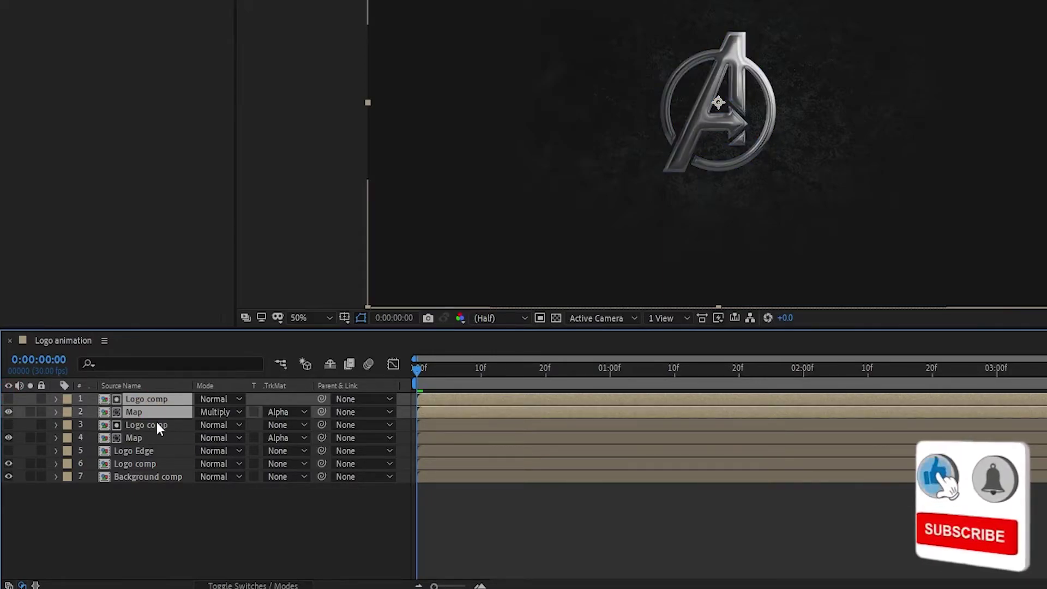
pyautogui.keyDown('shift'); pyautogui.click(159, 427); pyautogui.keyUp('shift')
pyautogui.keyDown('shift'); pyautogui.click(159, 438); pyautogui.keyUp('shift')
pyautogui.keyDown('shift'); pyautogui.click(161, 451); pyautogui.keyUp('shift')
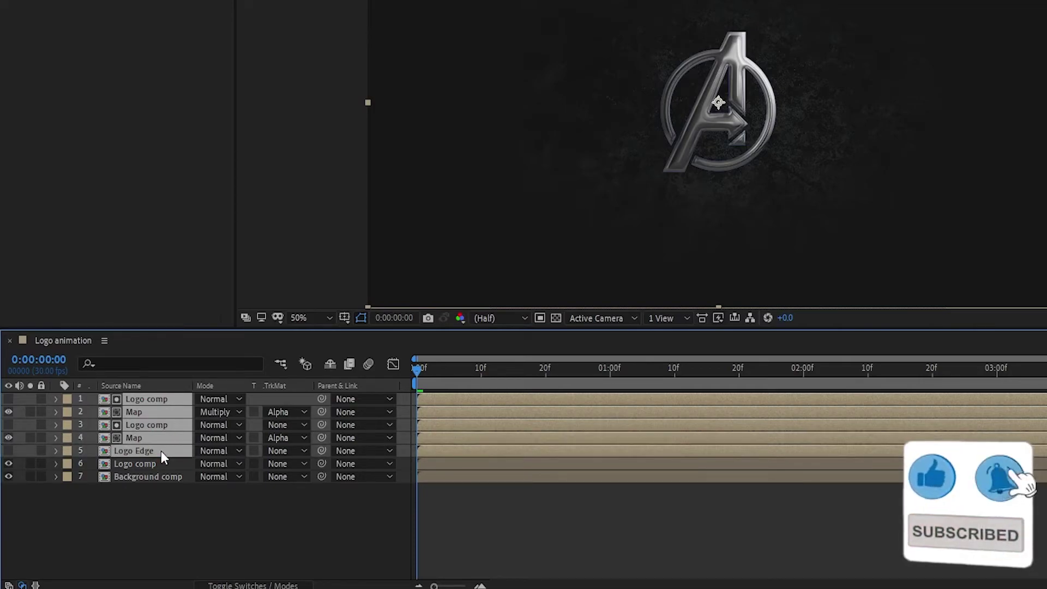
# Pre-compose the five selected logo layers into a new composition named Reflection.
pyautogui.rightClick(156, 431)
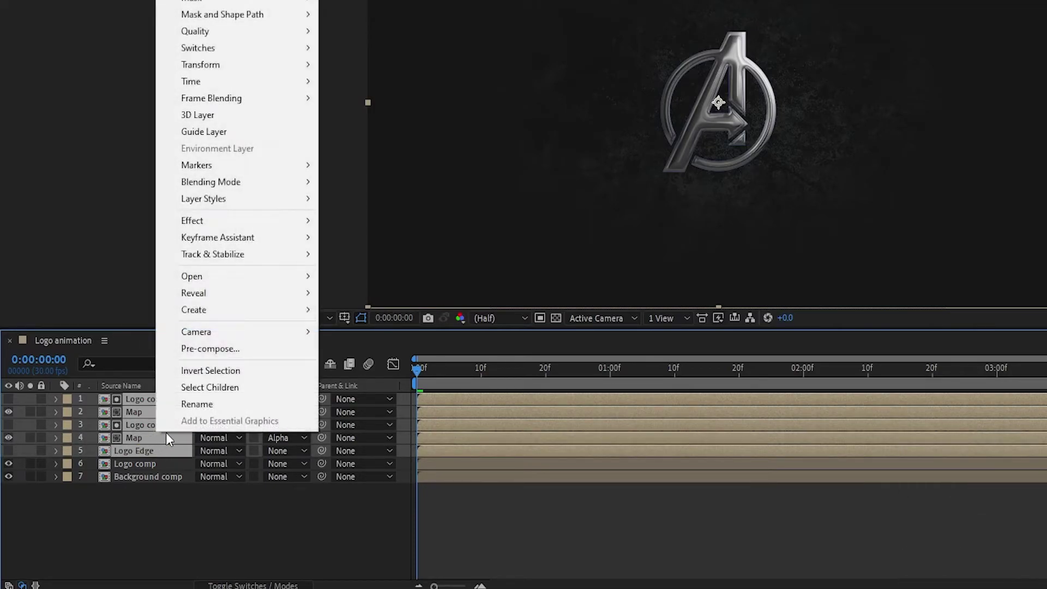
pyautogui.click(231, 351)
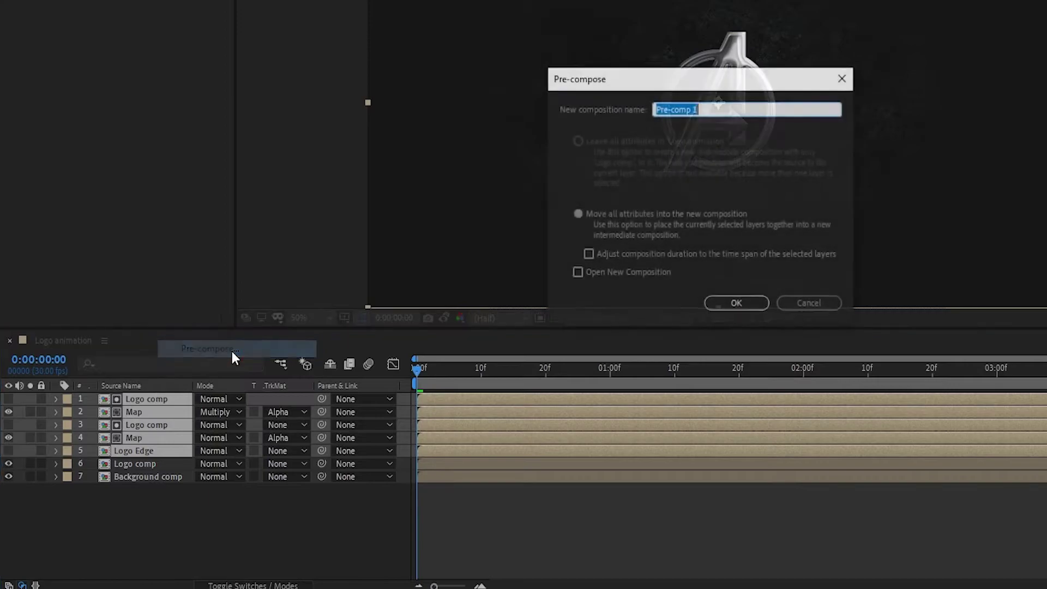
pyautogui.write('Refe')
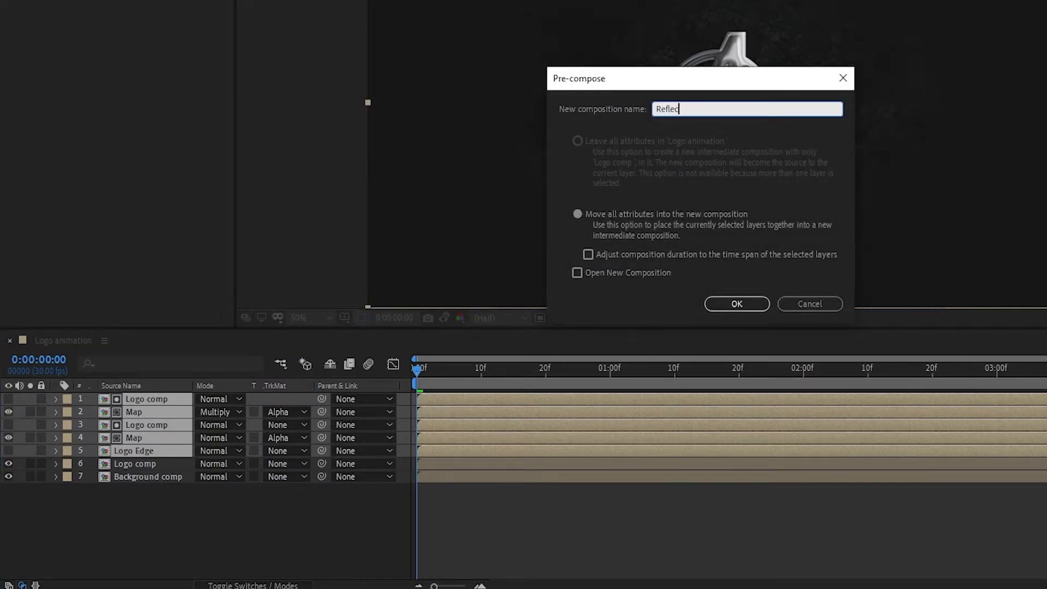
pyautogui.click(627, 230)
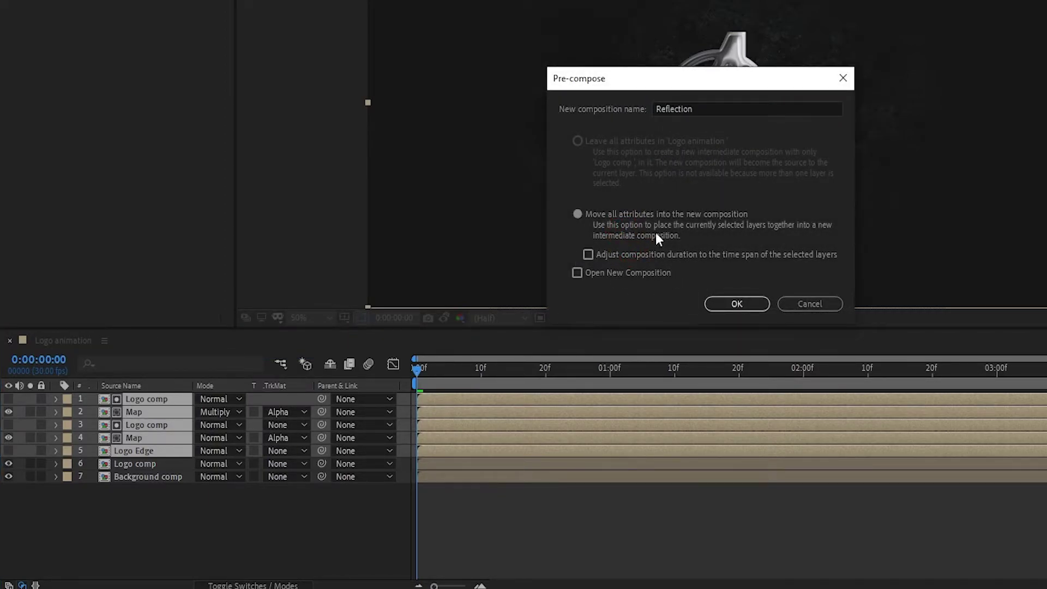
pyautogui.click(727, 307)
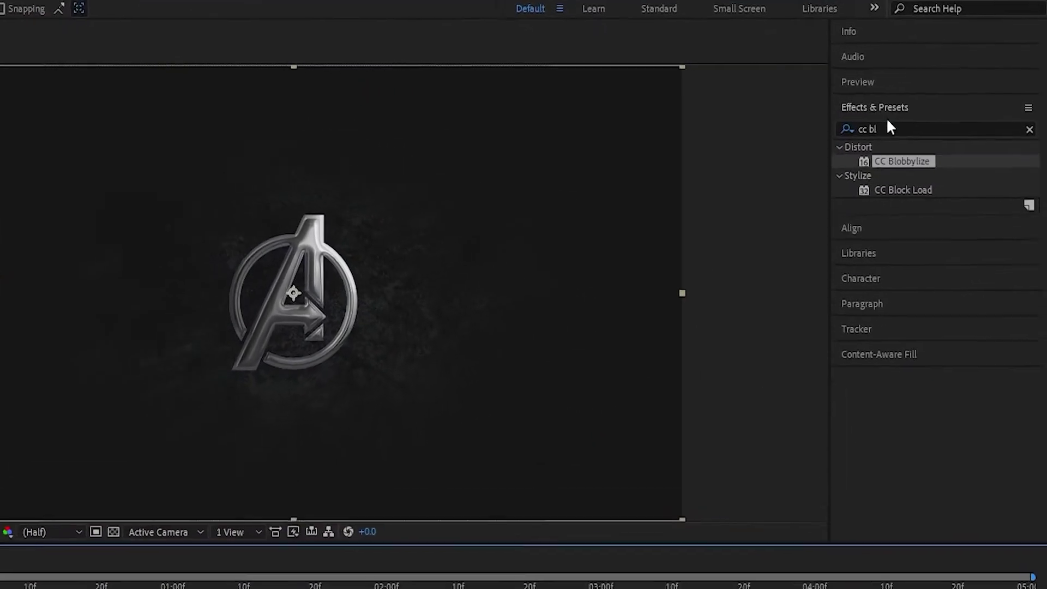
# Find CC Light Sweep in Effects & Presets and drop it onto the Reflection layer.
pyautogui.click(894, 129)
pyautogui.write('CC l')
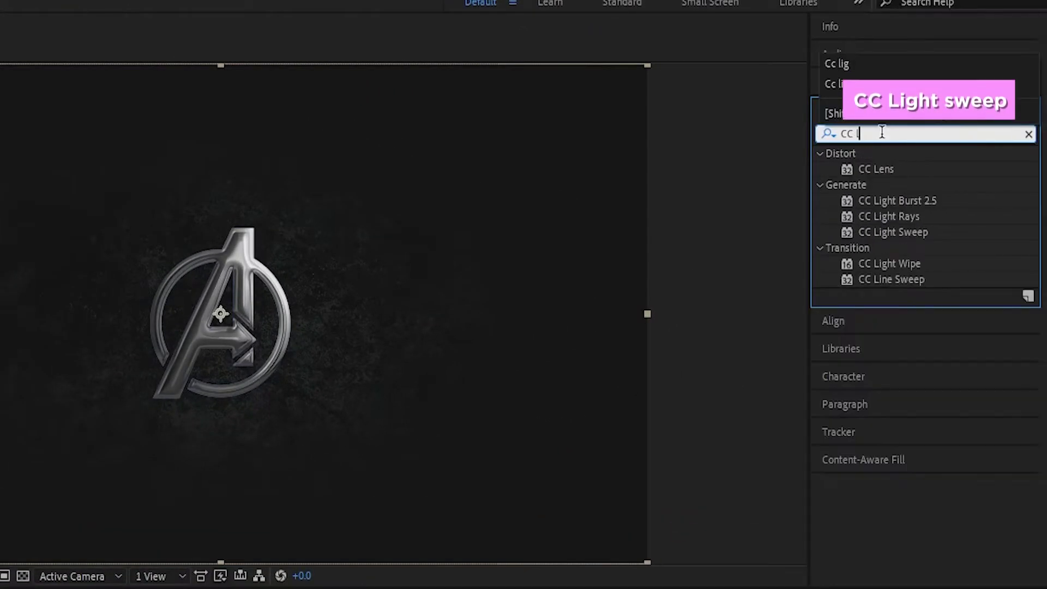
pyautogui.write('ight')
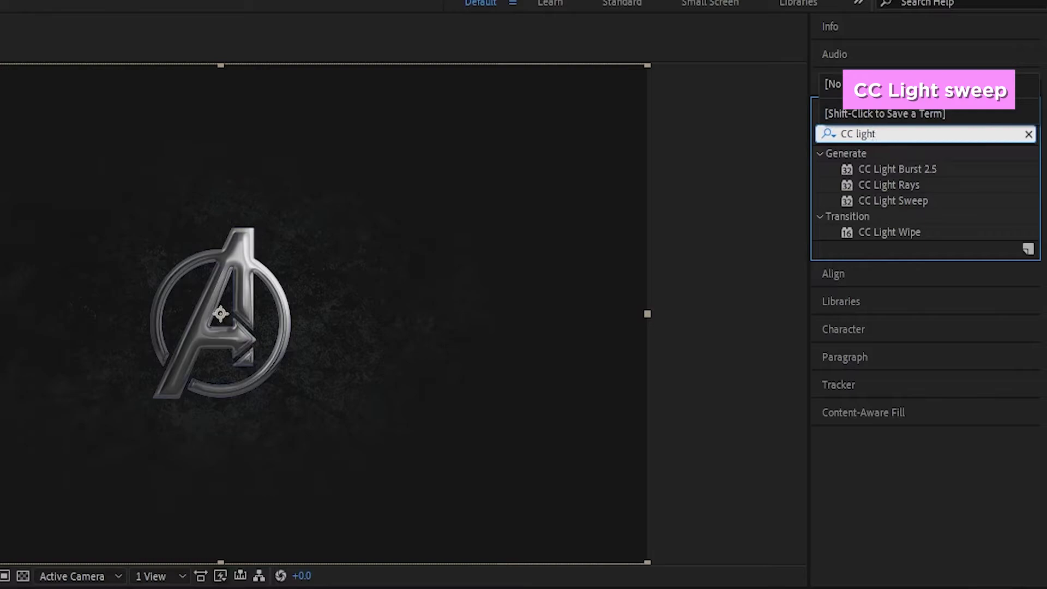
pyautogui.moveTo(864, 202); pyautogui.dragTo(233, 426)
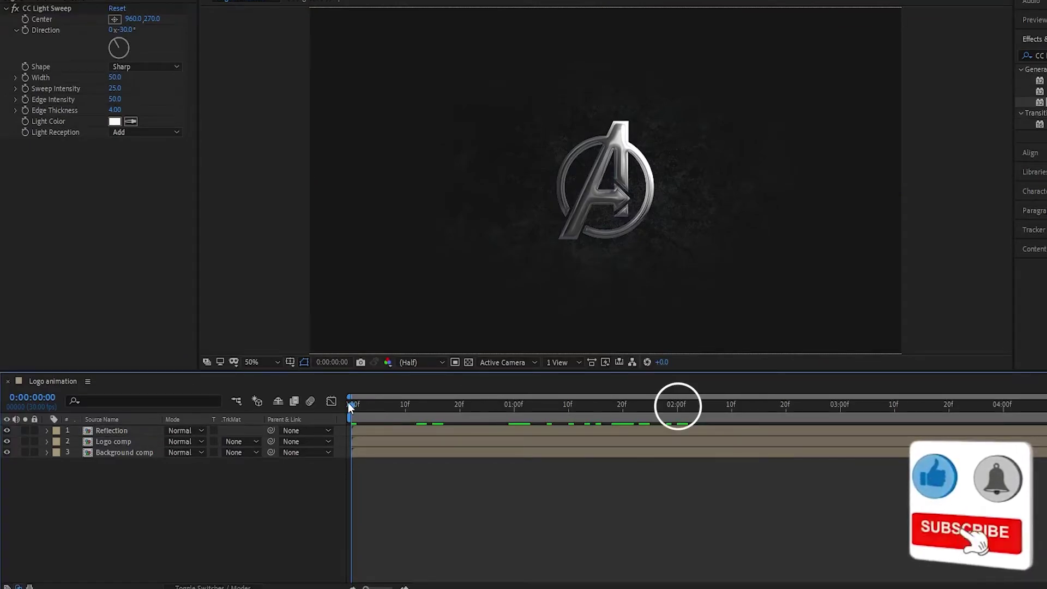
pyautogui.moveTo(348, 402); pyautogui.dragTo(676, 404)
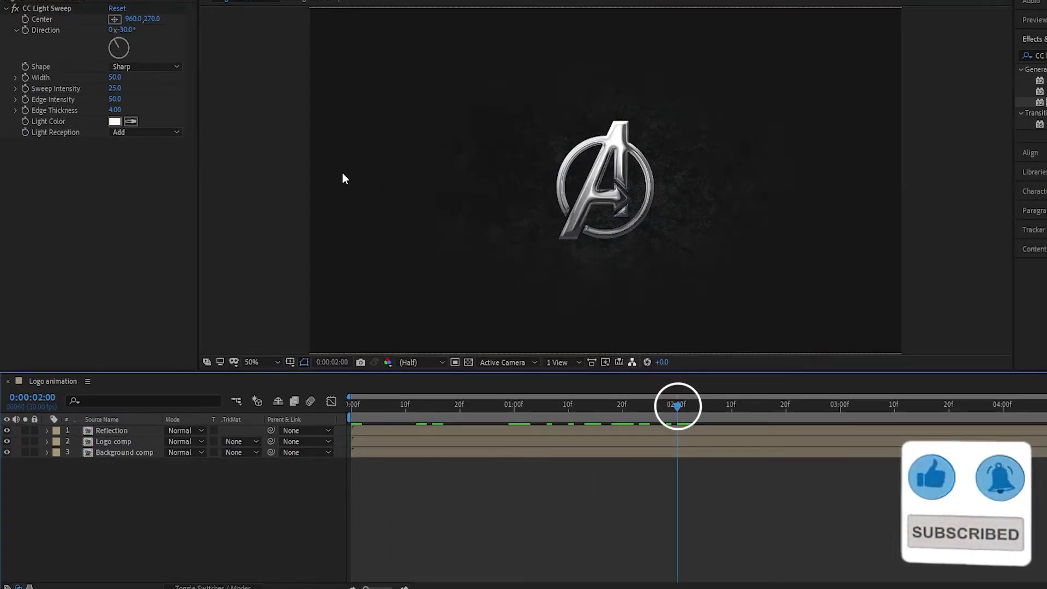
# Keyframe the CC Light Sweep center at the frame's left edge (2, 536).
pyautogui.click(114, 20)
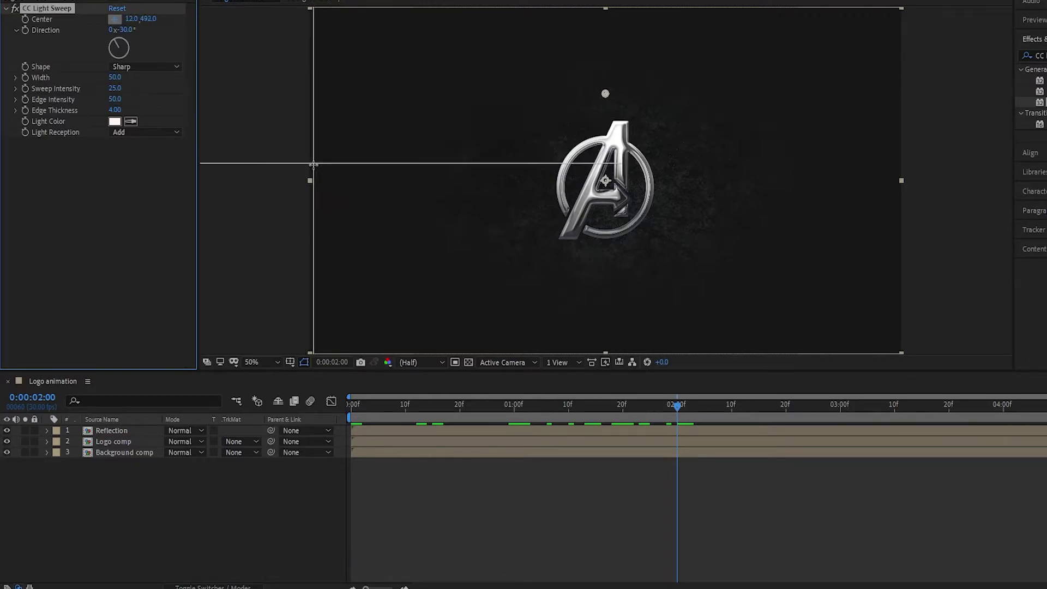
pyautogui.click(311, 178)
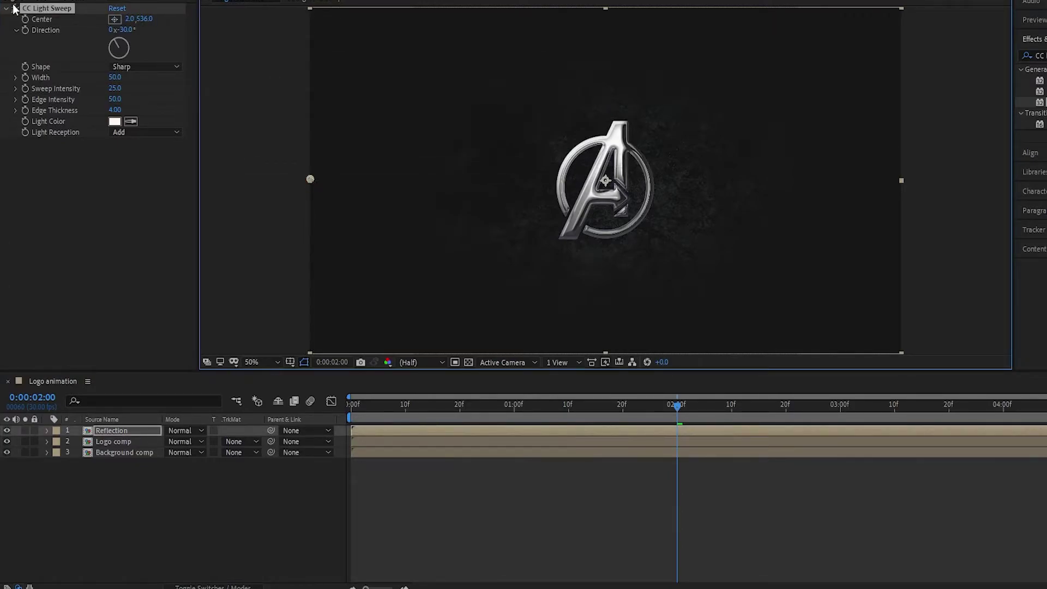
pyautogui.click(24, 25)
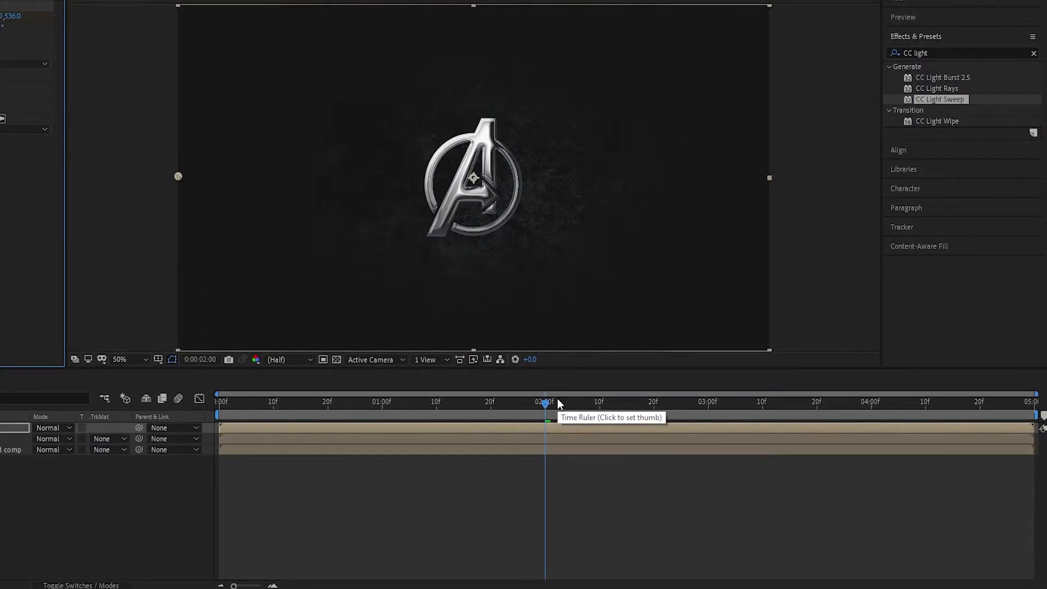
# Place the sweep center at the right edge (1926, 538) near the end, and keyframe Sweep Intensity at 2 seconds.
pyautogui.moveTo(690, 403); pyautogui.dragTo(719, 404)
pyautogui.moveTo(589, 404); pyautogui.dragTo(1041, 391)
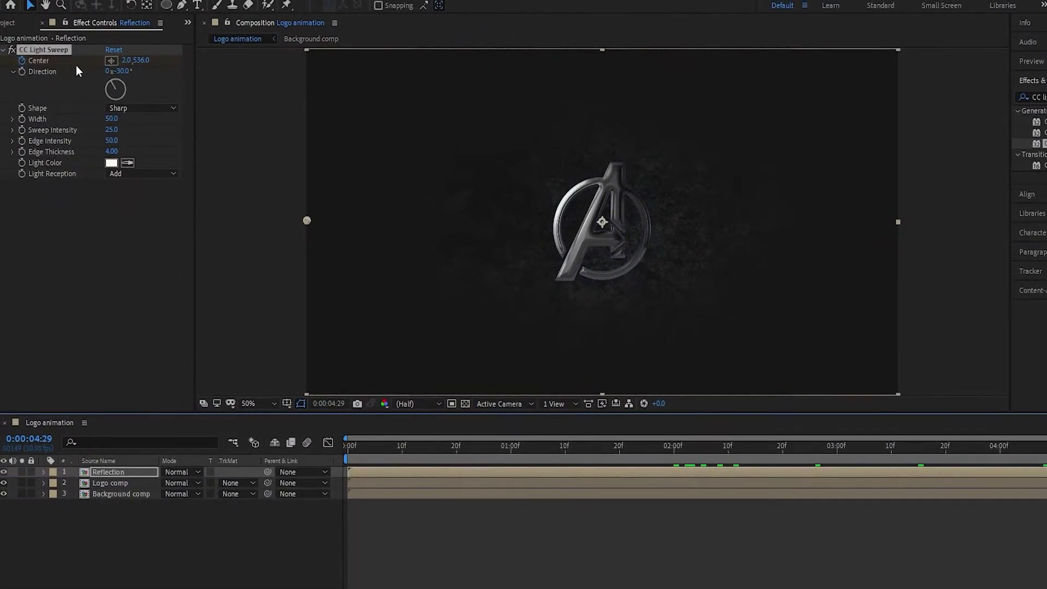
pyautogui.click(117, 62)
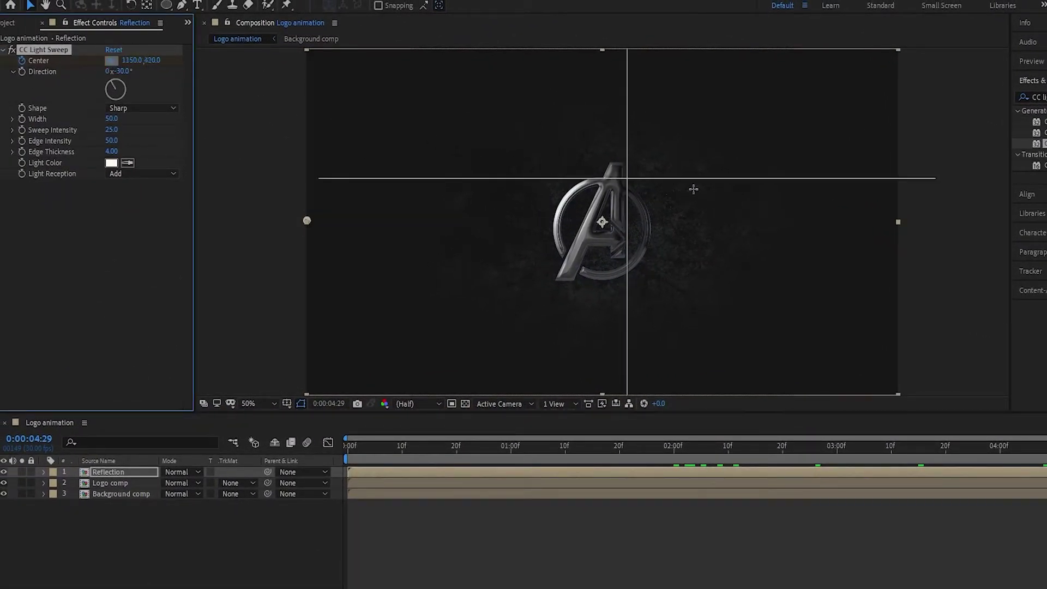
pyautogui.click(900, 222)
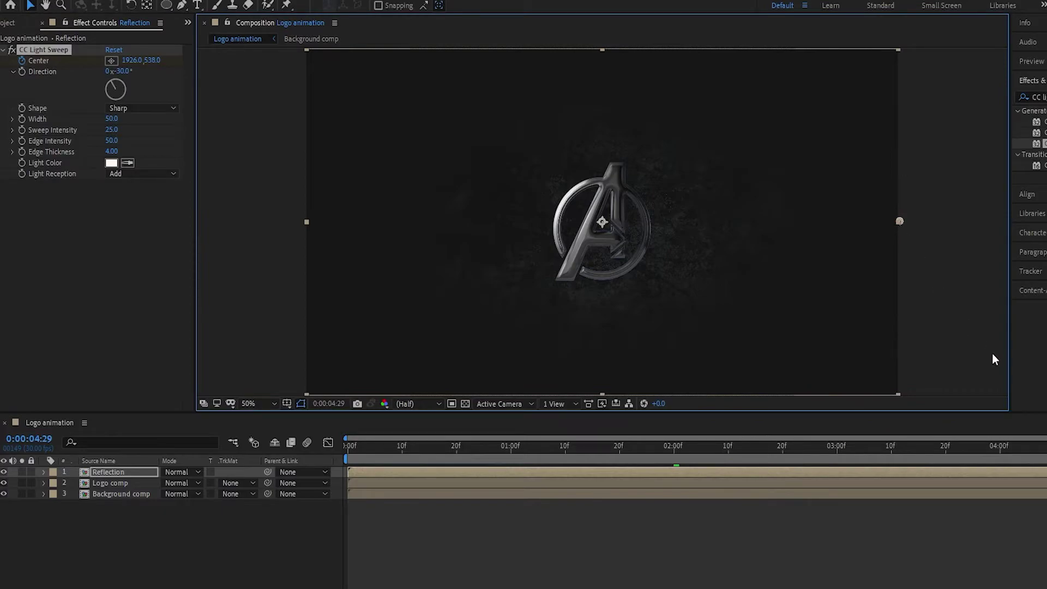
pyautogui.moveTo(1030, 423); pyautogui.dragTo(809, 426)
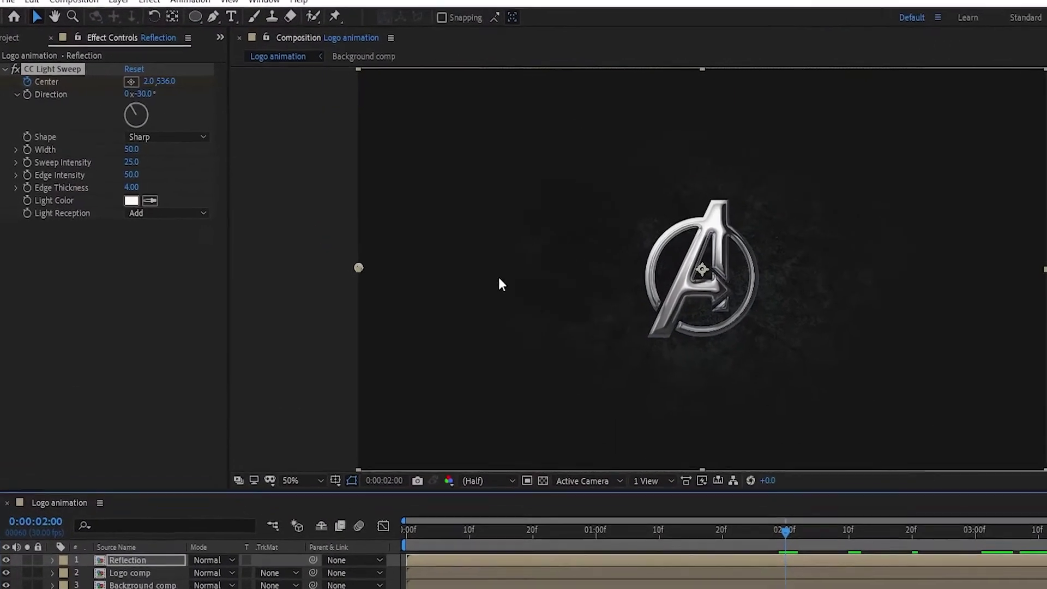
pyautogui.click(29, 172)
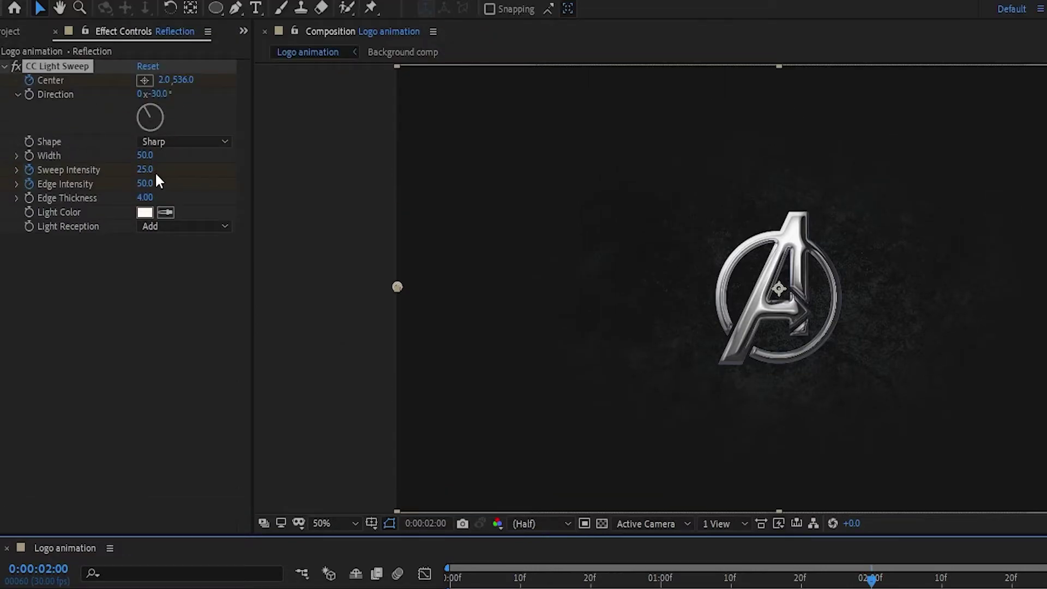
# Set Sweep Intensity and Edge Intensity to 0 at 2 seconds.
pyautogui.click(146, 170)
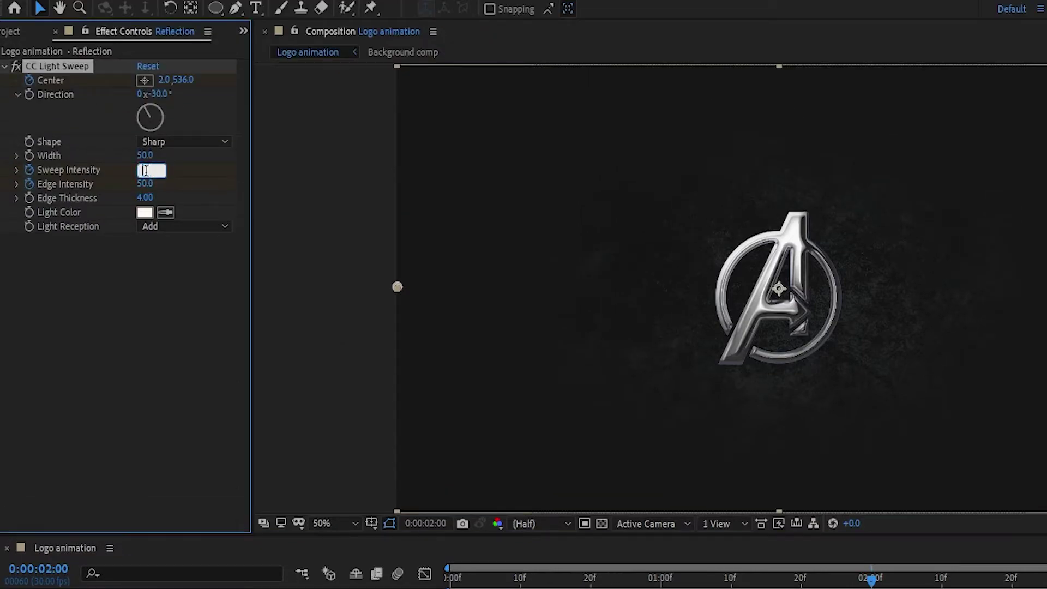
pyautogui.write('0')
pyautogui.click(194, 187)
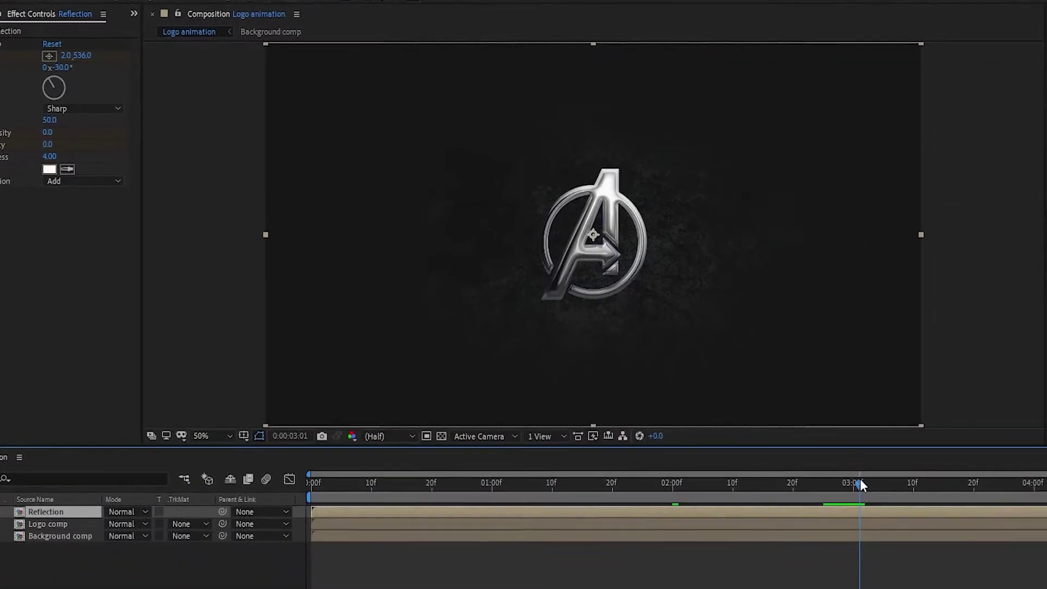
# At 3 seconds, raise Sweep Intensity to 50 and Edge Intensity to 500.
pyautogui.moveTo(982, 569); pyautogui.dragTo(715, 409)
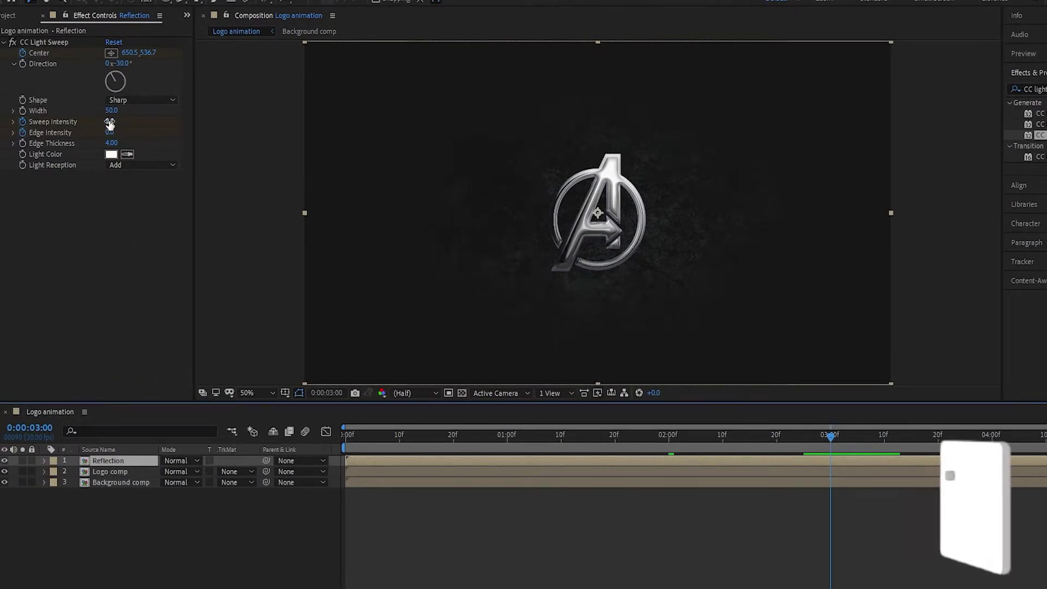
pyautogui.click(112, 121)
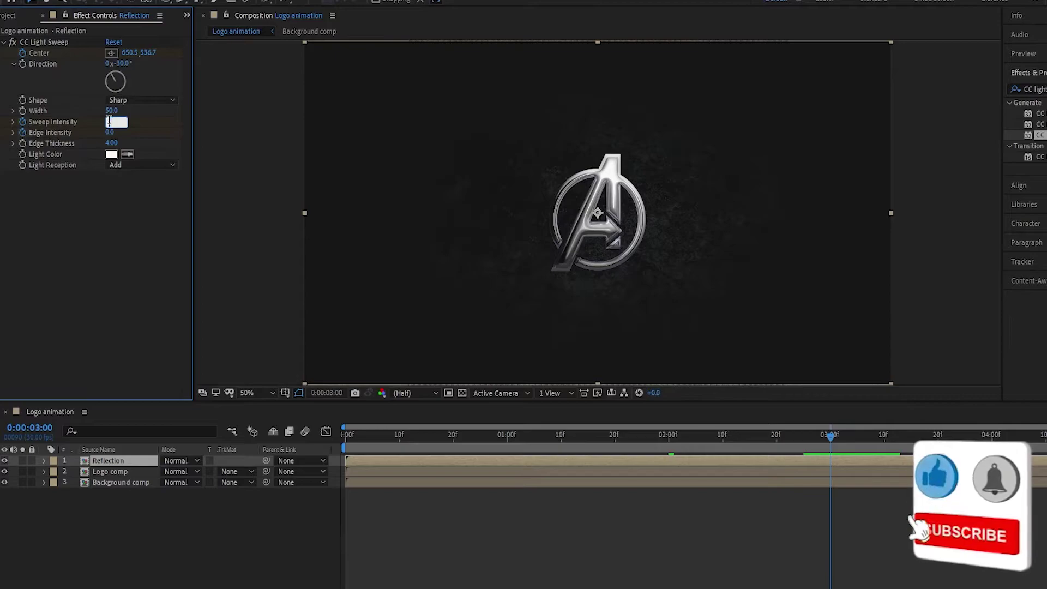
pyautogui.write('50')
pyautogui.press('Return')
pyautogui.click(109, 133)
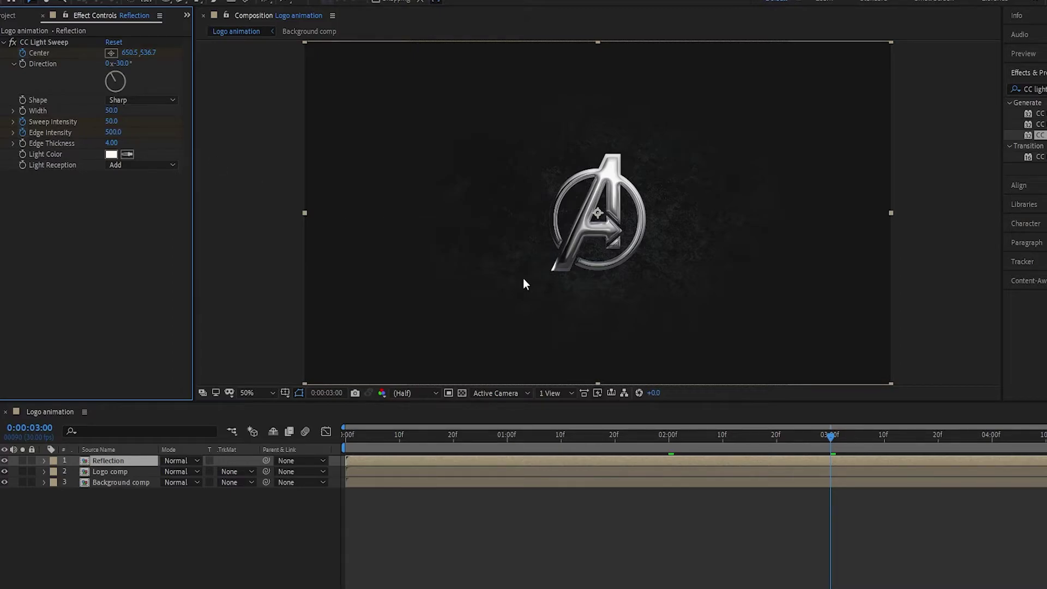
# Drop both intensities back to 0 at the last frame, then preview from 1 second.
pyautogui.moveTo(852, 436); pyautogui.dragTo(1045, 437)
pyautogui.click(0, 123)
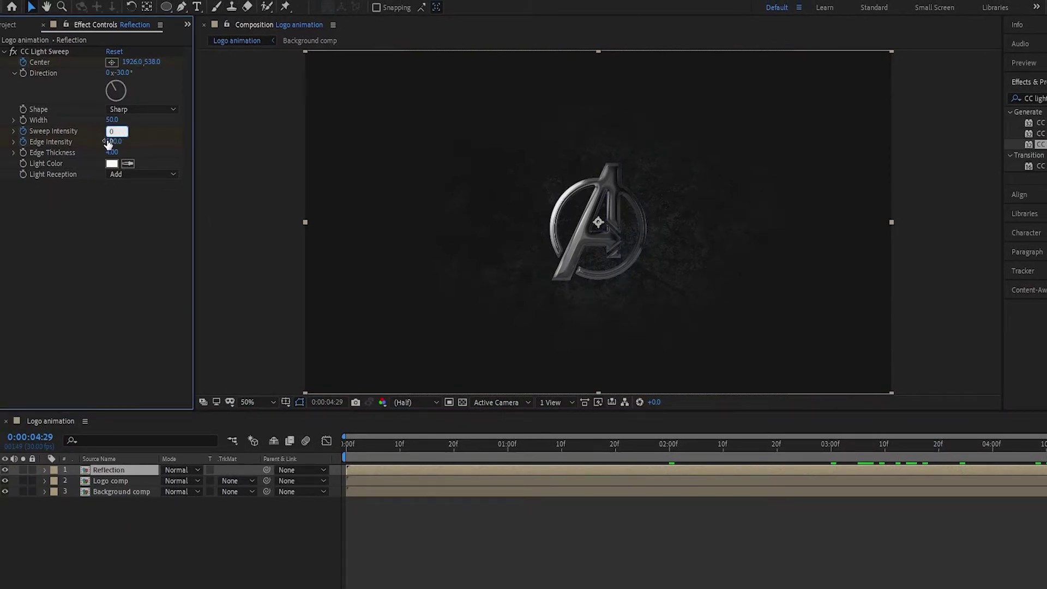
pyautogui.click(111, 142)
pyautogui.press('Return')
pyautogui.moveTo(1025, 443); pyautogui.dragTo(506, 440)
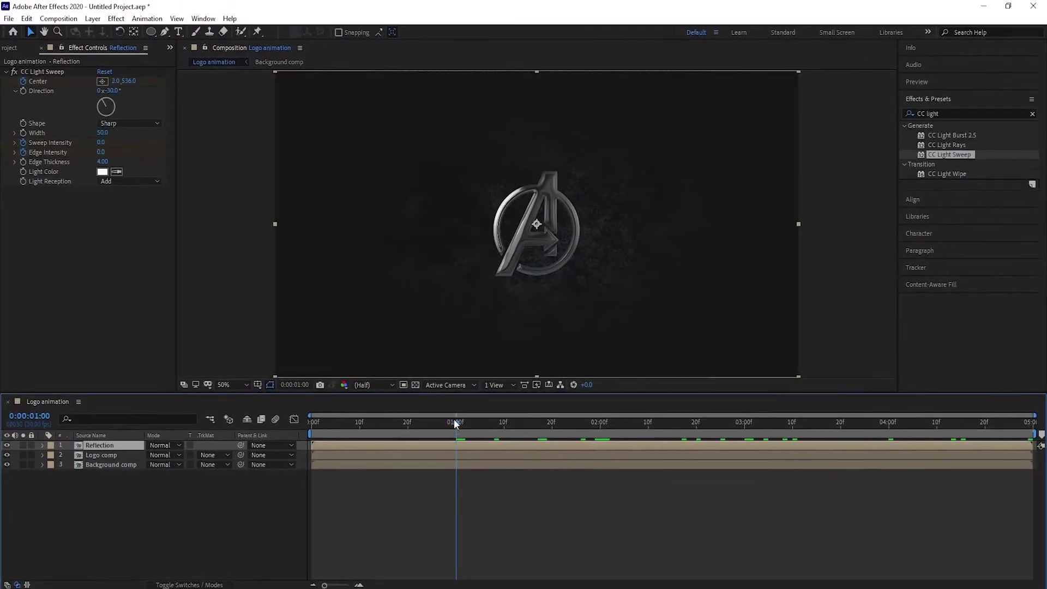
pyautogui.press('space')
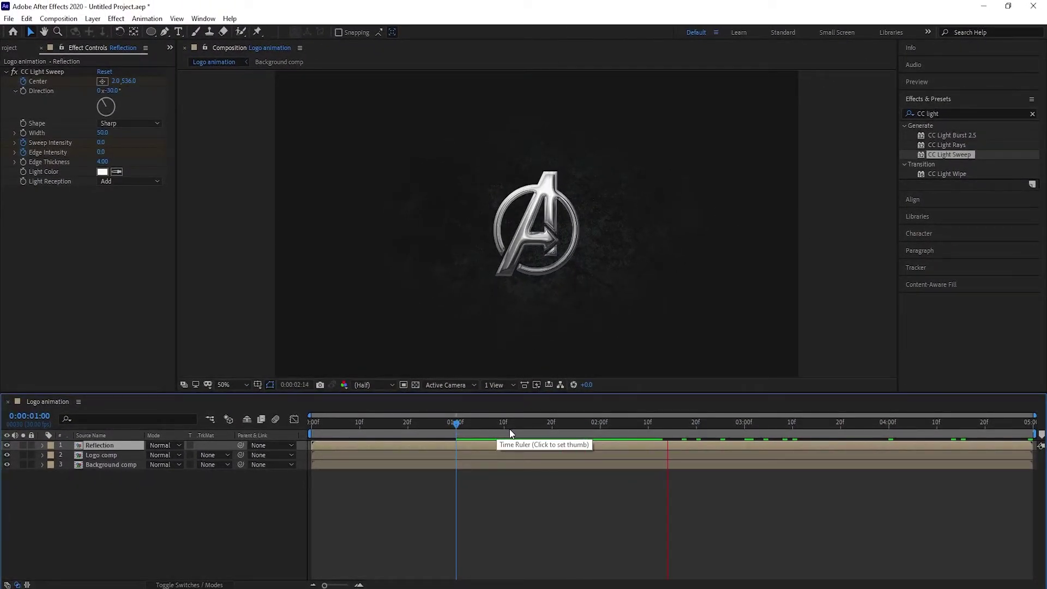
# Stop the preview and set the Reflection layer's blend mode to Hard Light.
pyautogui.press('space')
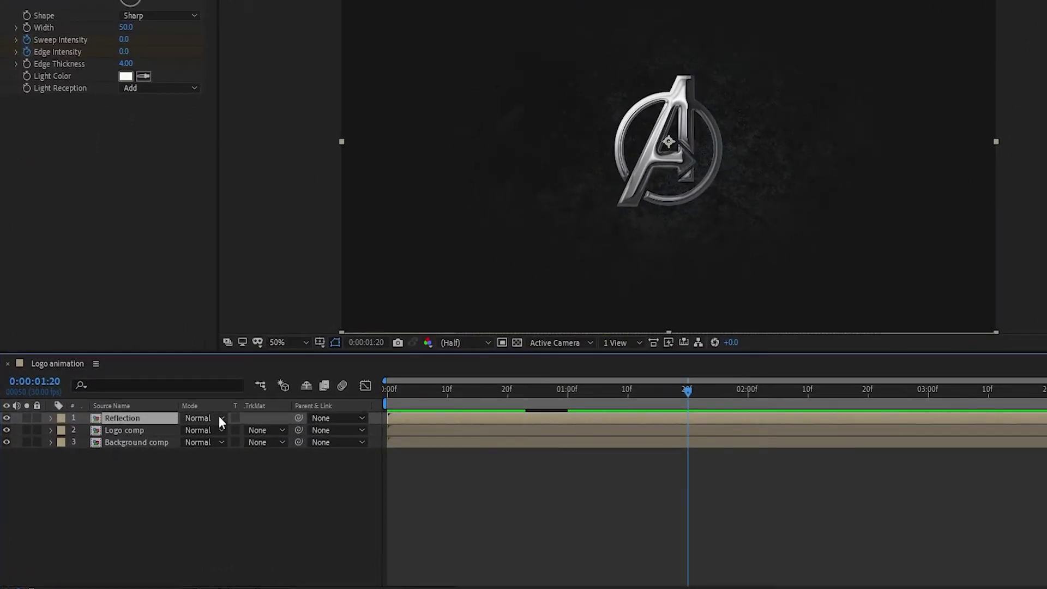
pyautogui.click(220, 419)
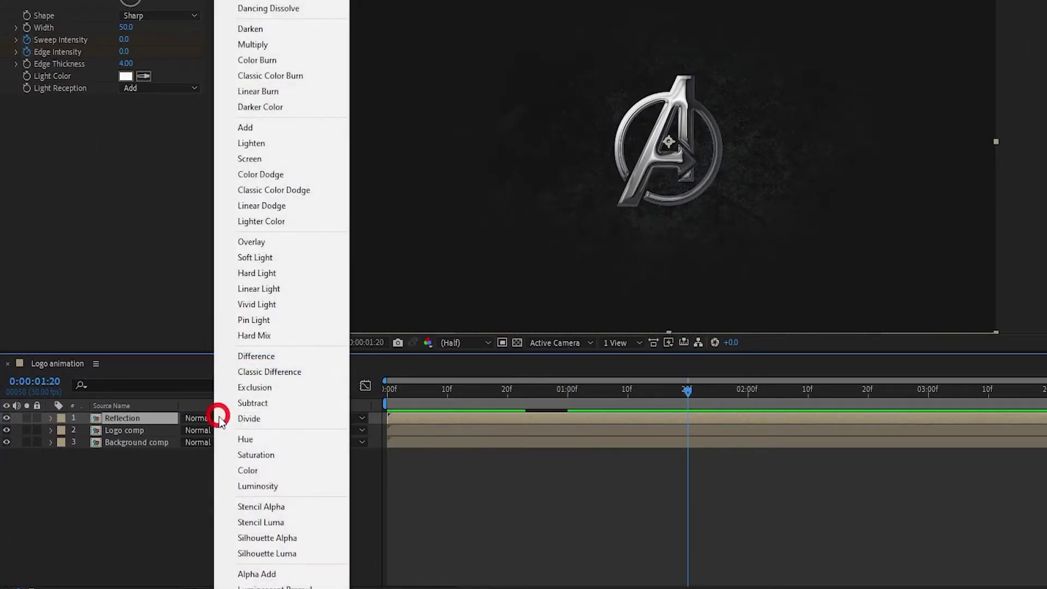
pyautogui.click(273, 271)
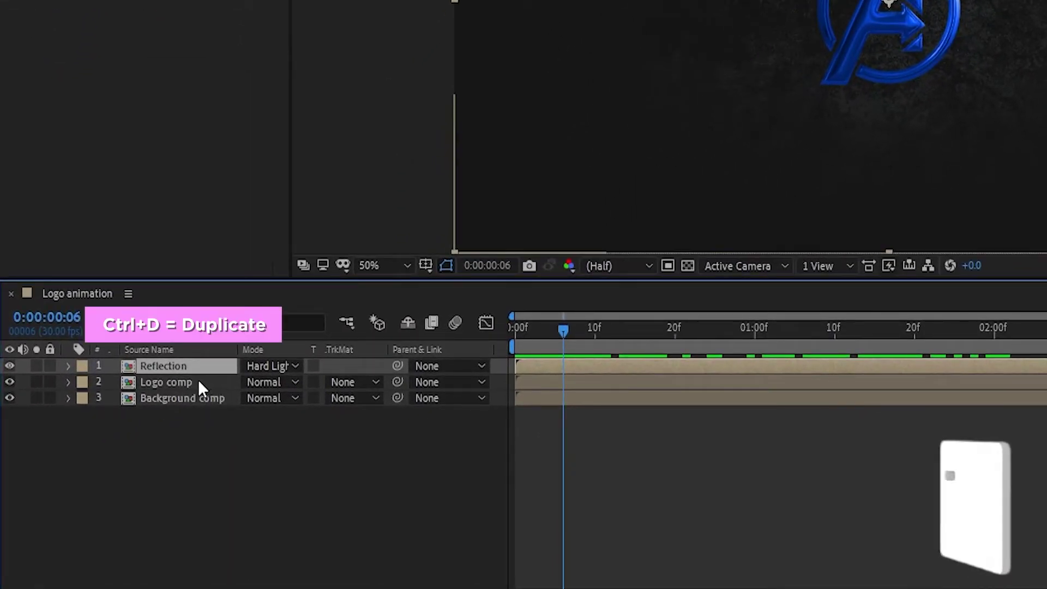
pyautogui.click(198, 379)
# Duplicate the Logo comp layer, move the copy to the top, and apply Vegas to it.
pyautogui.hotkey('ctrl', 'd')
pyautogui.moveTo(198, 380); pyautogui.dragTo(187, 364)
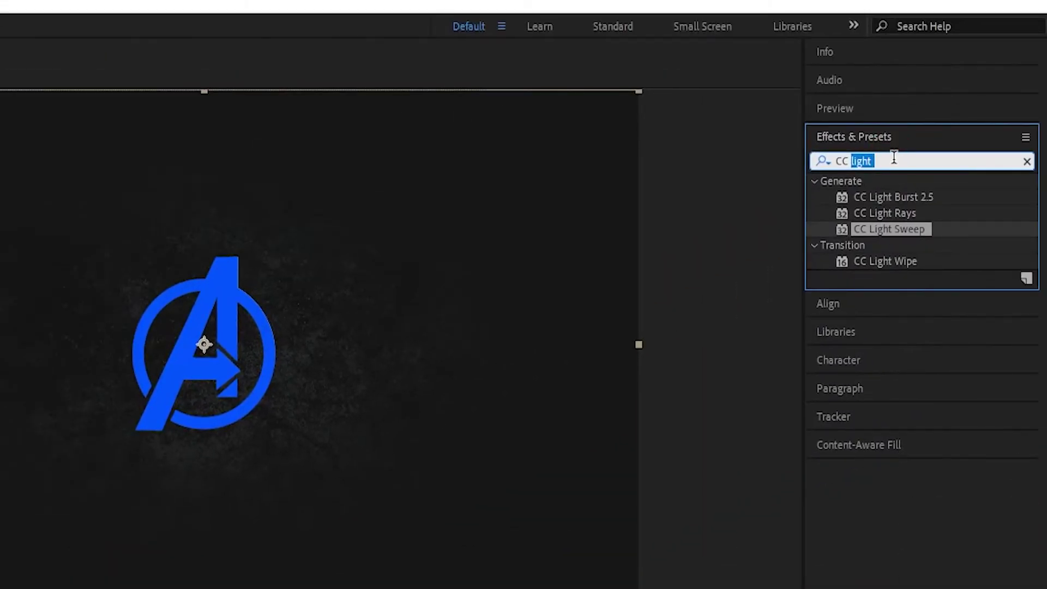
pyautogui.press('BackSpace')
pyautogui.press('BackSpace')
pyautogui.press('BackSpace')
pyautogui.press('BackSpace')
pyautogui.write('va')
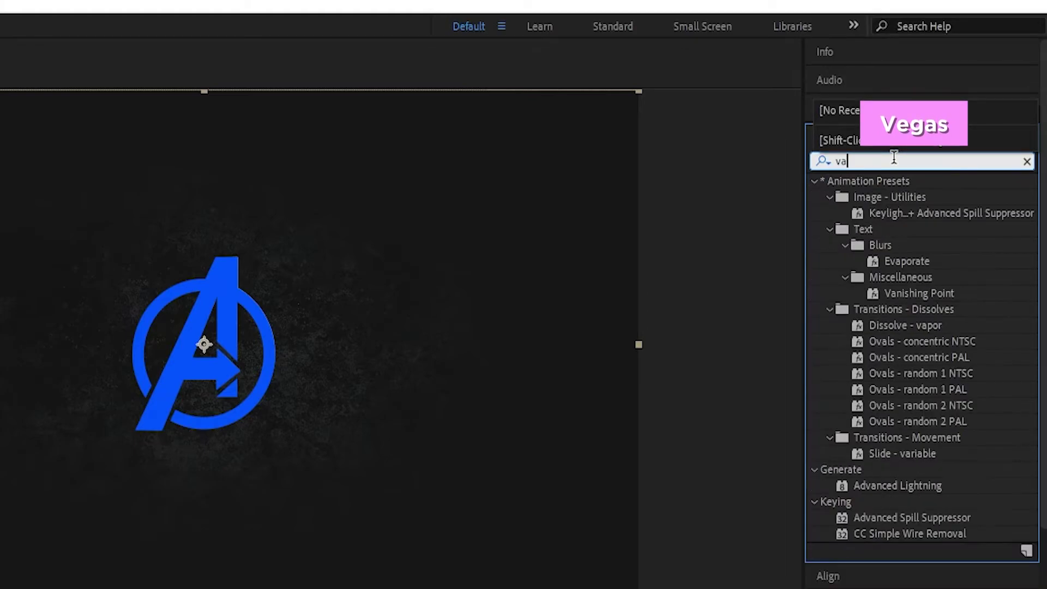
pyautogui.press('BackSpace')
pyautogui.write('vegas')
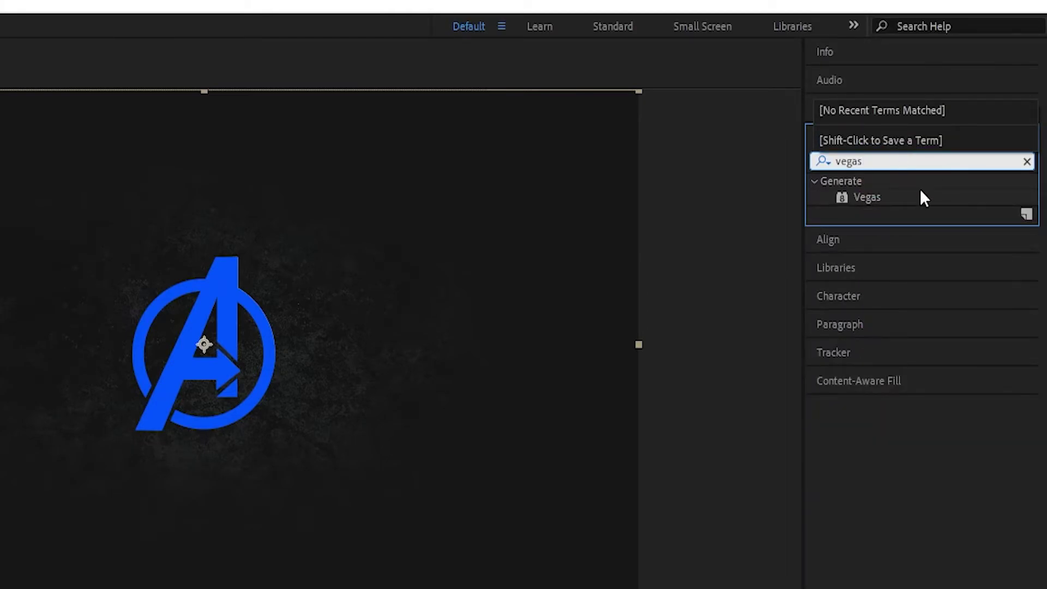
pyautogui.doubleClick(871, 200)
pyautogui.click(185, 377)
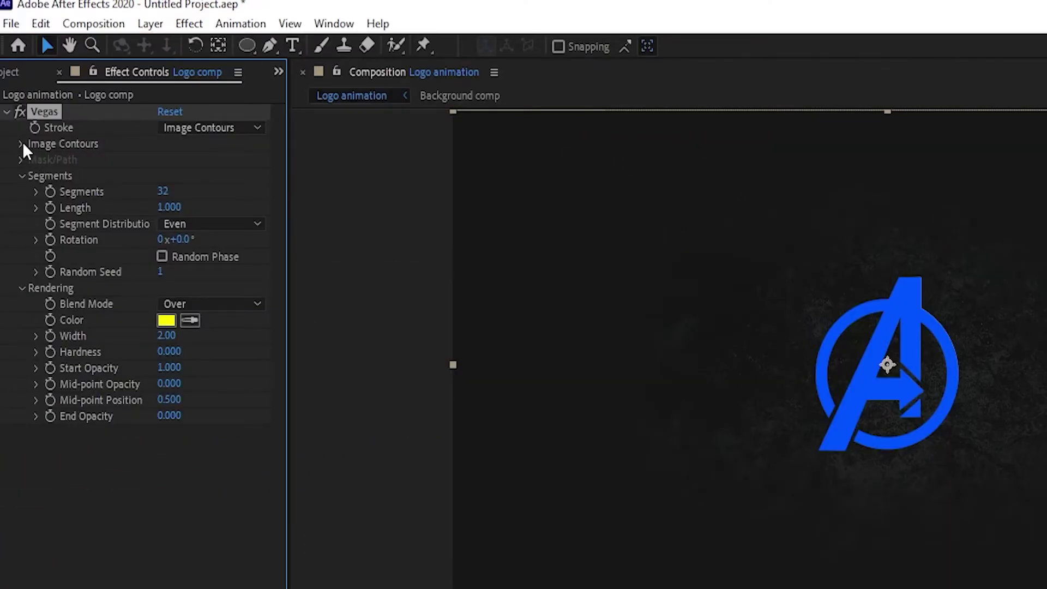
pyautogui.click(22, 144)
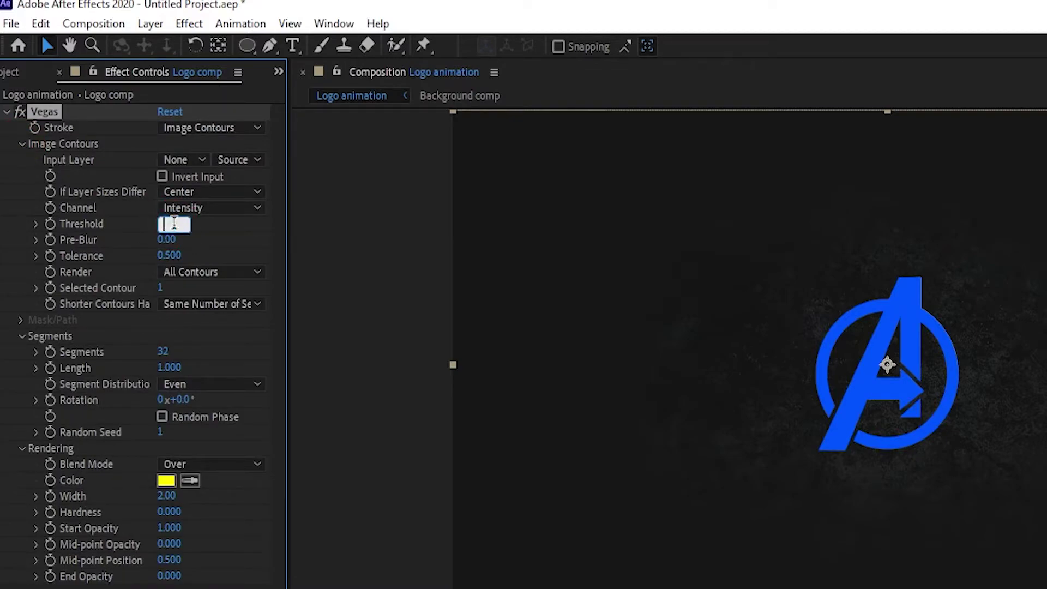
# Set the Vegas Threshold to 62 and Segments to 1.
pyautogui.write('62')
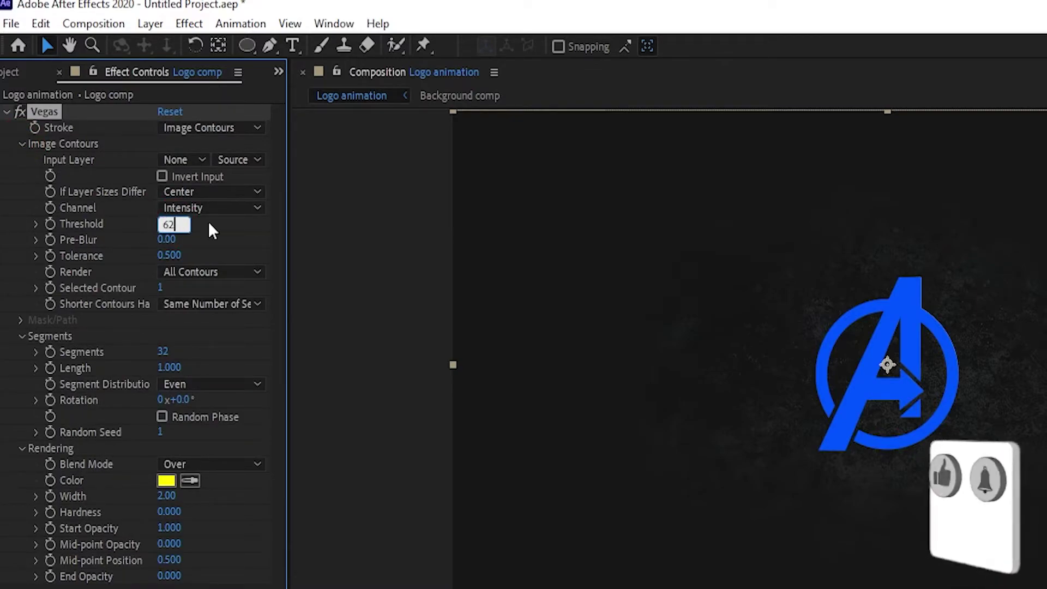
pyautogui.press('Return')
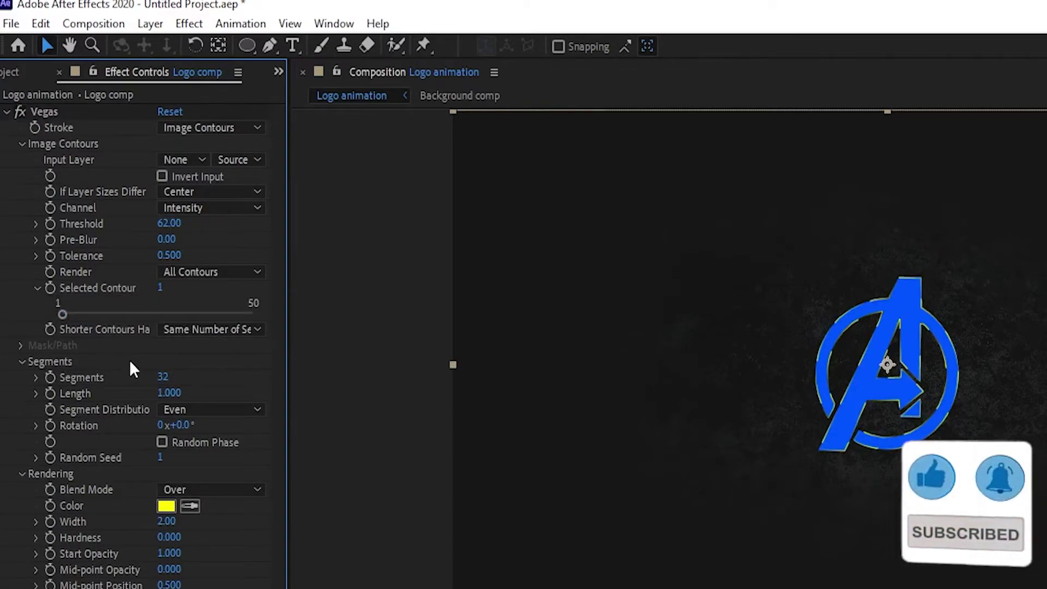
pyautogui.click(164, 377)
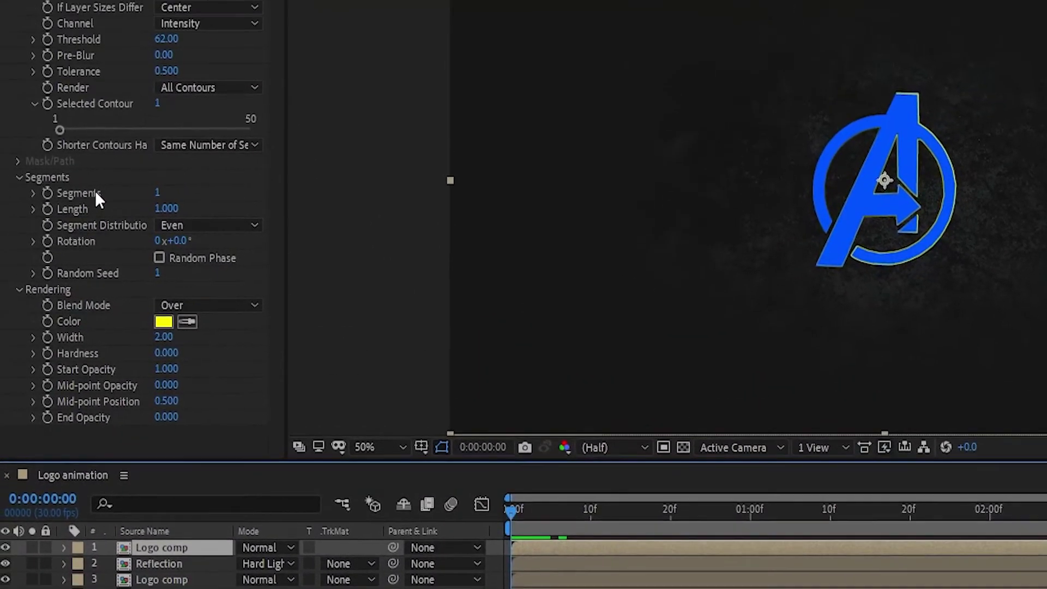
# Keyframe the Vegas stroke Length from 0 at the start to 0.3 at 2 seconds.
pyautogui.click(49, 208)
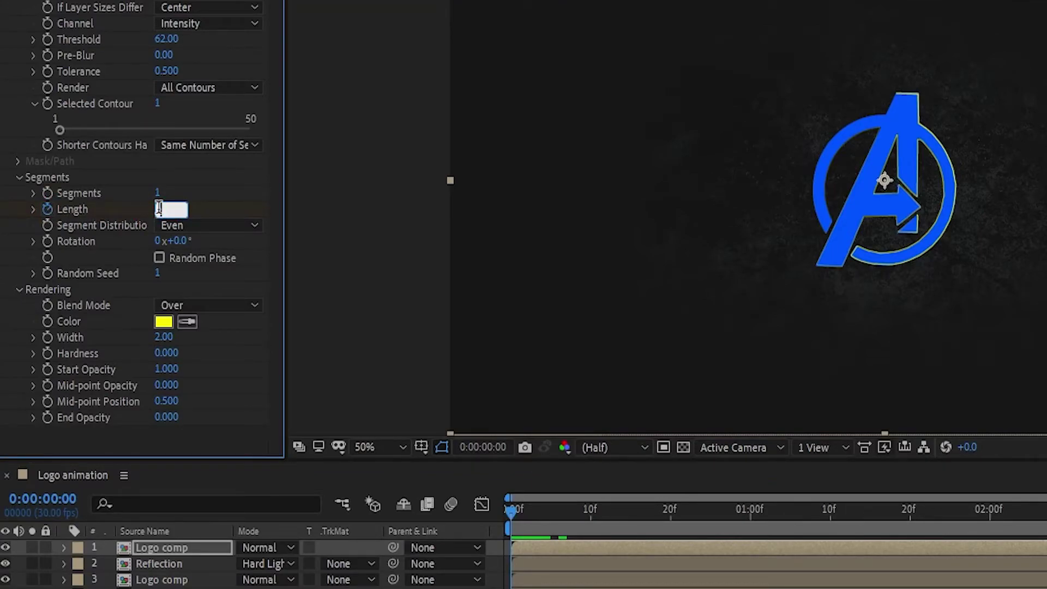
pyautogui.press('Return')
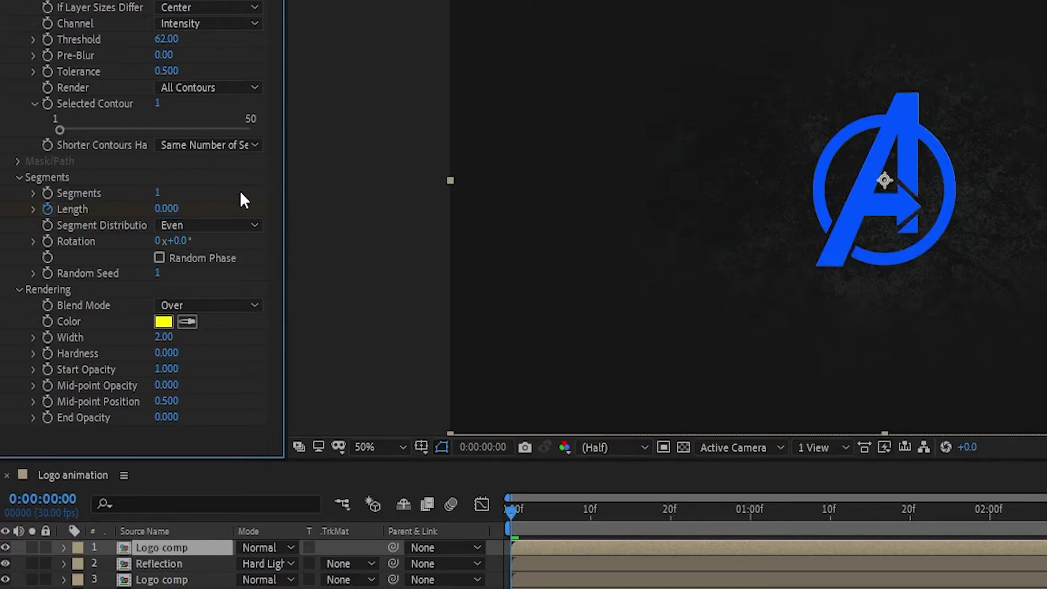
pyautogui.moveTo(674, 525); pyautogui.dragTo(994, 517)
pyautogui.click(175, 208)
pyautogui.write('0.3')
pyautogui.press('Return')
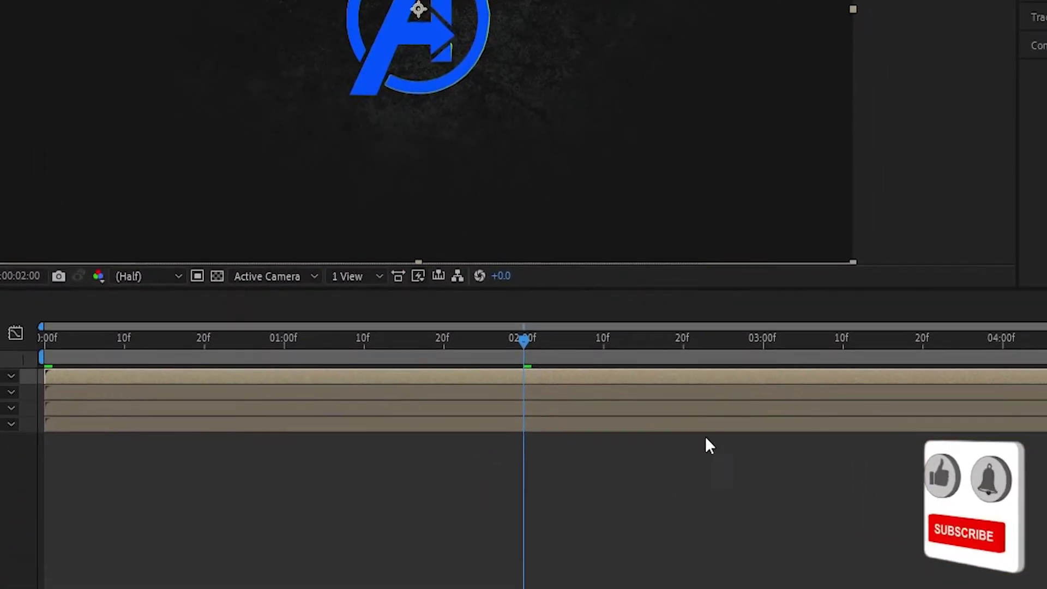
pyautogui.moveTo(795, 339); pyautogui.dragTo(1001, 332)
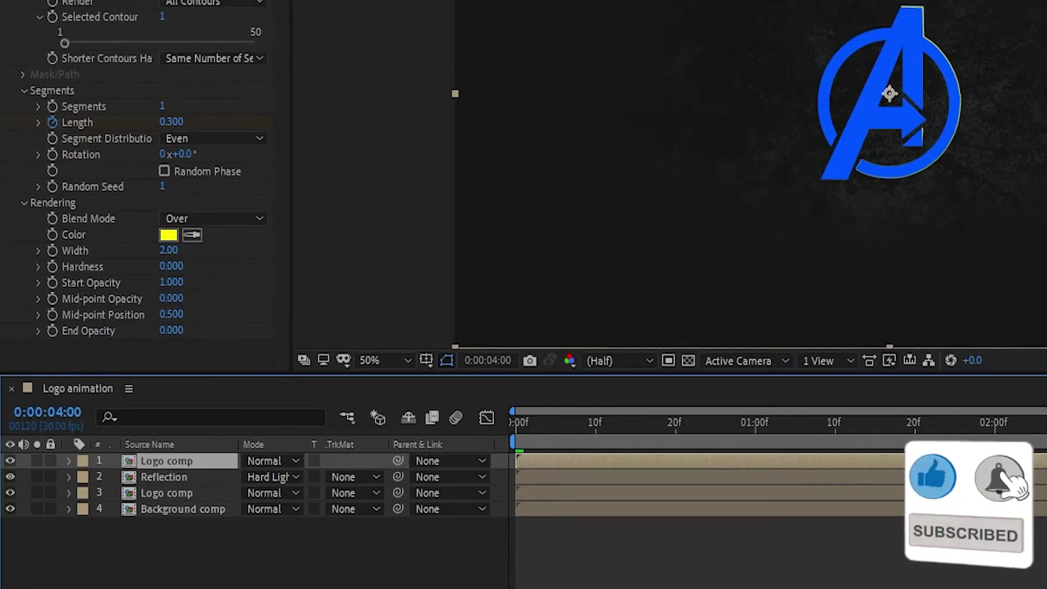
# Set the stroke Length to 0 at 4 seconds and replace the Rotation expression with time*50.
pyautogui.click(173, 122)
pyautogui.write('0.230')
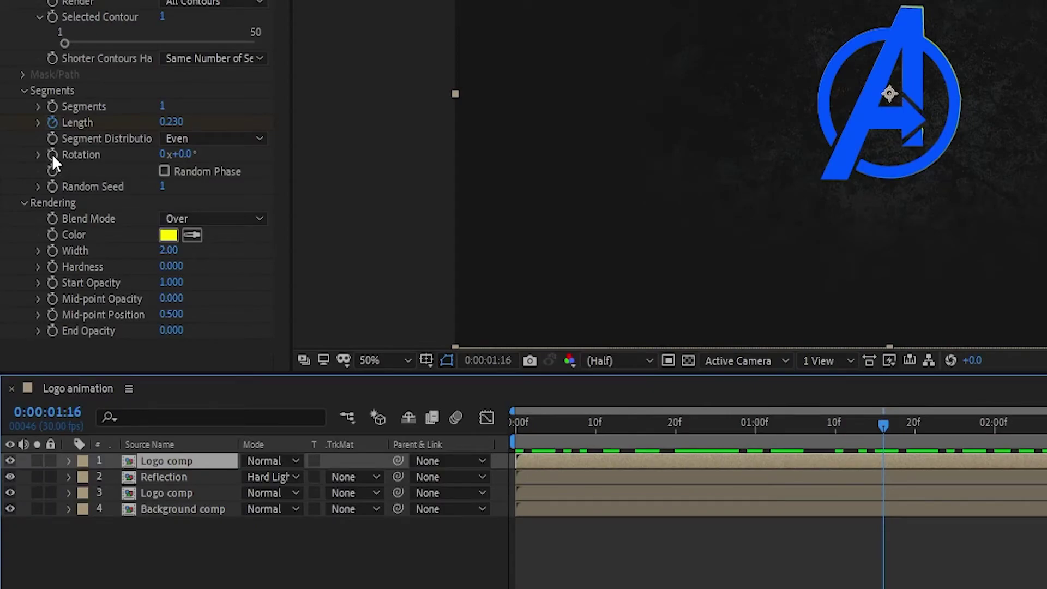
pyautogui.press('alt')
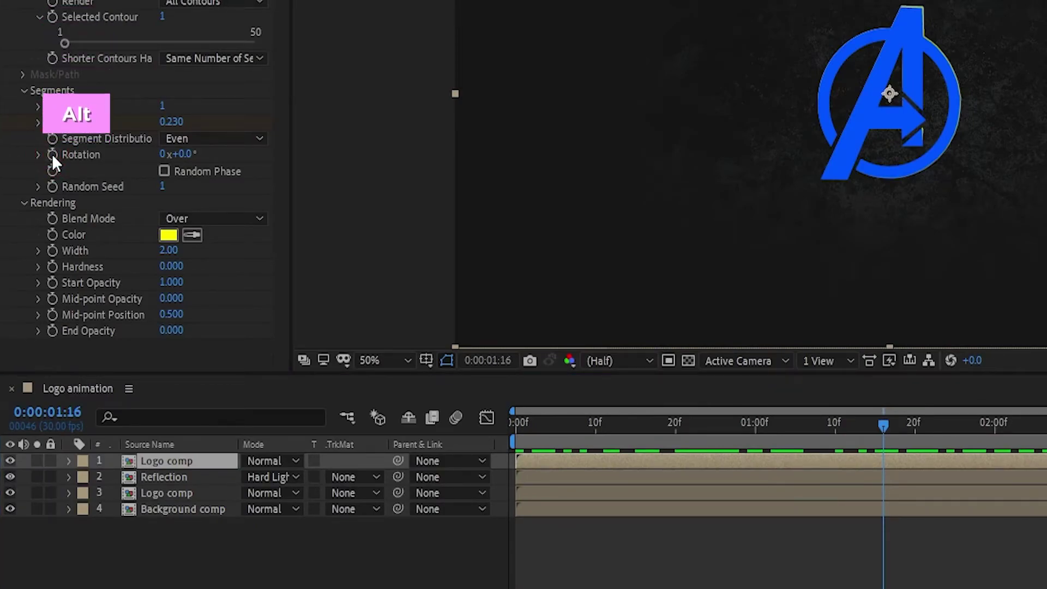
pyautogui.keyDown('alt'); pyautogui.click(52, 155); pyautogui.keyUp('alt')
pyautogui.click(640, 437)
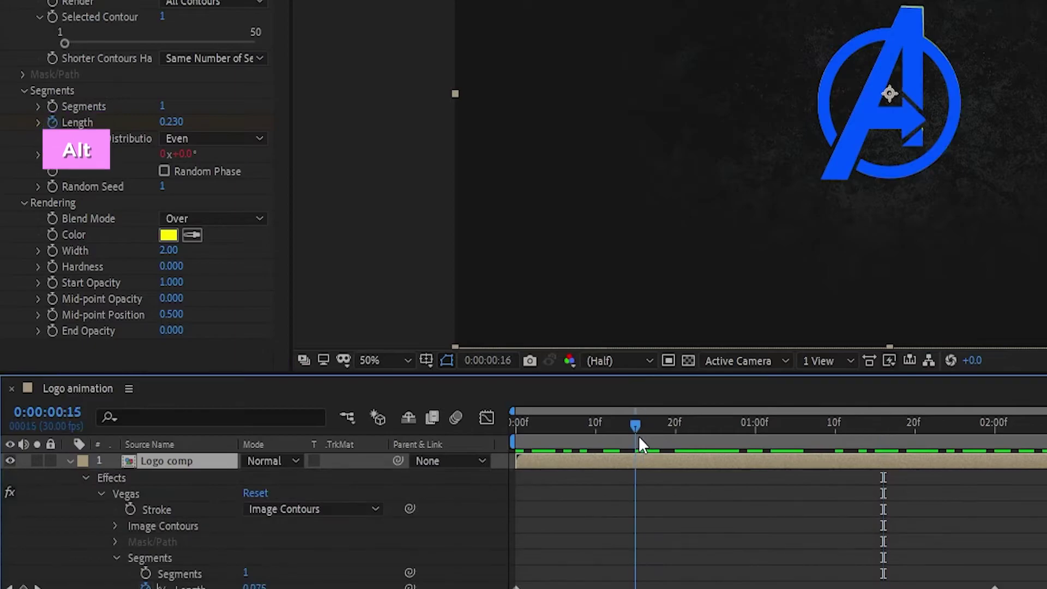
pyautogui.moveTo(639, 436); pyautogui.dragTo(652, 436)
pyautogui.scroll(-3, 673, 529)
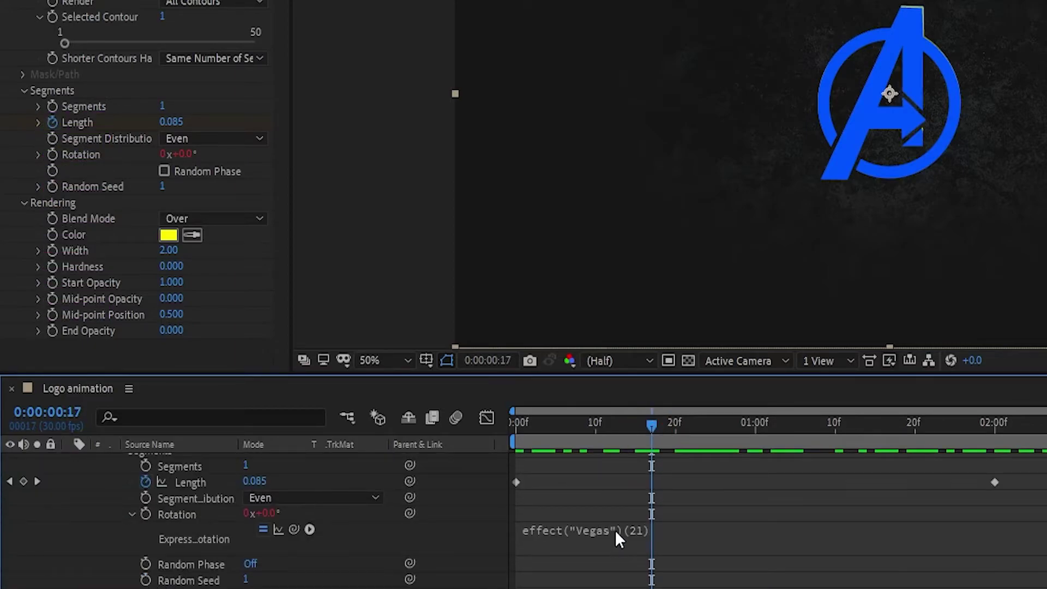
pyautogui.press('BackSpace')
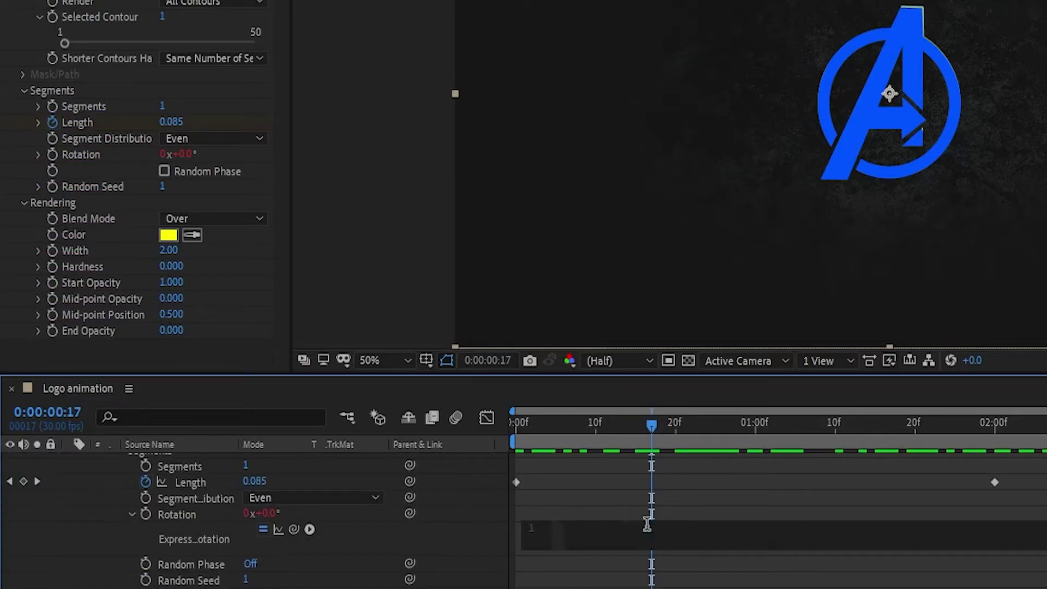
pyautogui.write('time')
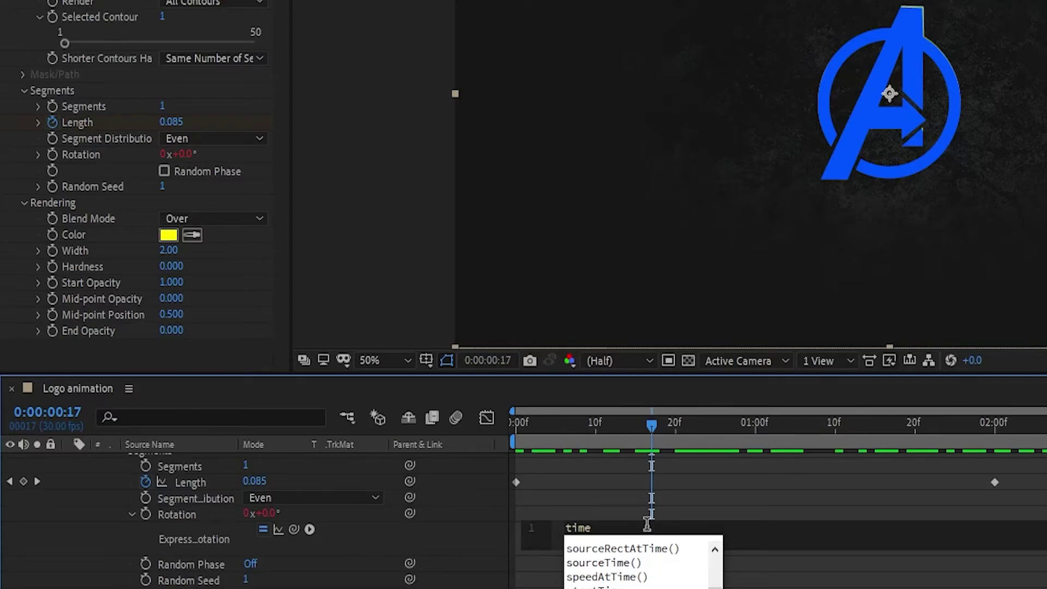
pyautogui.write('*')
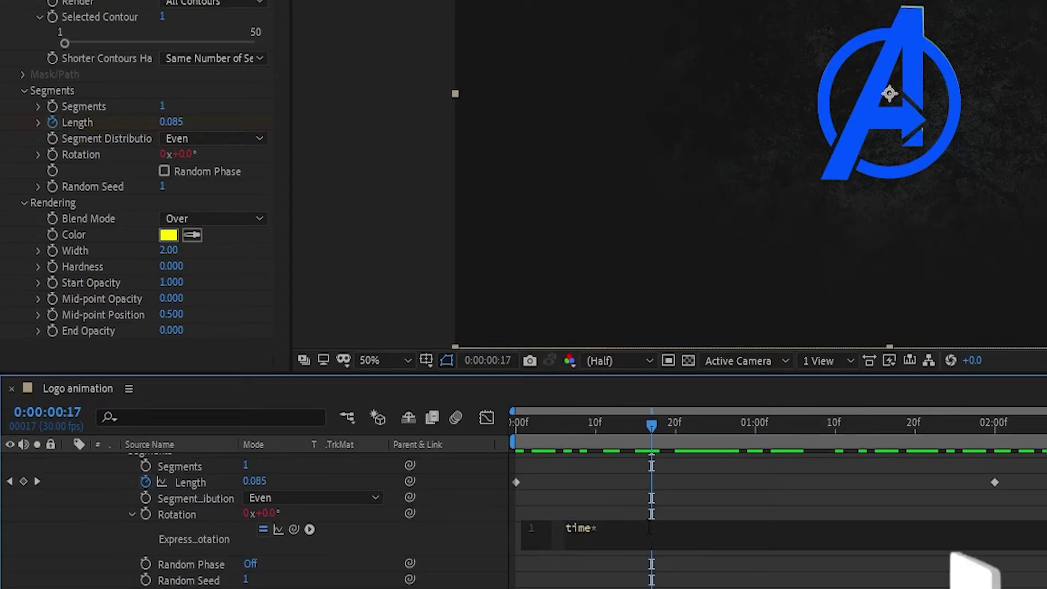
pyautogui.write('50')
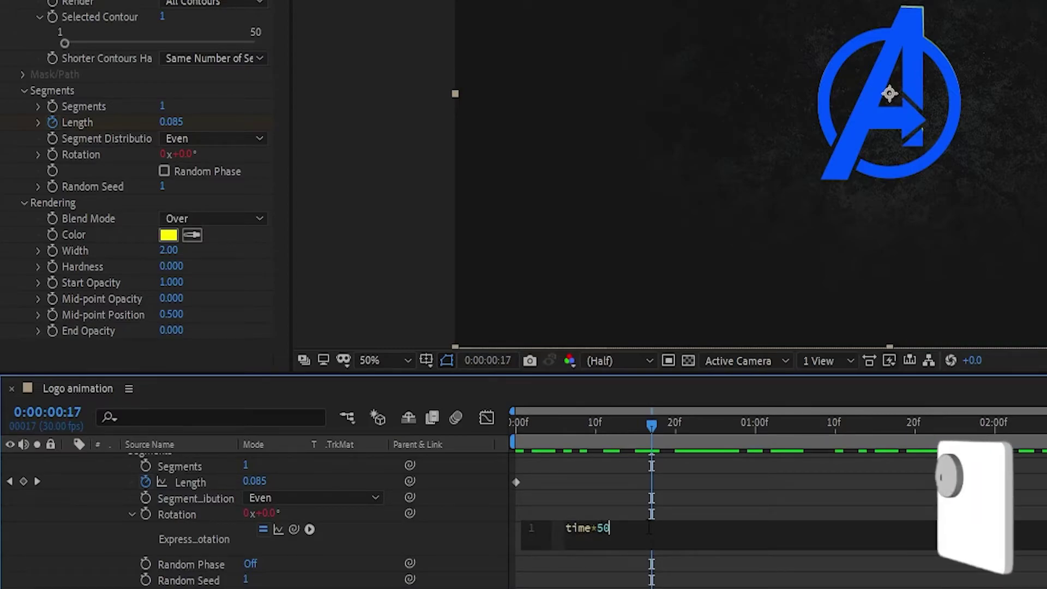
pyautogui.click(616, 483)
# Collapse the Logo comp layer's properties and return to the Vegas effect controls.
pyautogui.scroll(3, 74, 471)
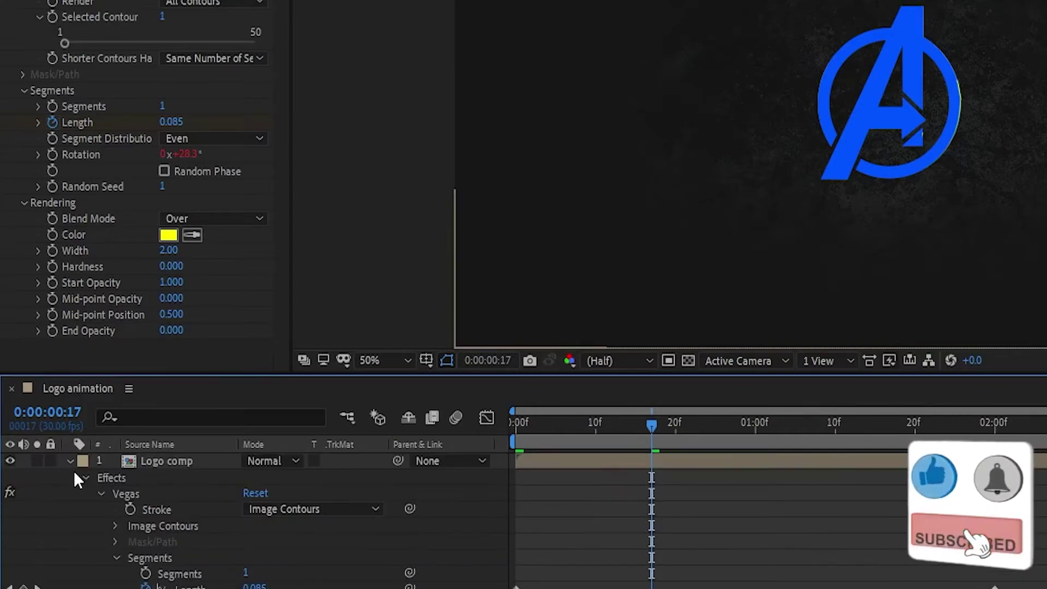
pyautogui.click(70, 461)
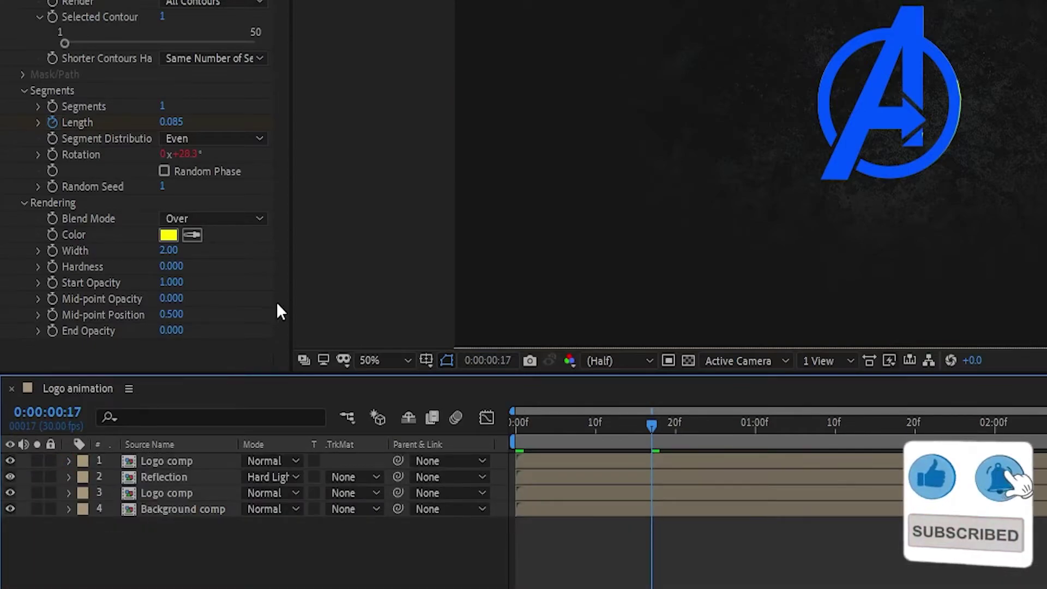
pyautogui.click(46, 202)
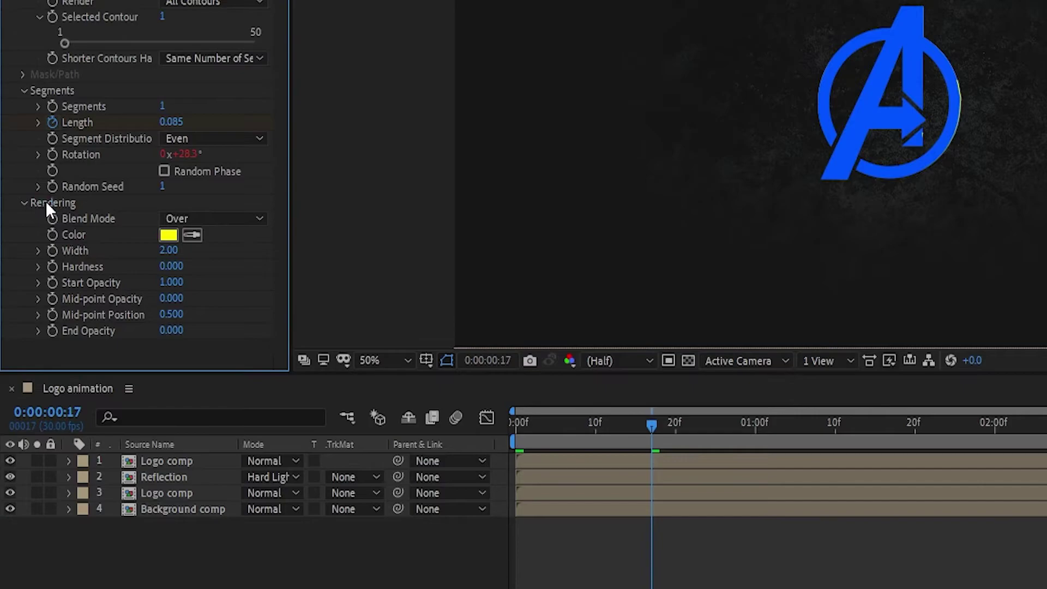
pyautogui.click(239, 219)
# Set the Vegas stroke to Transparent blending, light blue #98BAFF, and Width 1.
pyautogui.click(212, 238)
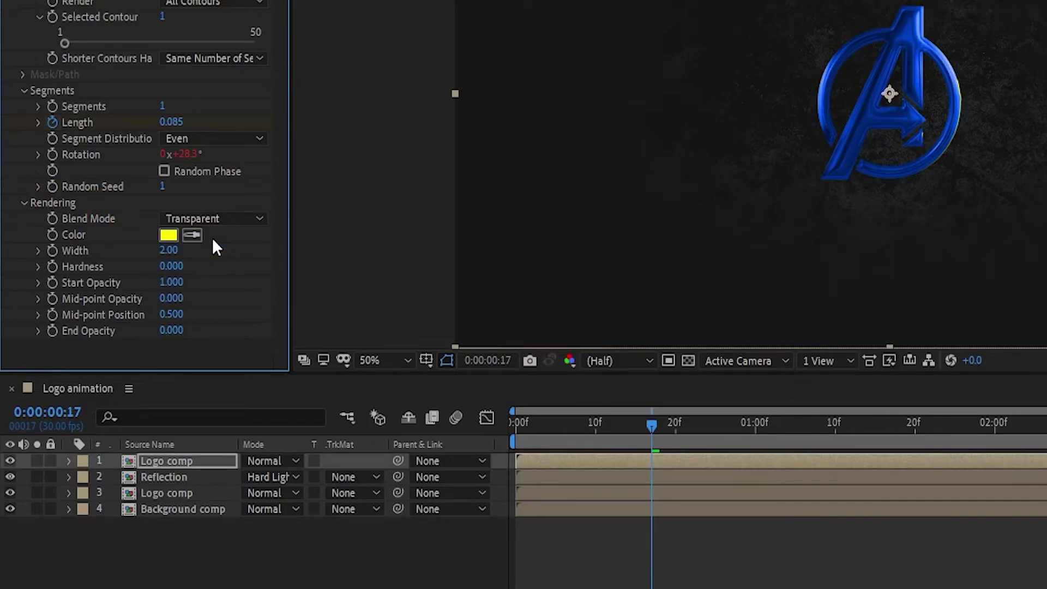
pyautogui.click(169, 236)
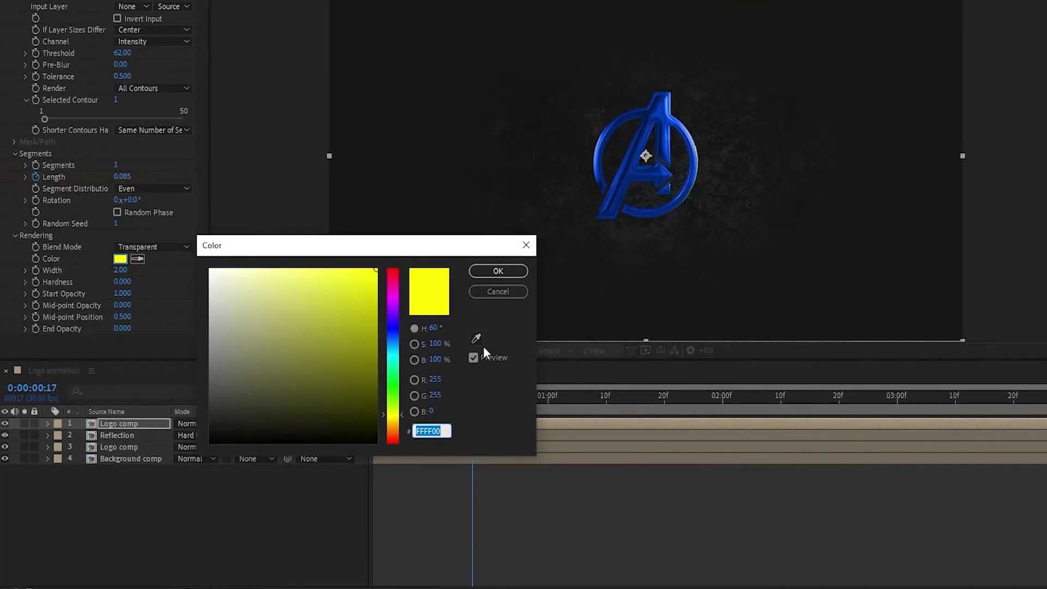
pyautogui.click(476, 339)
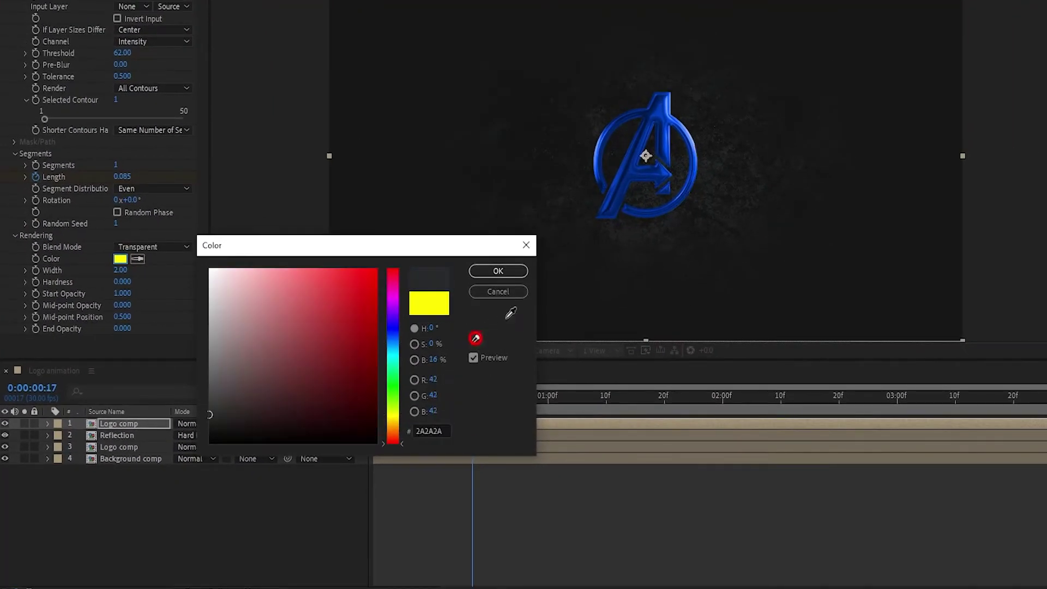
pyautogui.click(688, 194)
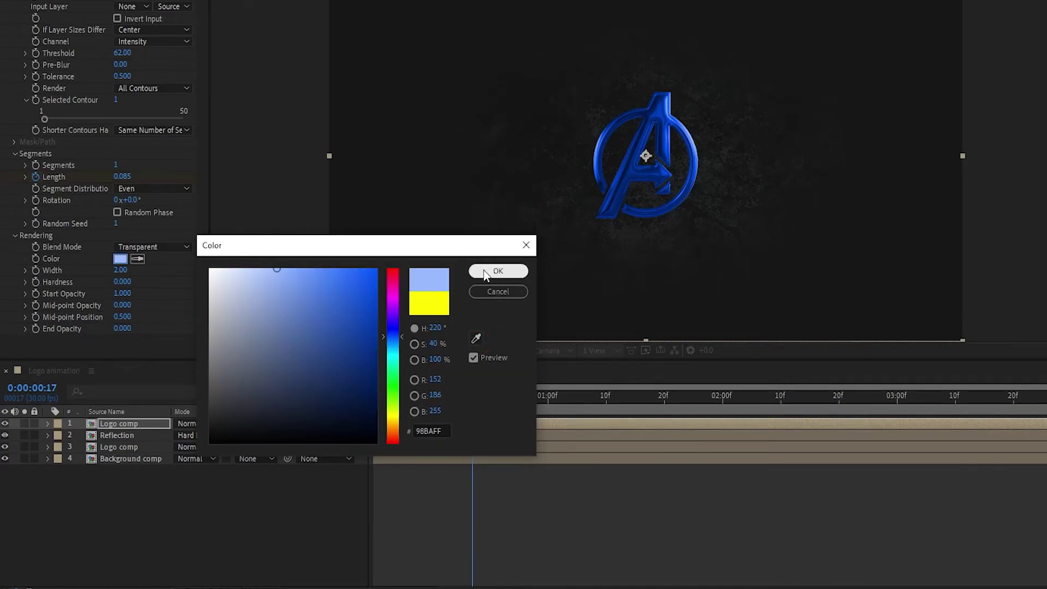
pyautogui.click(498, 271)
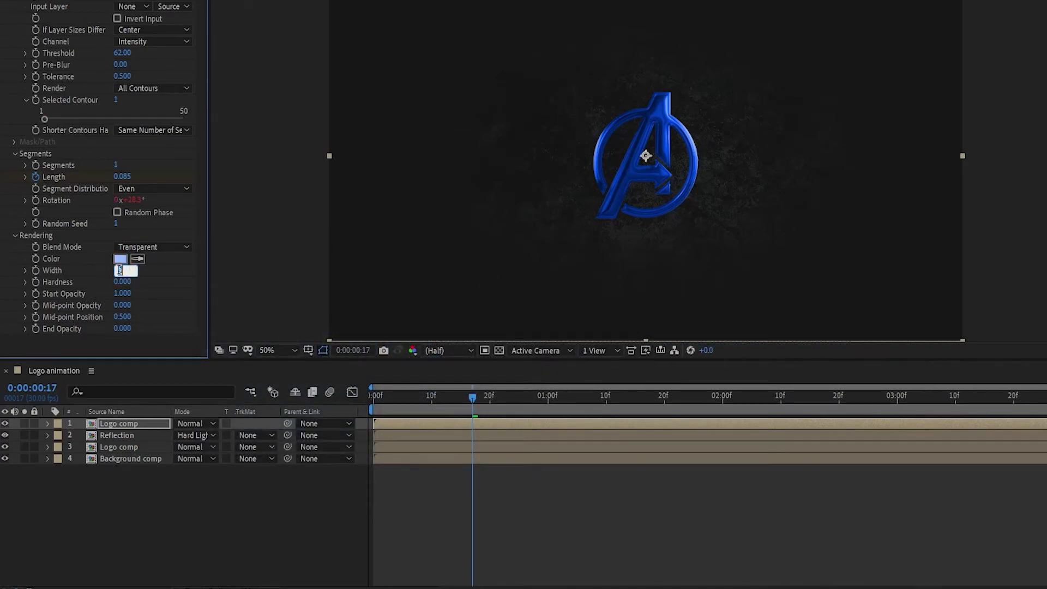
pyautogui.write('1')
pyautogui.click(124, 278)
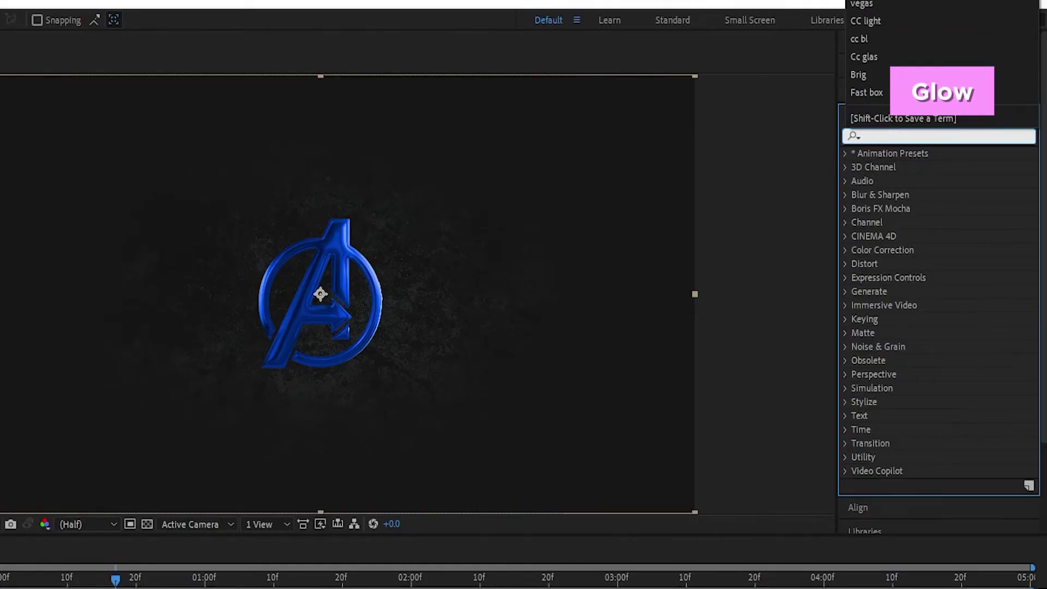
# Apply Glow to the top Logo comp with Glow Threshold 70% and Glow Radius 15.
pyautogui.write('Glow')
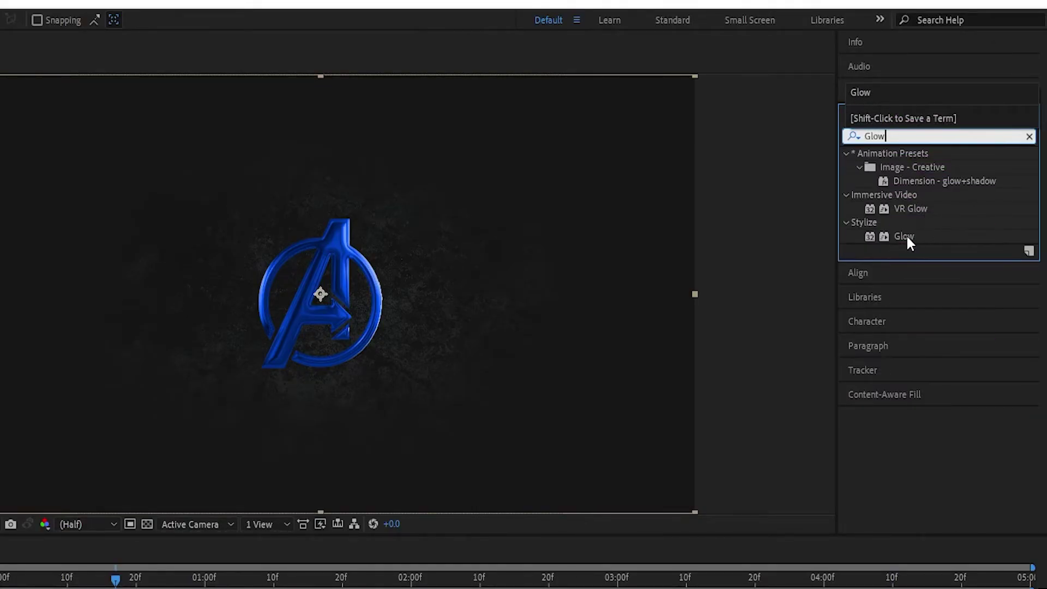
pyautogui.moveTo(906, 236); pyautogui.dragTo(791, 268)
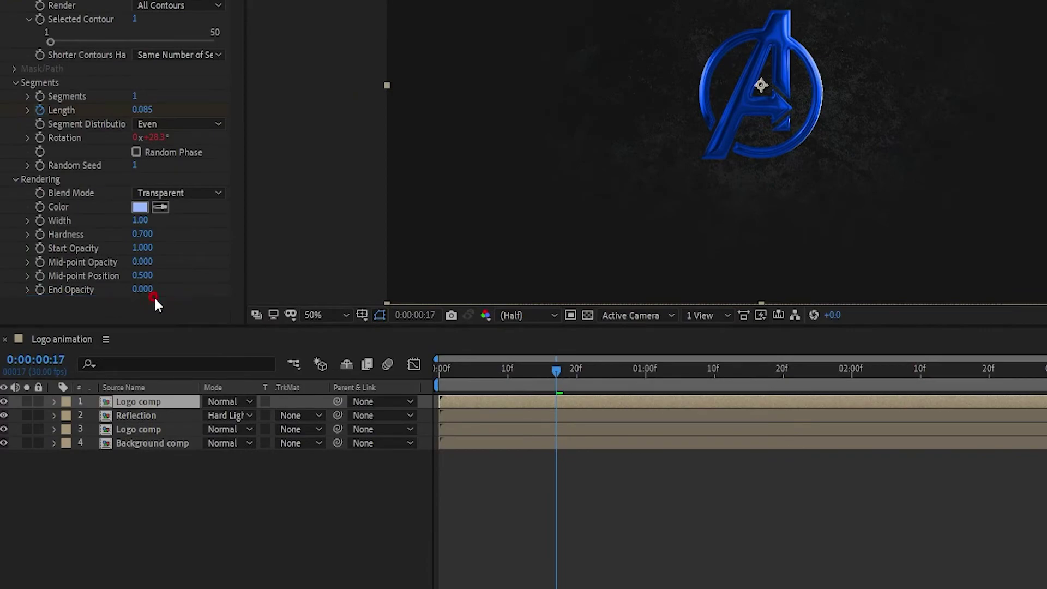
pyautogui.moveTo(154, 296); pyautogui.dragTo(154, 296)
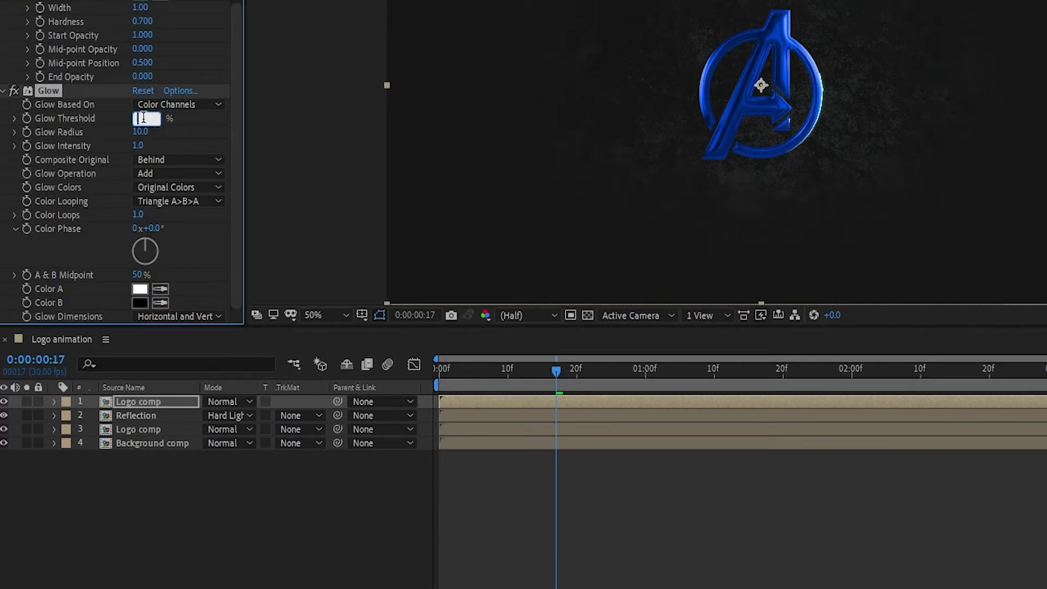
pyautogui.click(178, 138)
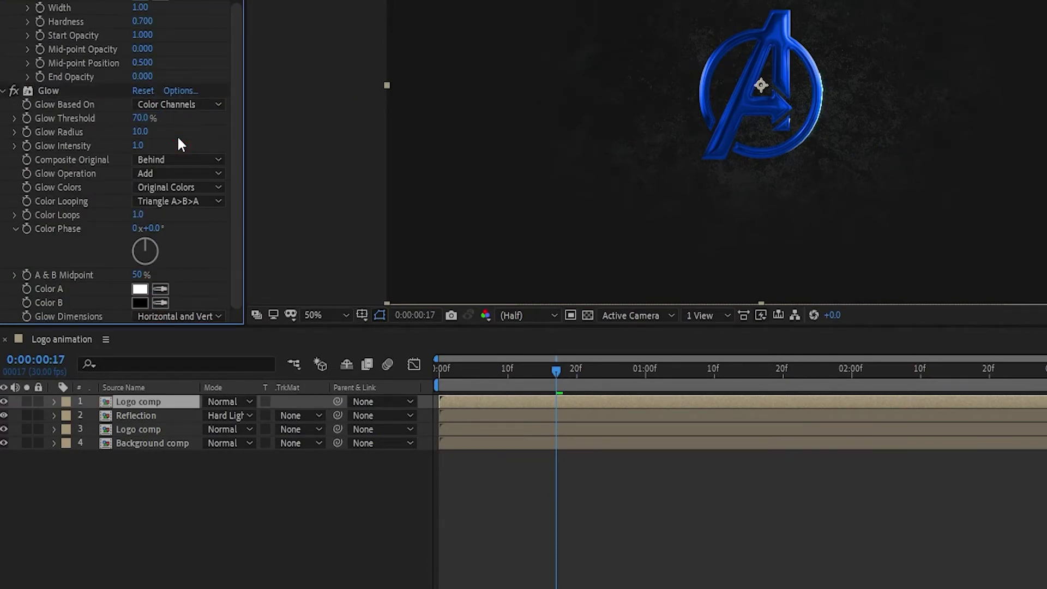
pyautogui.write('15')
pyautogui.press('Return')
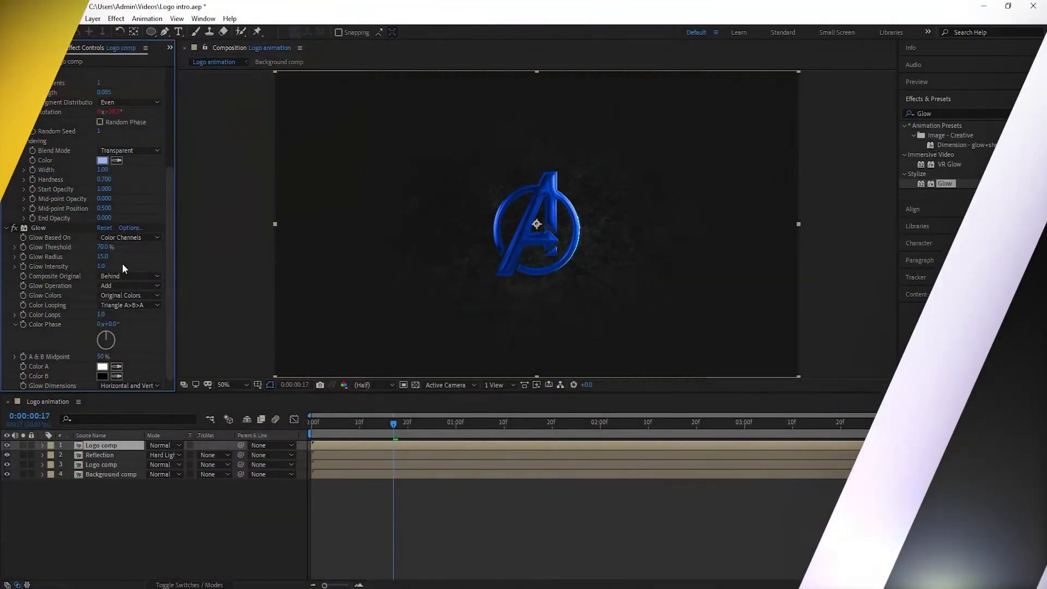
# Bring the Particles (1) clip into the composition.
pyautogui.scroll(5, 539, 269)
pyautogui.scroll(-3, 715, 280)
pyautogui.scroll(-2, 715, 280)
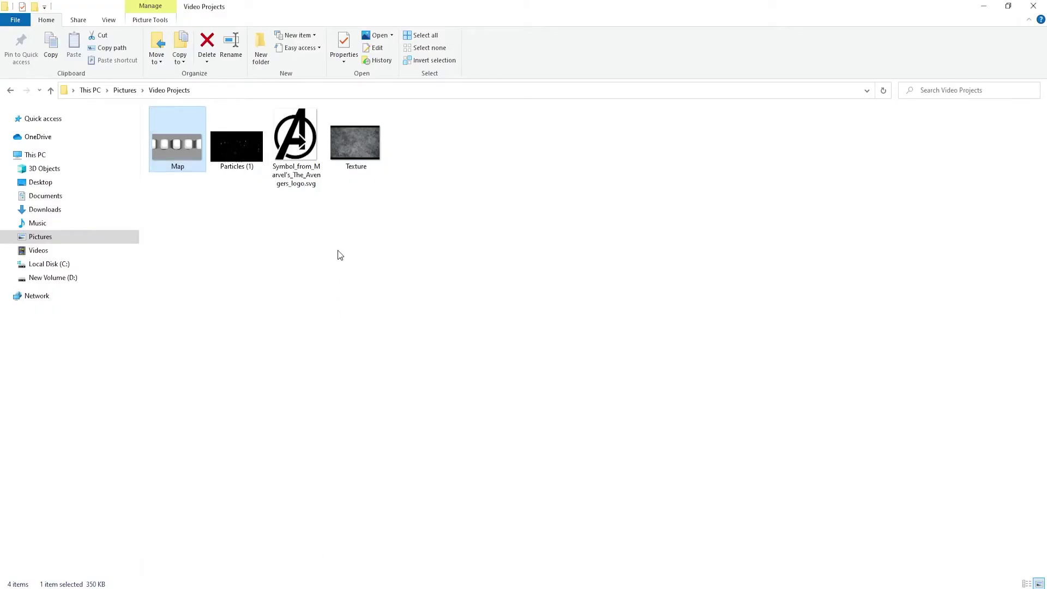
pyautogui.moveTo(245, 149); pyautogui.dragTo(108, 447)
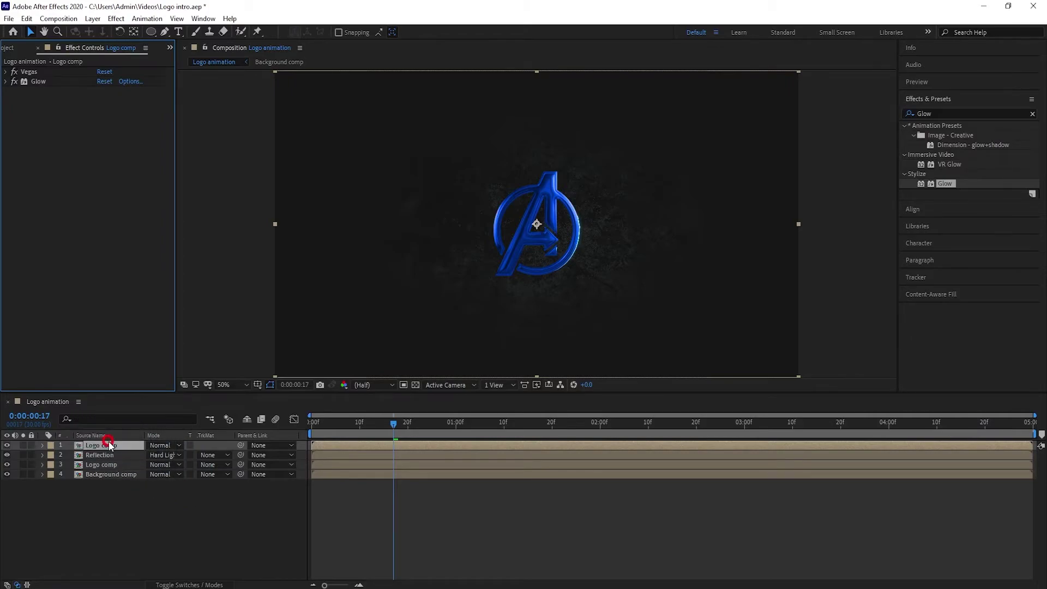
# Apply 4-Color Gradient to the Particles (1).mov layer and set the layer's mode to Add.
pyautogui.doubleClick(935, 114)
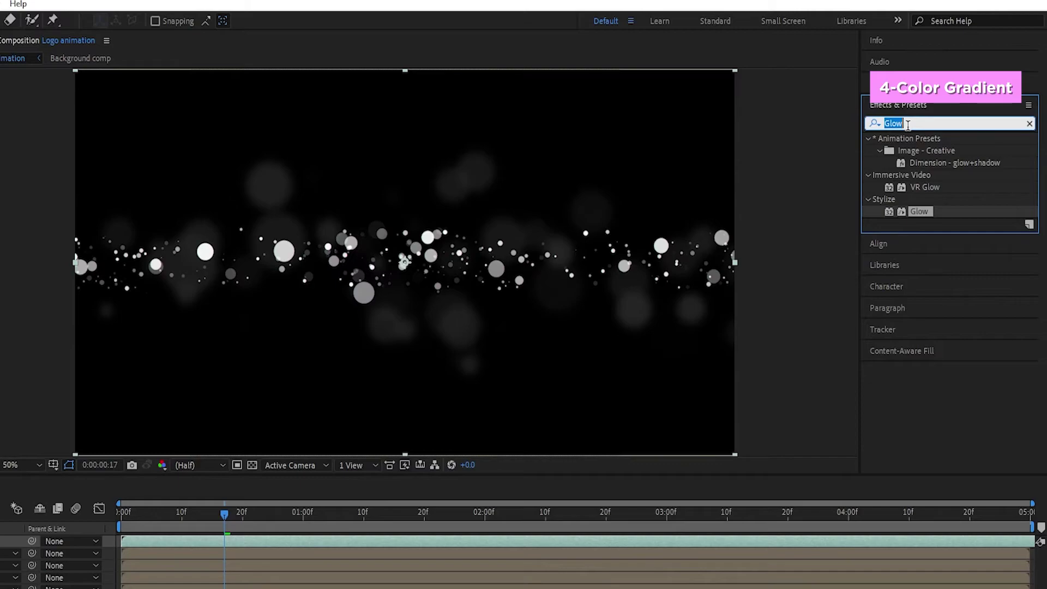
pyautogui.write('4-')
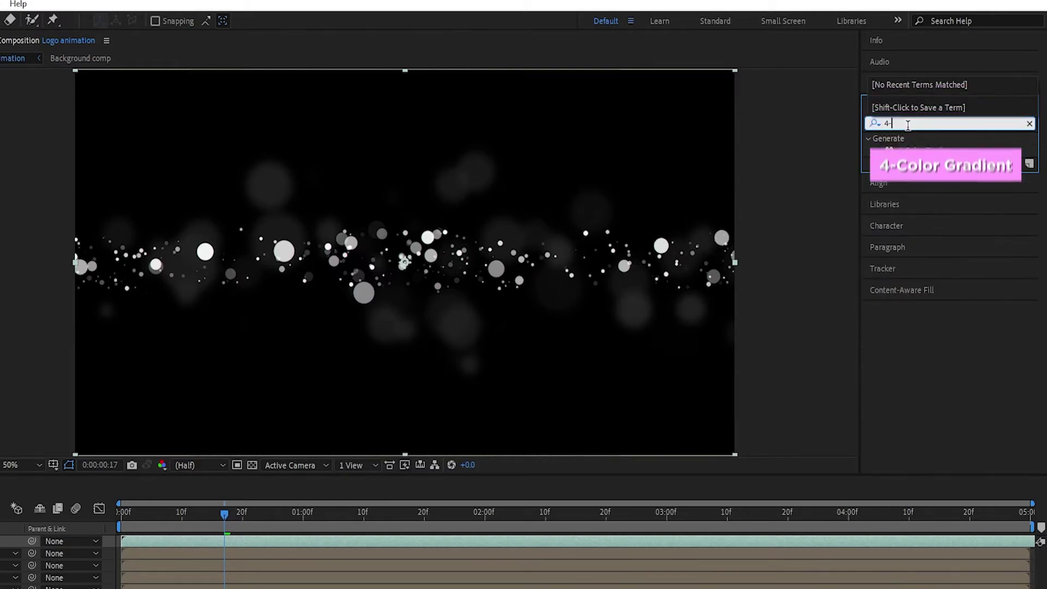
pyautogui.moveTo(949, 154); pyautogui.dragTo(0, 541)
pyautogui.moveTo(157, 419); pyautogui.dragTo(157, 419)
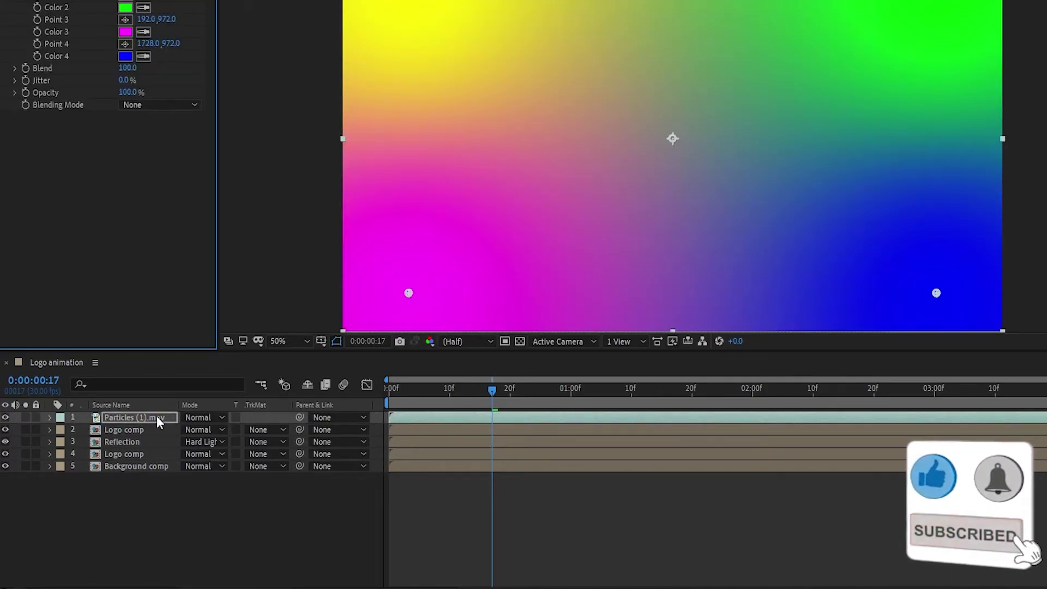
pyautogui.click(201, 417)
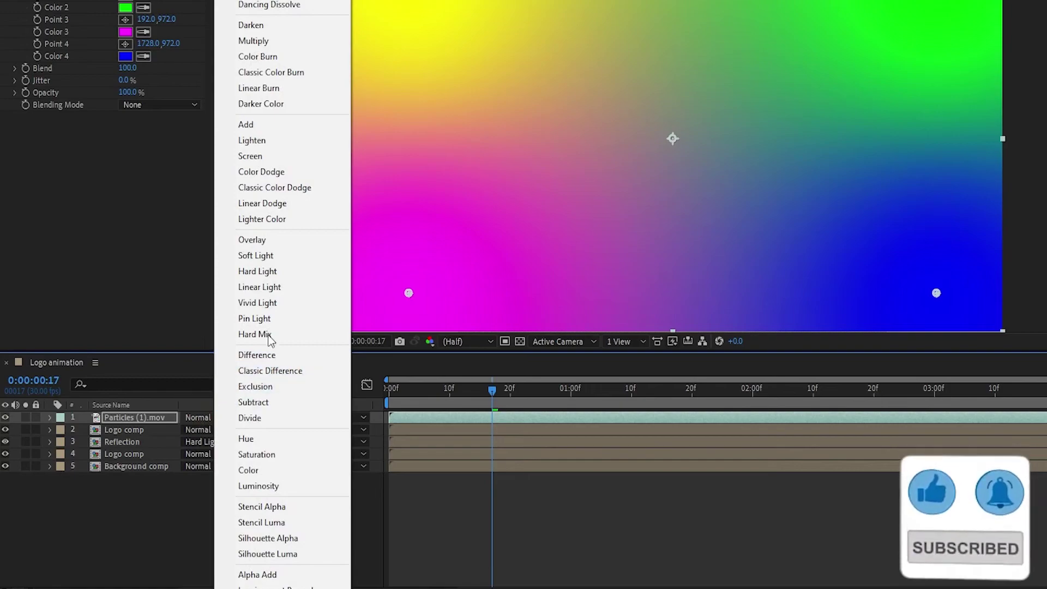
pyautogui.click(260, 125)
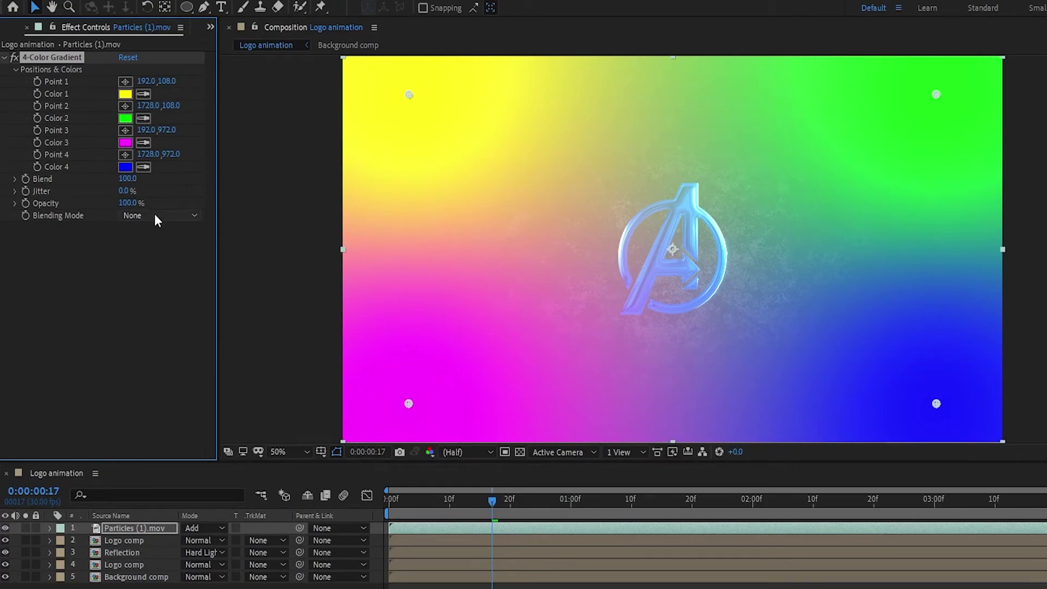
# Set the gradient's Blending Mode to Color and eyedrop blue, dark blue and magenta colours from the viewer.
pyautogui.click(155, 216)
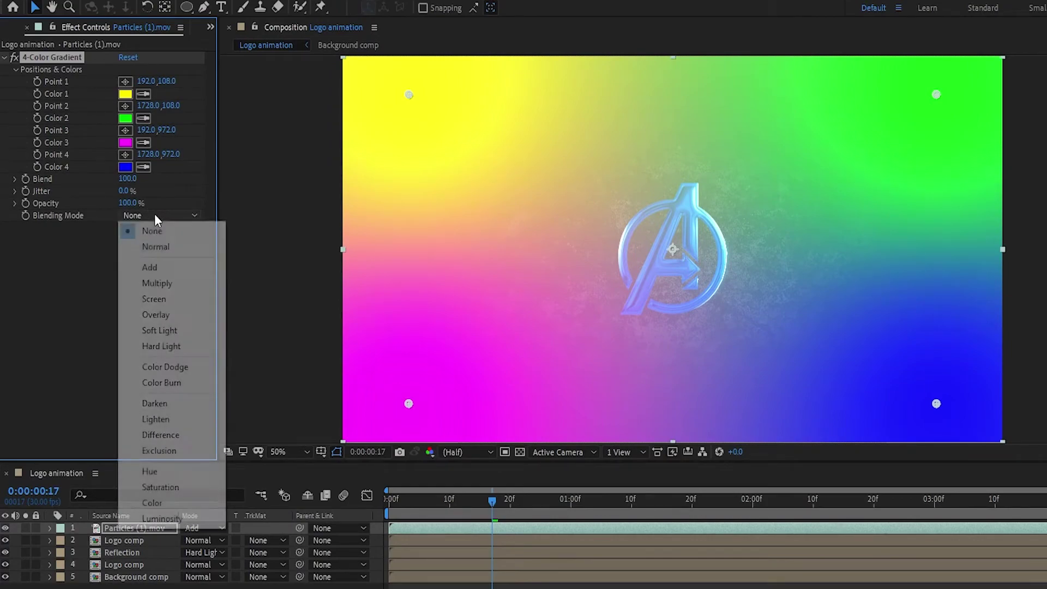
pyautogui.click(159, 502)
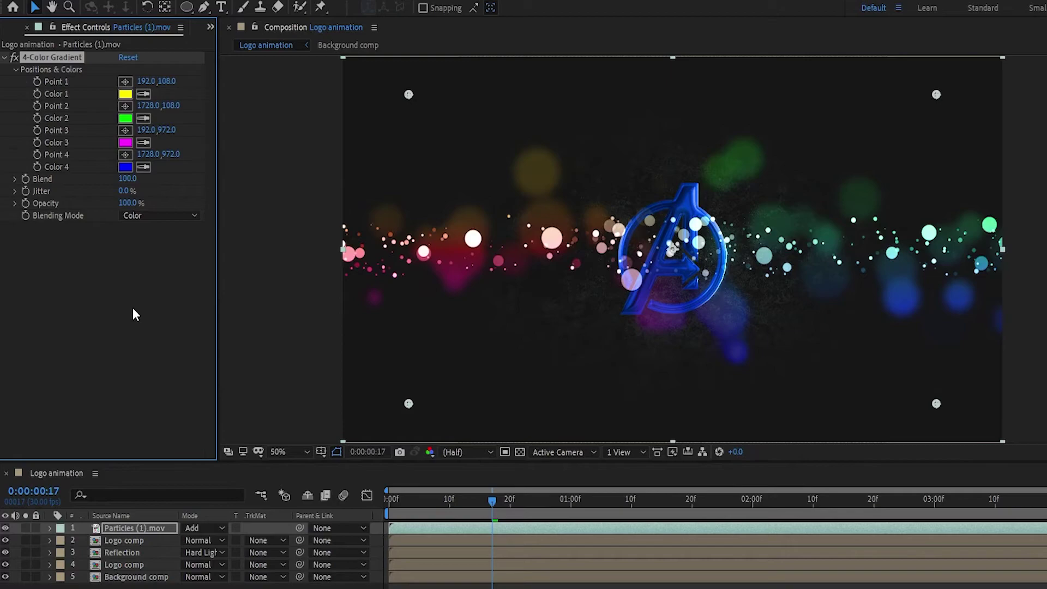
pyautogui.click(125, 94)
pyautogui.click(494, 437)
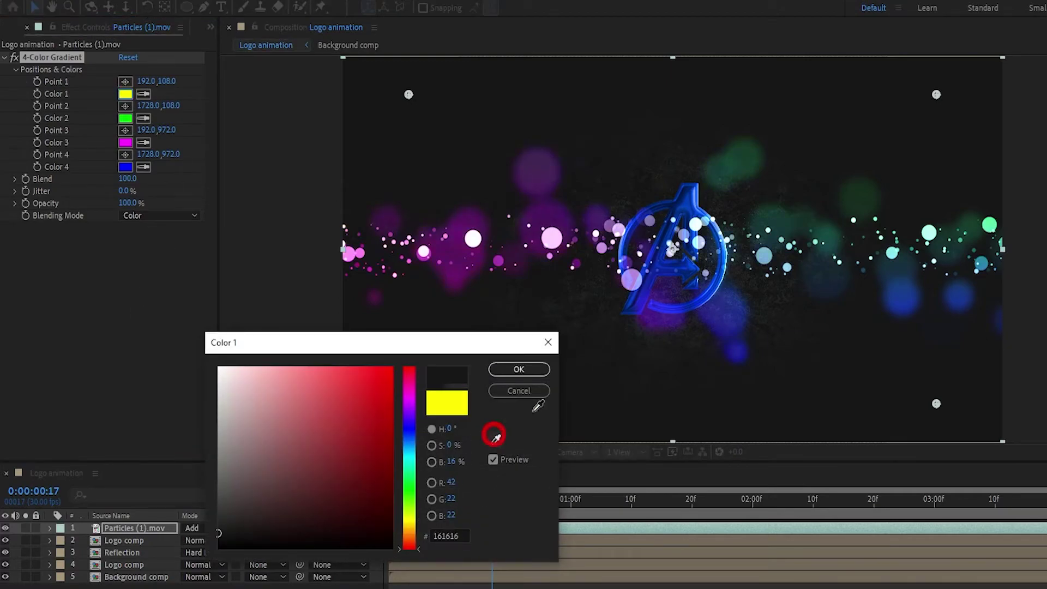
pyautogui.click(519, 369)
pyautogui.click(125, 118)
pyautogui.click(495, 439)
pyautogui.click(637, 300)
pyautogui.click(522, 373)
pyautogui.click(125, 142)
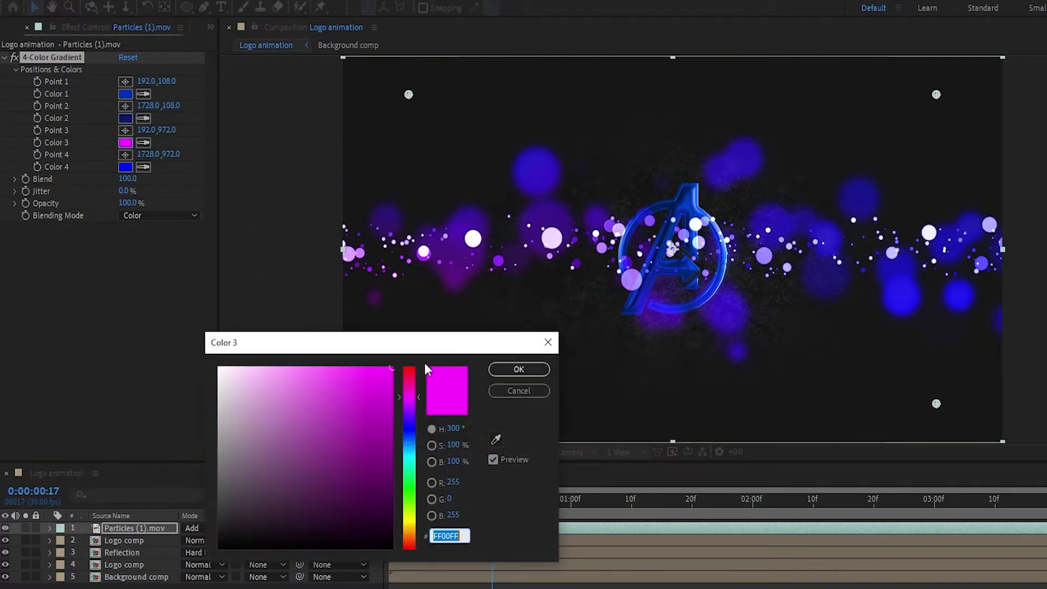
pyautogui.click(524, 369)
pyautogui.moveTo(509, 506); pyautogui.dragTo(484, 540)
# Add a new adjustment layer on top and apply Camera Lens Blur to it.
pyautogui.rightClick(159, 588)
pyautogui.moveTo(192, 374)
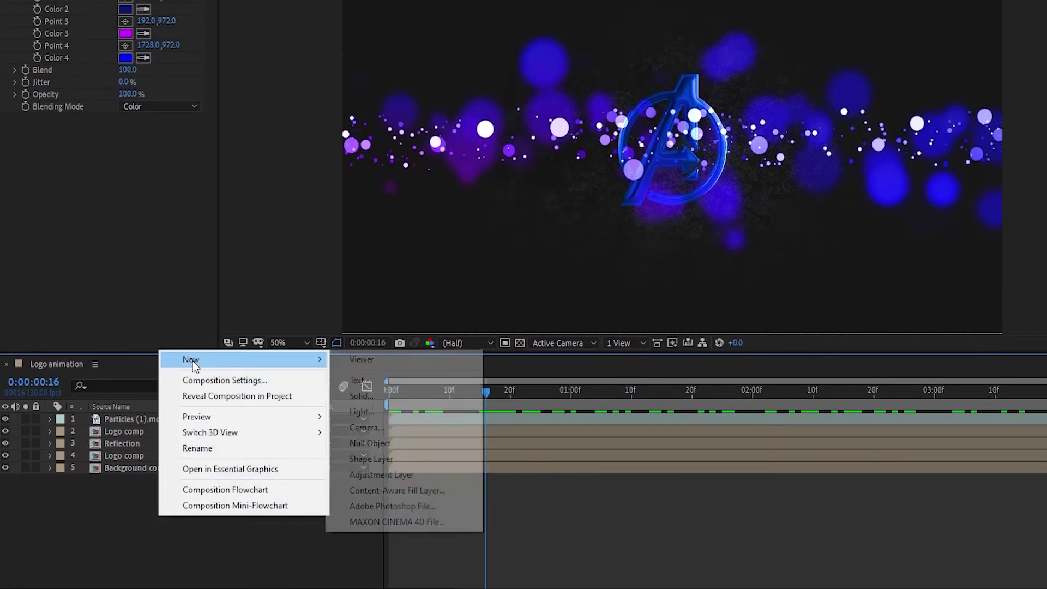
pyautogui.click(394, 475)
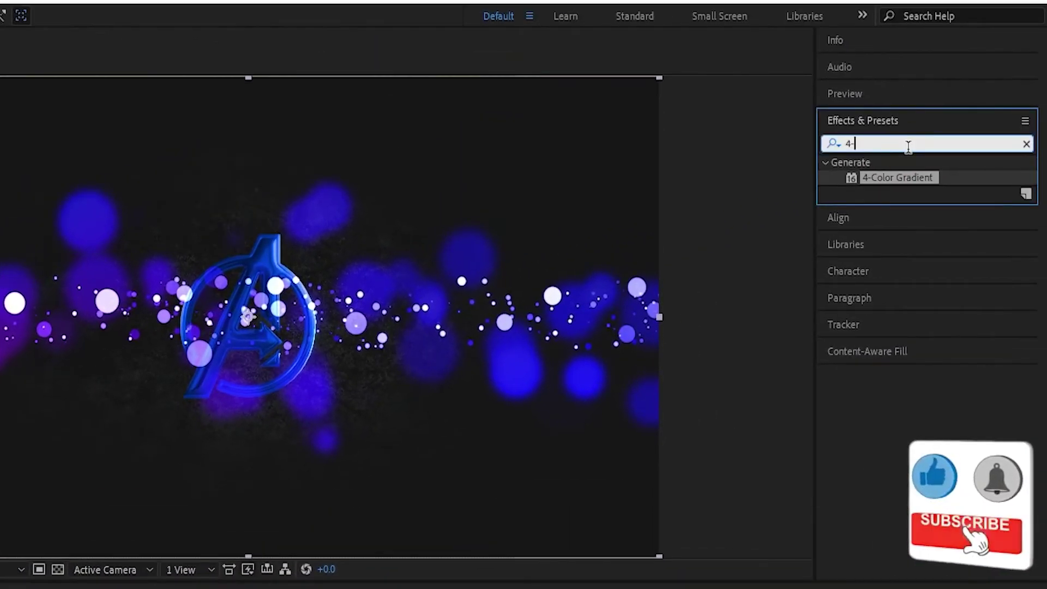
pyautogui.doubleClick(909, 145)
pyautogui.write('Camera')
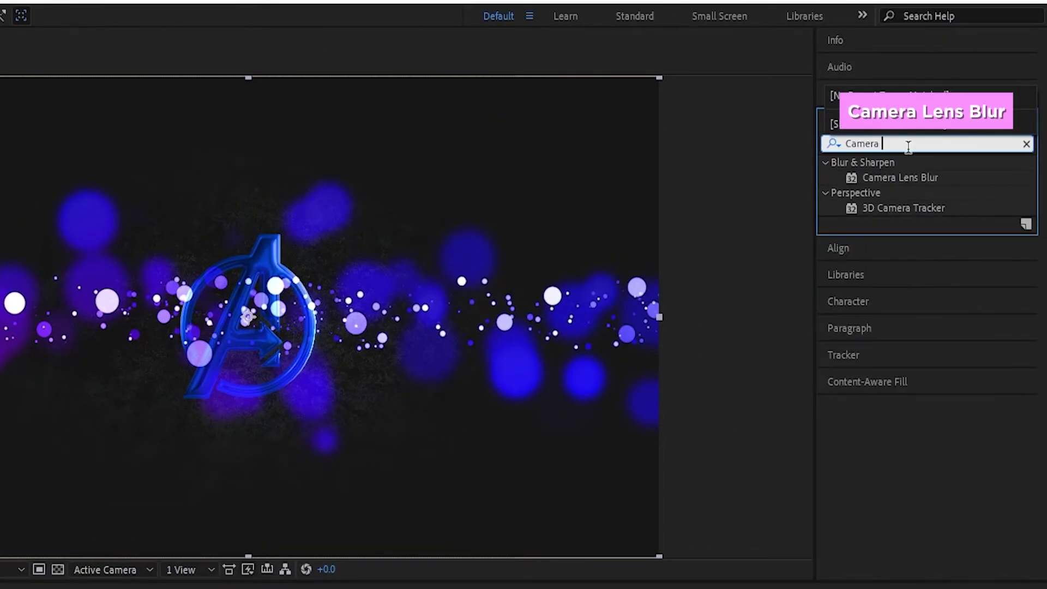
pyautogui.moveTo(900, 177); pyautogui.dragTo(188, 378)
# Keyframe Blur Radius 0 at 2:00 and 50 at 0:00, and enable Repeat Edge Pixels.
pyautogui.moveTo(766, 347); pyautogui.dragTo(946, 343)
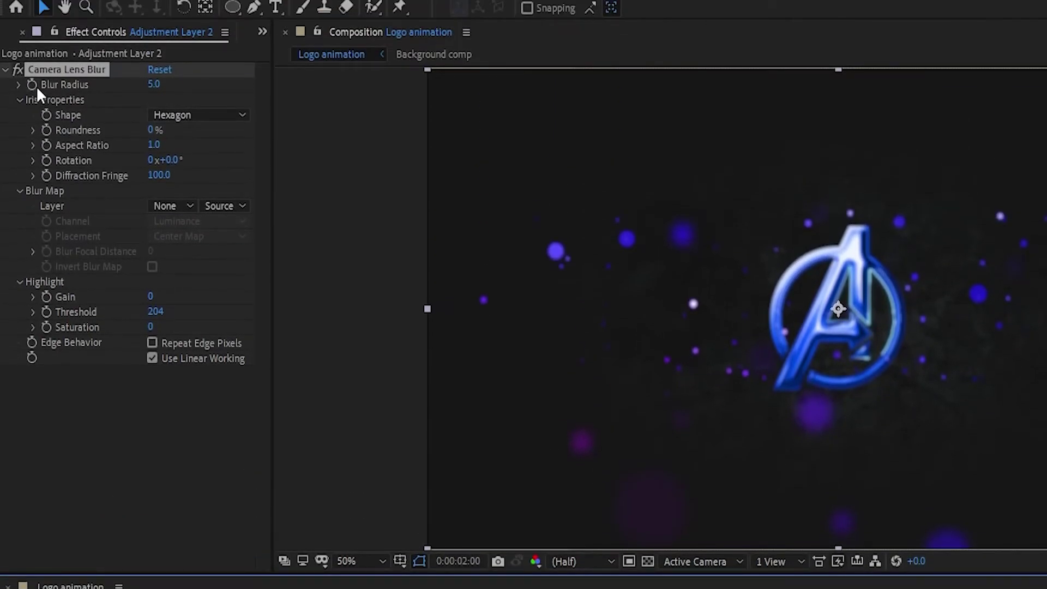
pyautogui.moveTo(153, 84); pyautogui.dragTo(193, 90)
pyautogui.click(30, 87)
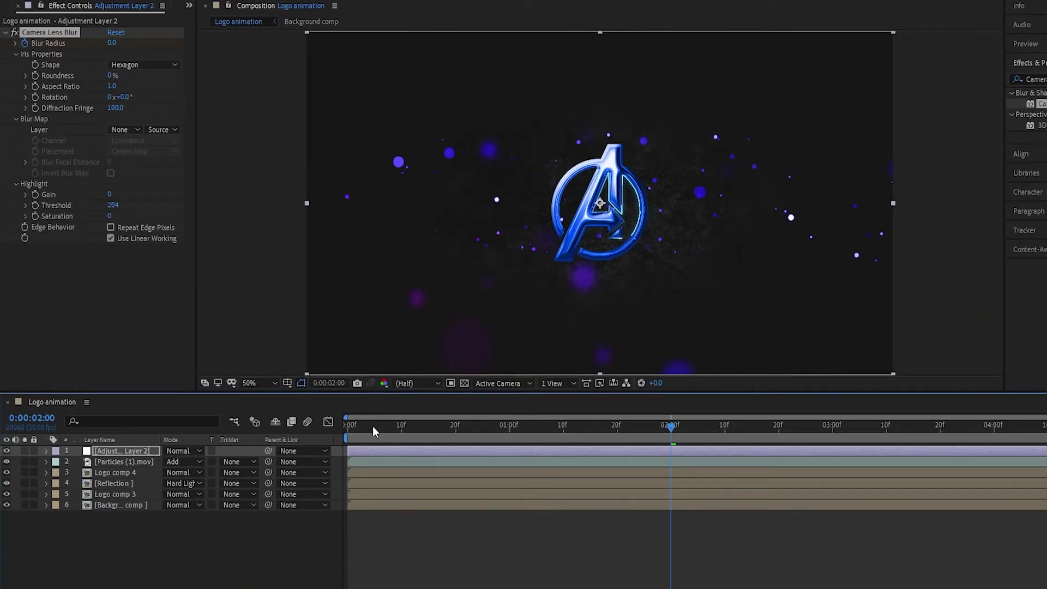
pyautogui.moveTo(372, 426); pyautogui.dragTo(327, 425)
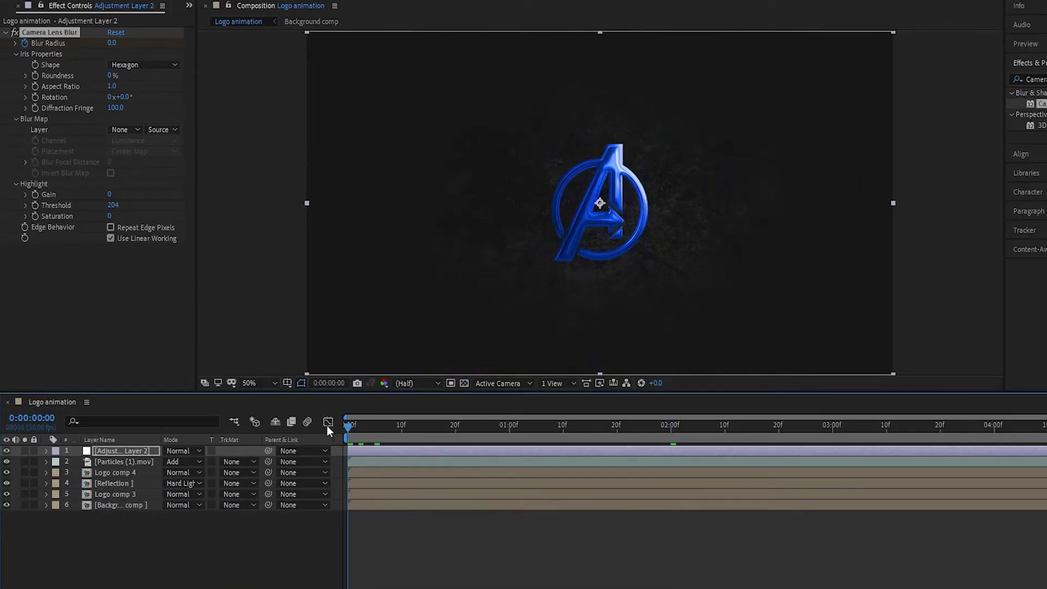
pyautogui.click(112, 43)
pyautogui.write('5')
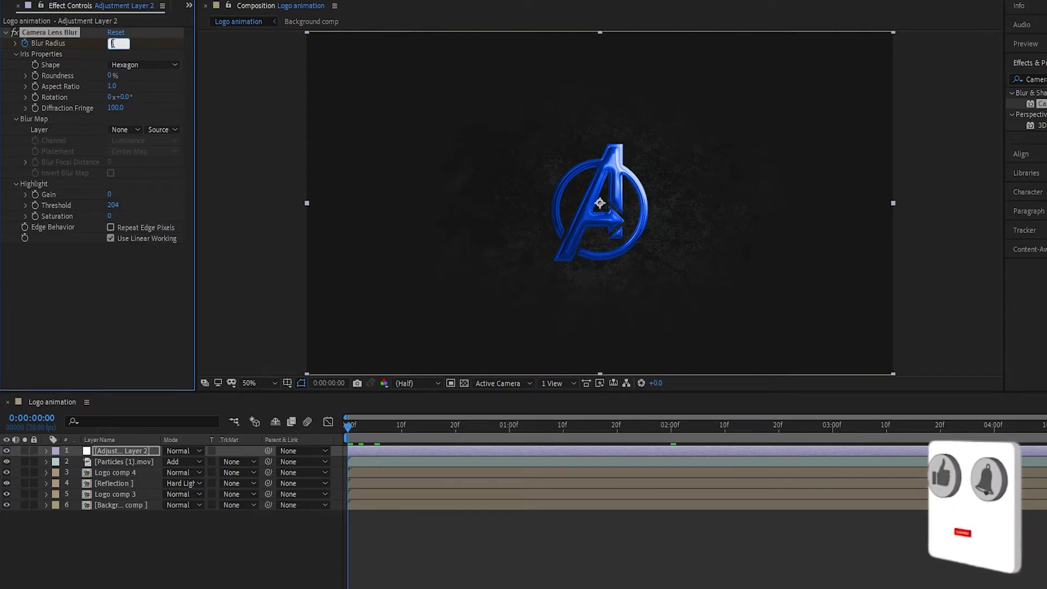
pyautogui.write('0')
pyautogui.click(143, 43)
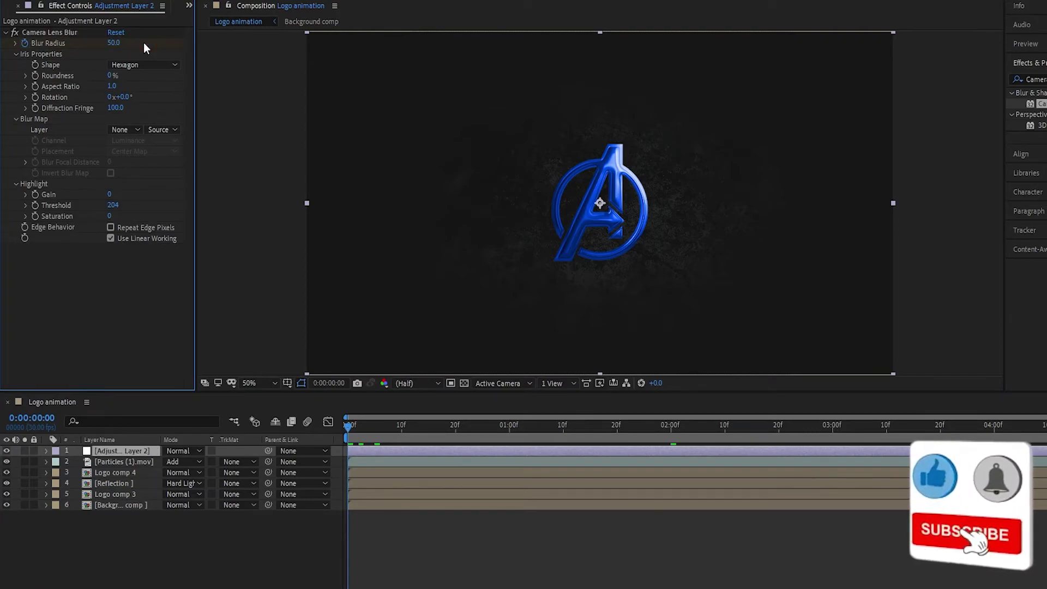
pyautogui.click(112, 228)
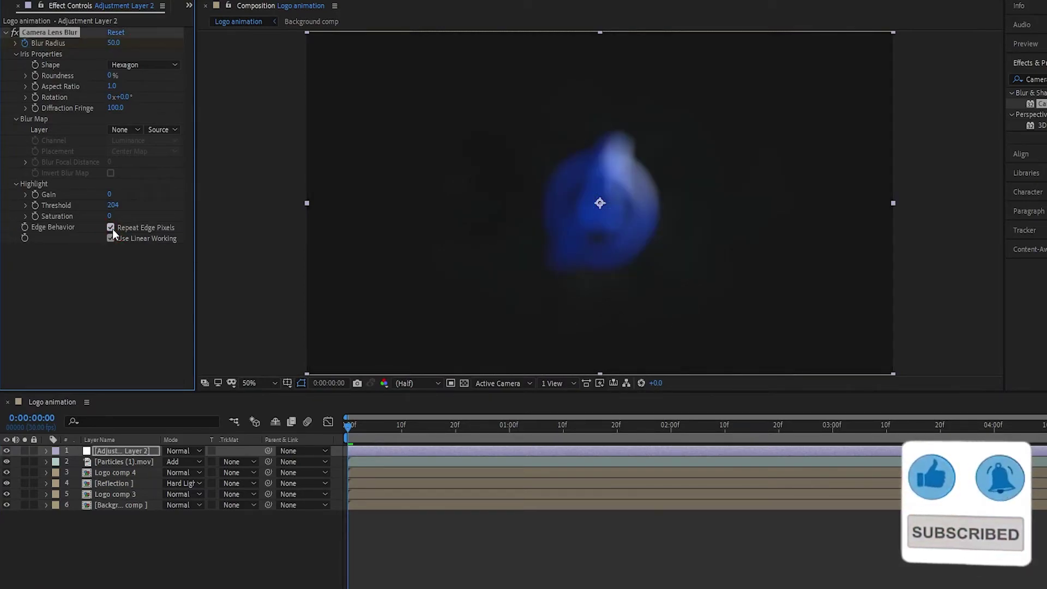
pyautogui.click(15, 33)
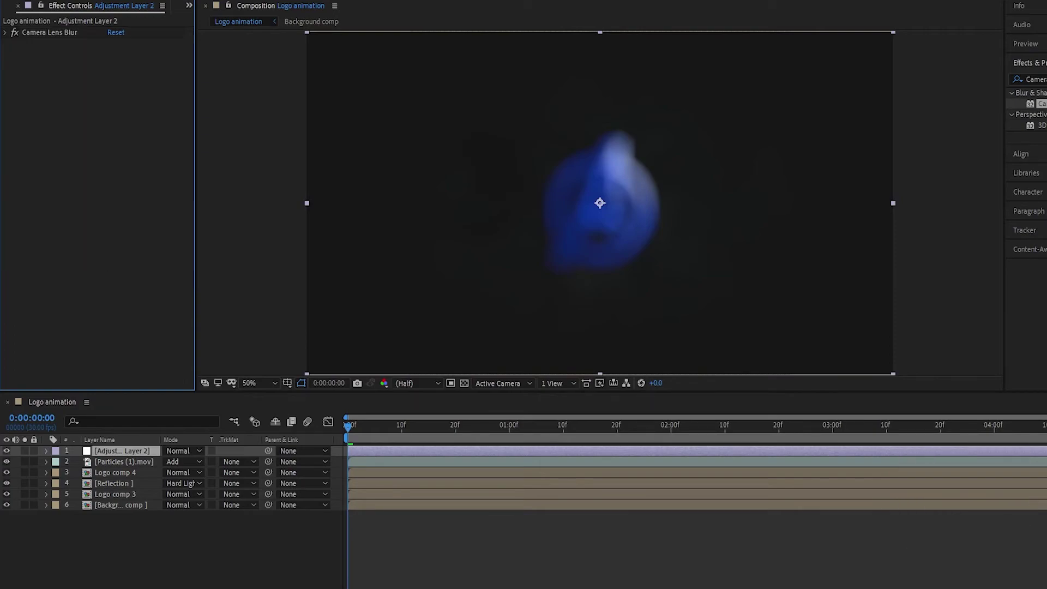
# Apply Optics Compensation, keyframe Field Of View 0 at 2:00 and 180 at 0:00, with Reverse Lens Distortion on.
pyautogui.doubleClick(1037, 79)
pyautogui.write('O')
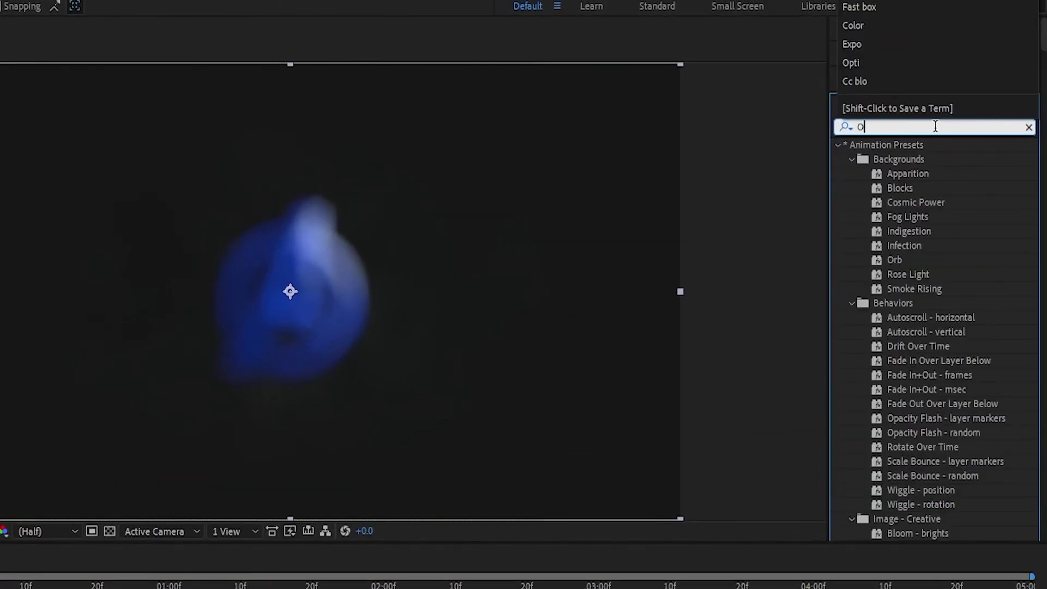
pyautogui.write('pti')
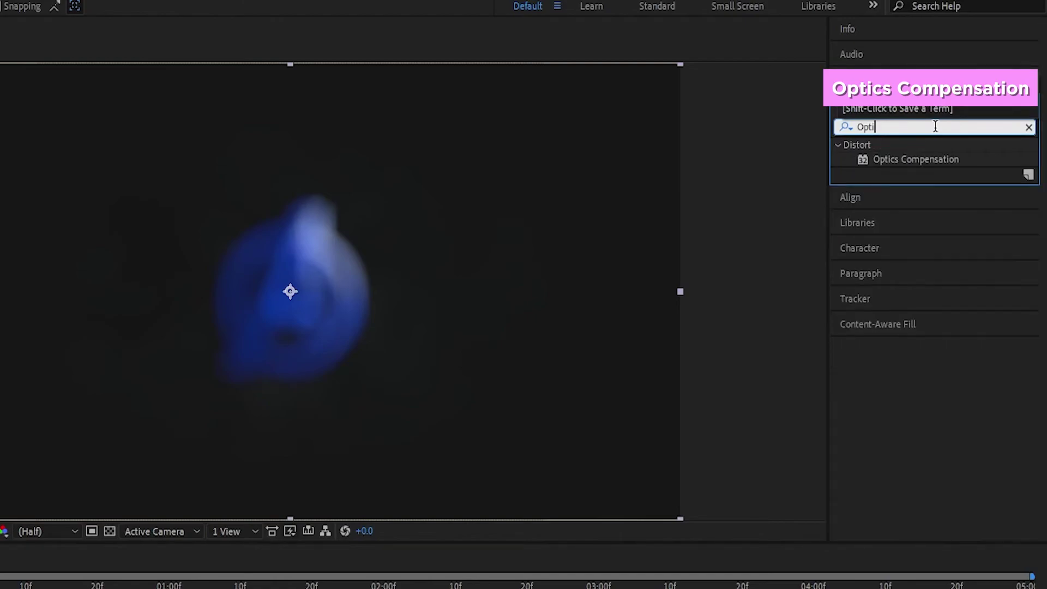
pyautogui.moveTo(937, 162); pyautogui.dragTo(199, 405)
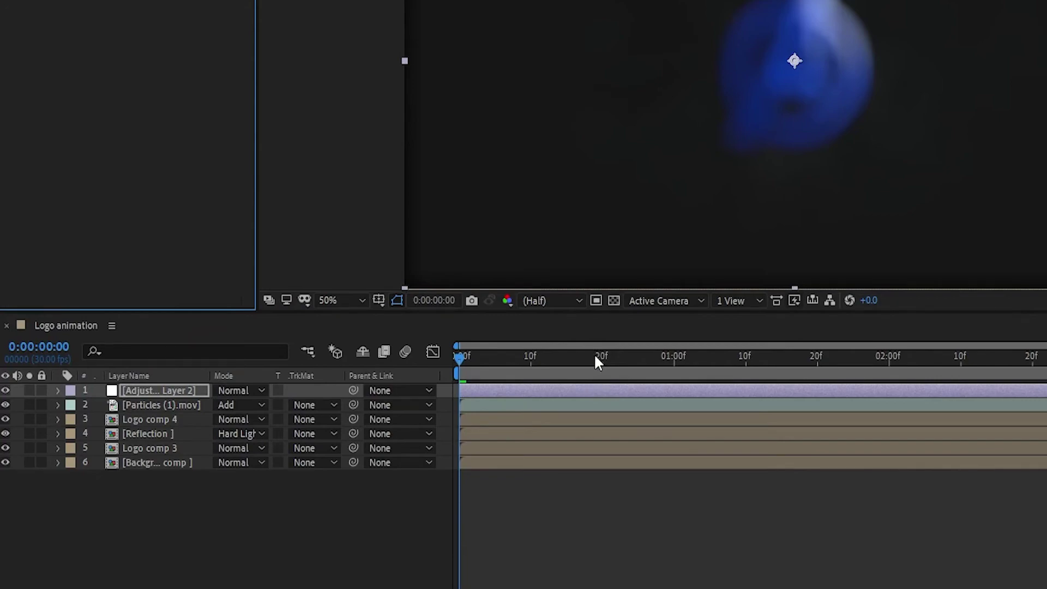
pyautogui.moveTo(596, 355); pyautogui.dragTo(896, 371)
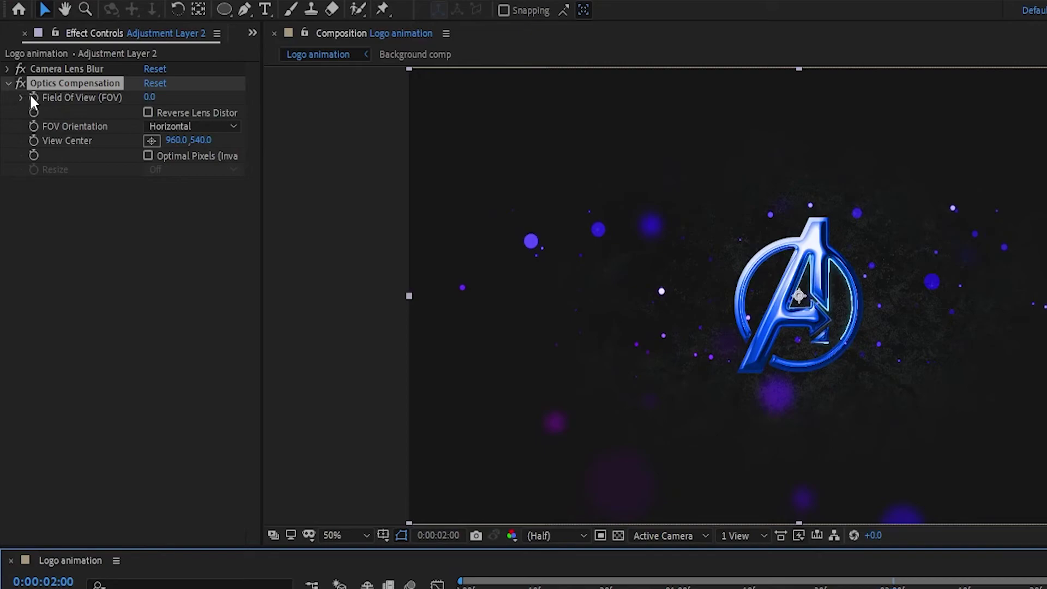
pyautogui.click(34, 98)
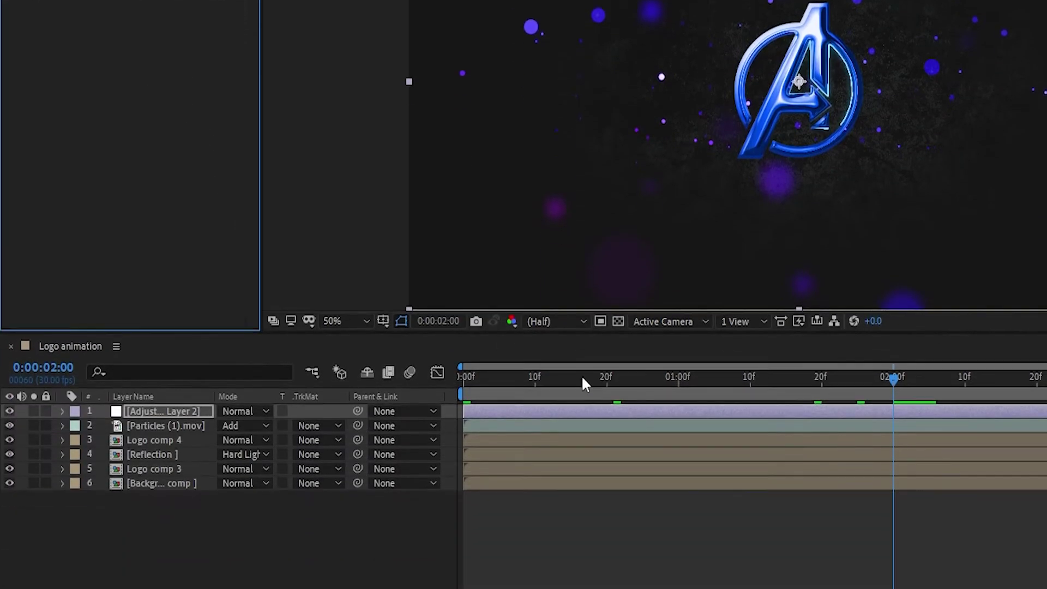
pyautogui.moveTo(479, 587); pyautogui.dragTo(463, 586)
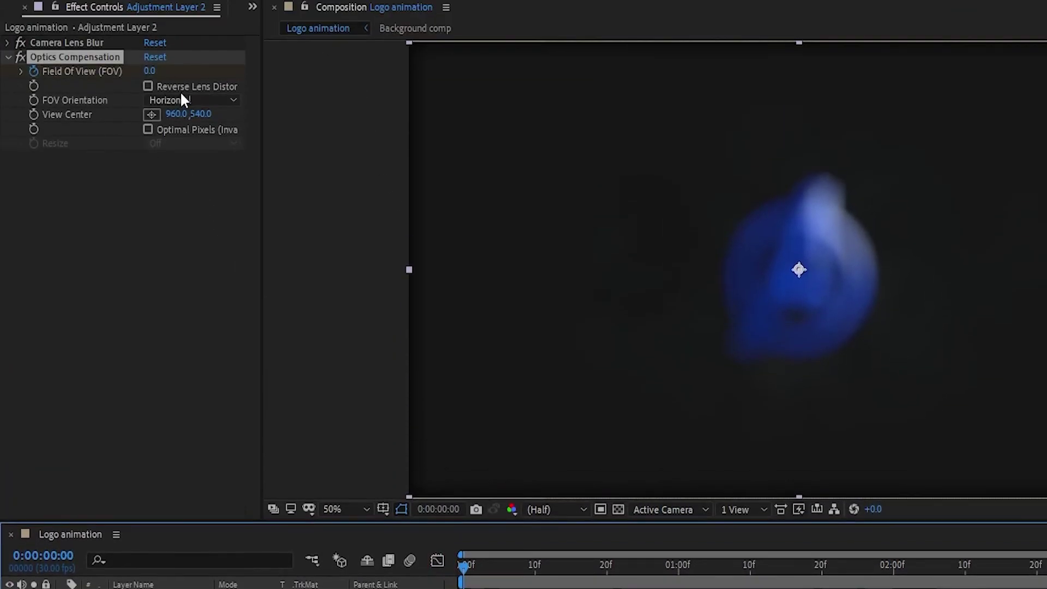
pyautogui.click(151, 71)
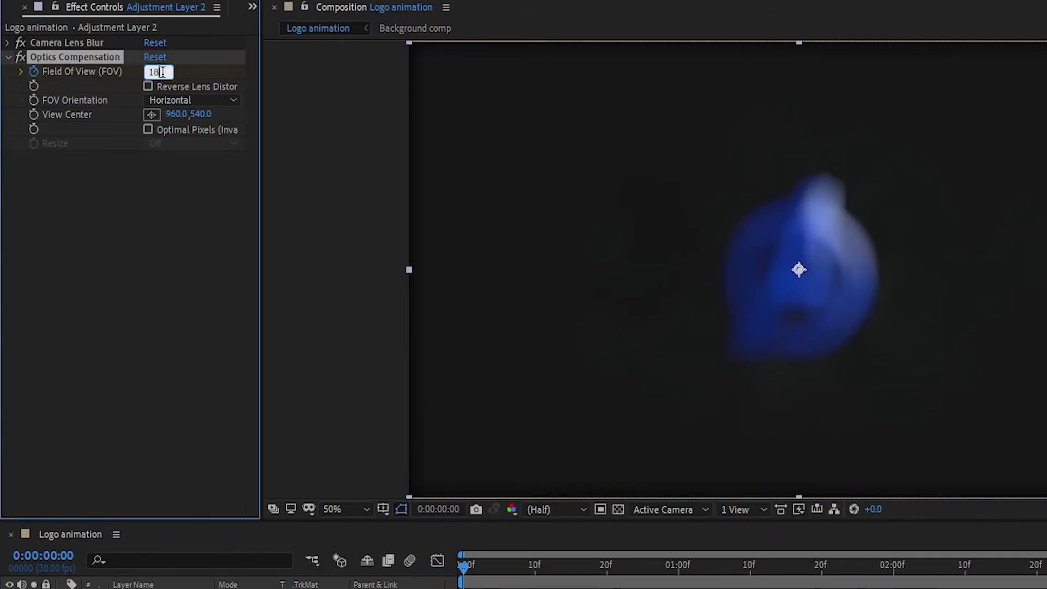
pyautogui.click(217, 76)
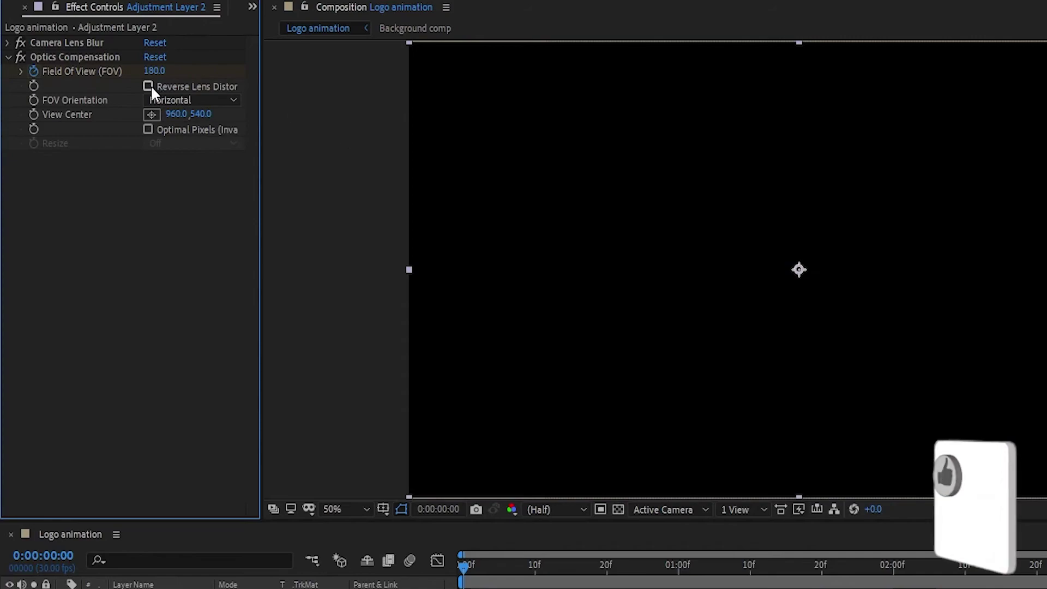
pyautogui.click(149, 87)
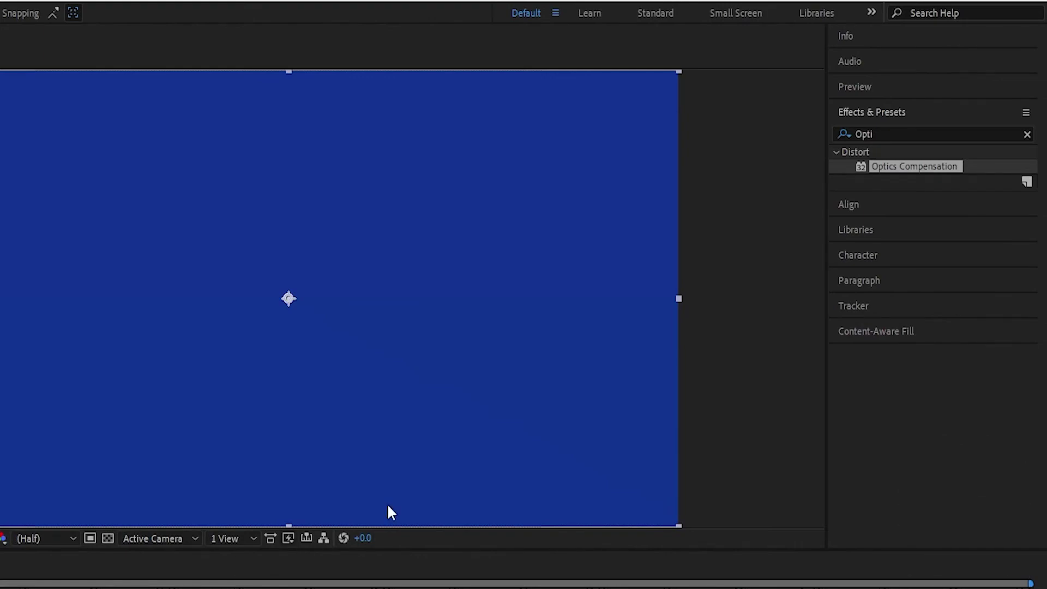
# Apply Exposure to Adjustment Layer 2, keyframing Exposure 0.00 at 2:00 and 5.00 at 0:00.
pyautogui.doubleClick(880, 134)
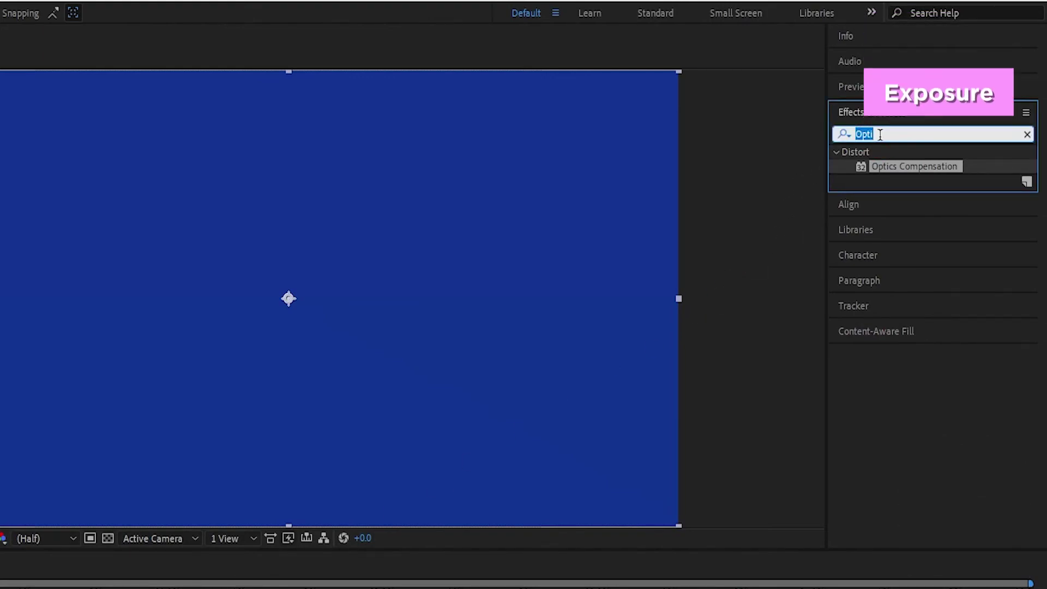
pyautogui.write('Expo')
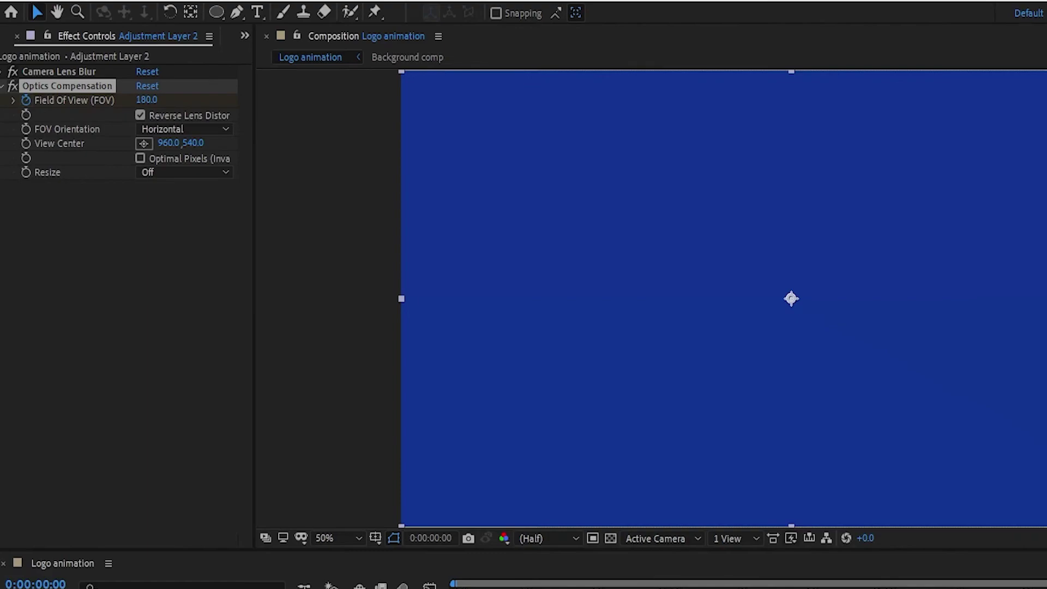
pyautogui.moveTo(497, 561); pyautogui.dragTo(185, 392)
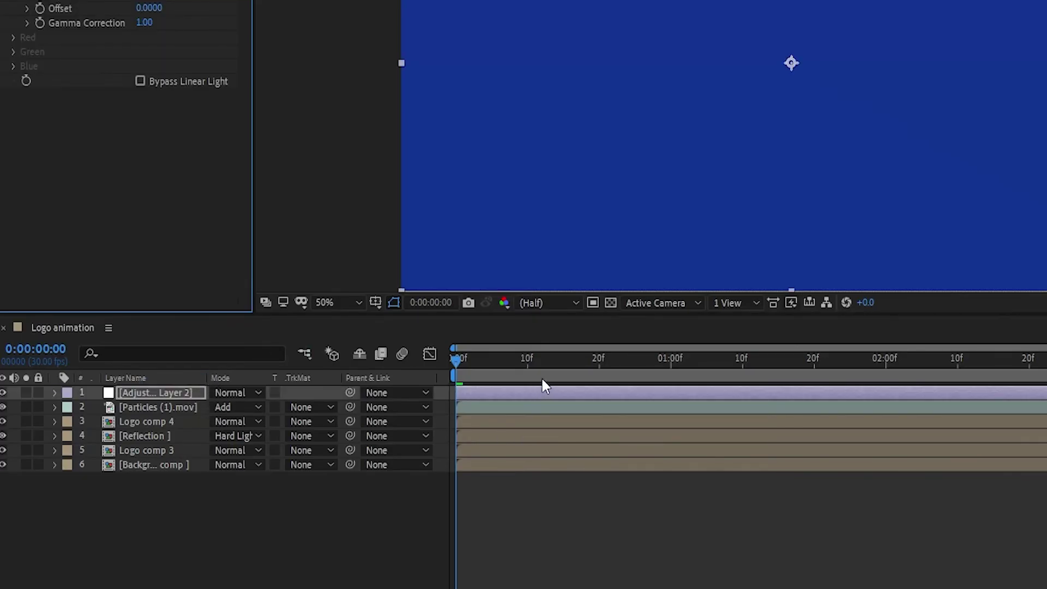
pyautogui.moveTo(547, 369); pyautogui.dragTo(893, 372)
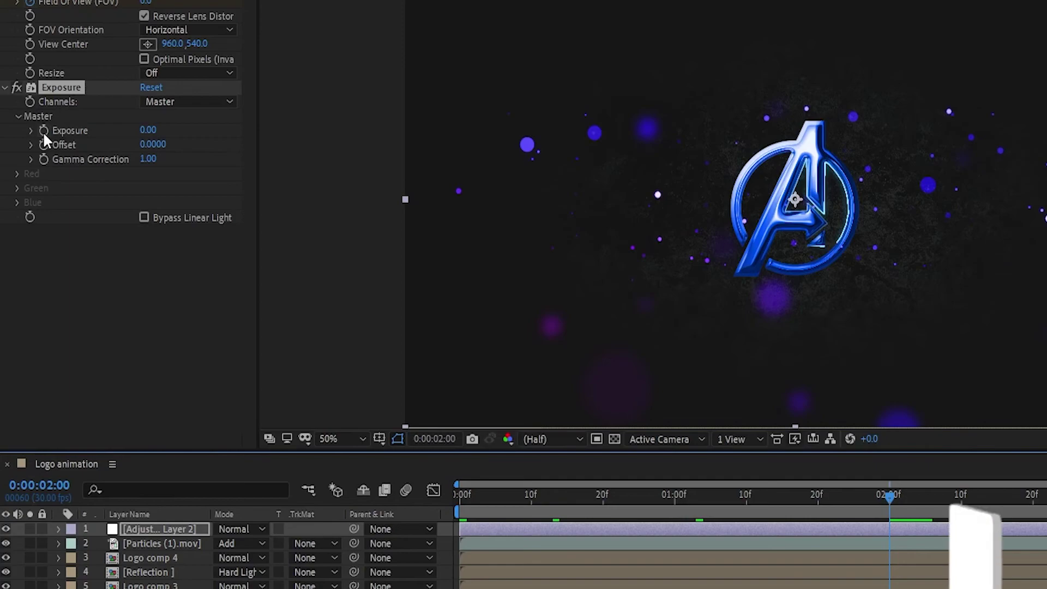
pyautogui.click(44, 131)
pyautogui.moveTo(533, 495); pyautogui.dragTo(442, 511)
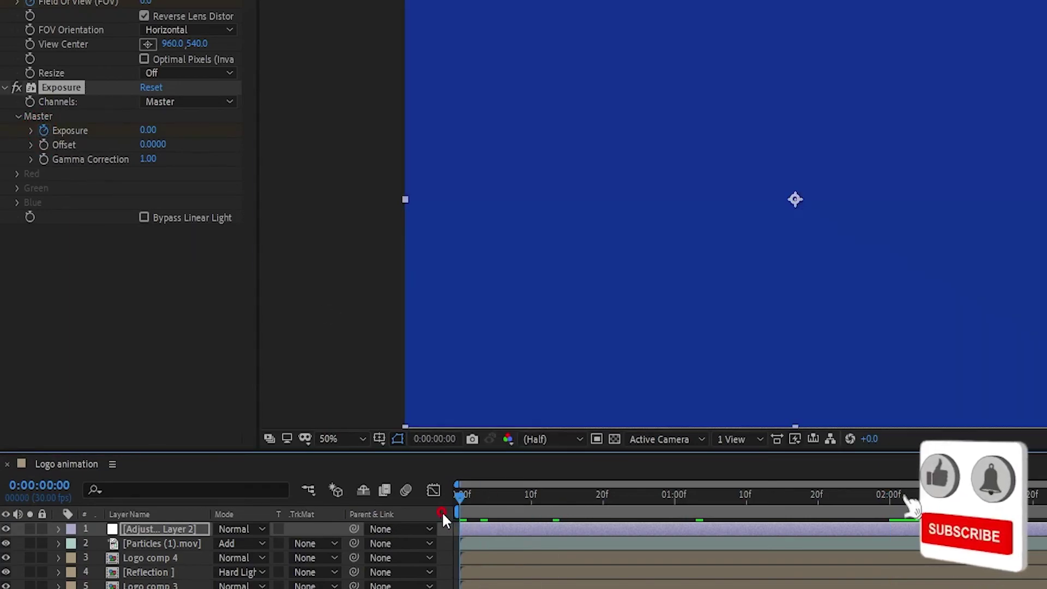
pyautogui.click(152, 131)
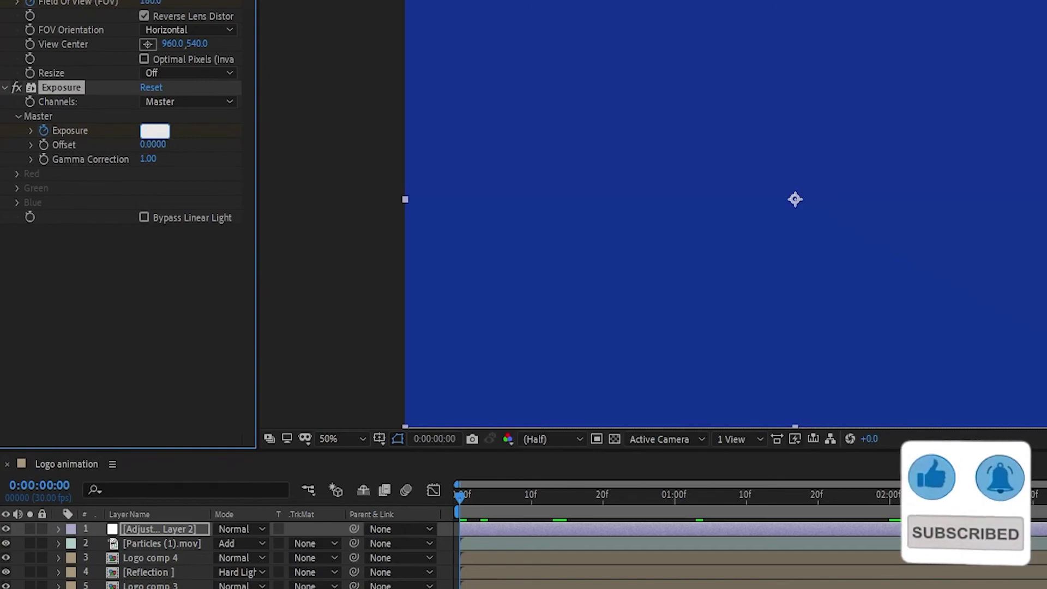
pyautogui.write('5')
pyautogui.press('Return')
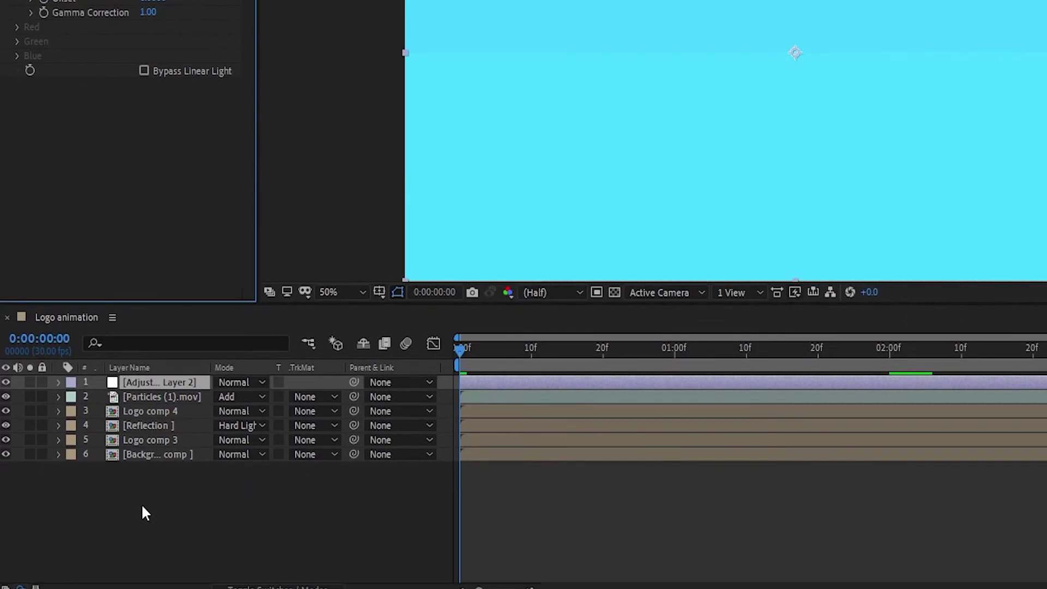
# Create a new adjustment layer on top and rename it 'Color correction'.
pyautogui.rightClick(141, 503)
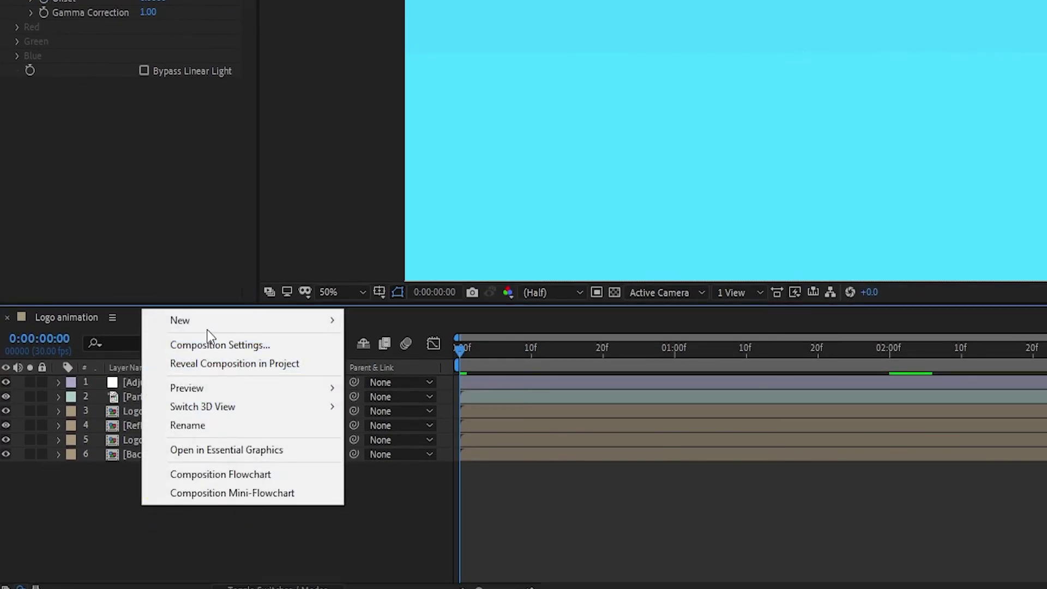
pyautogui.moveTo(208, 327)
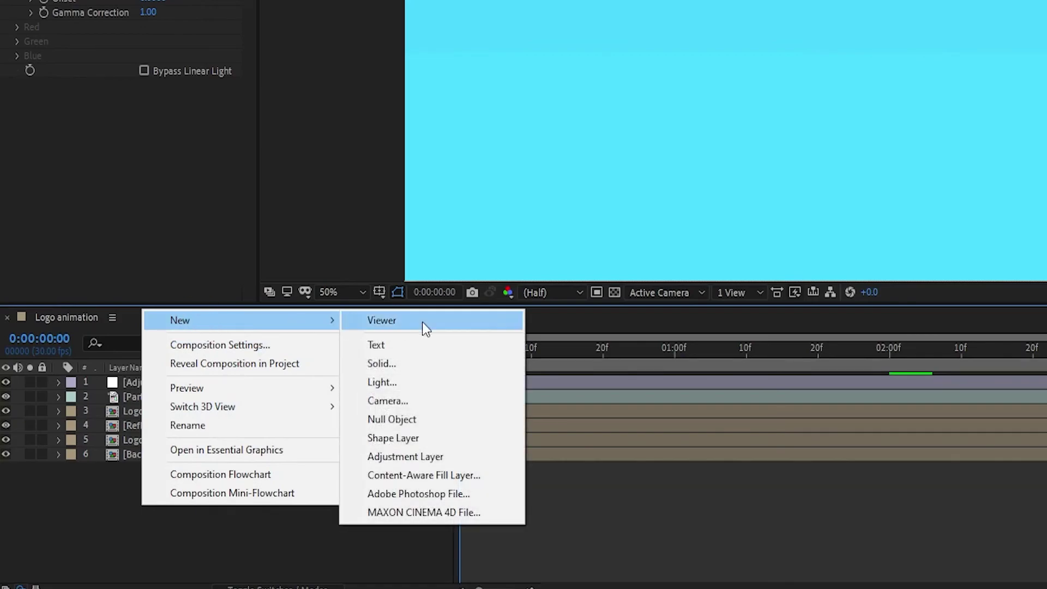
pyautogui.click(414, 463)
pyautogui.press('Return')
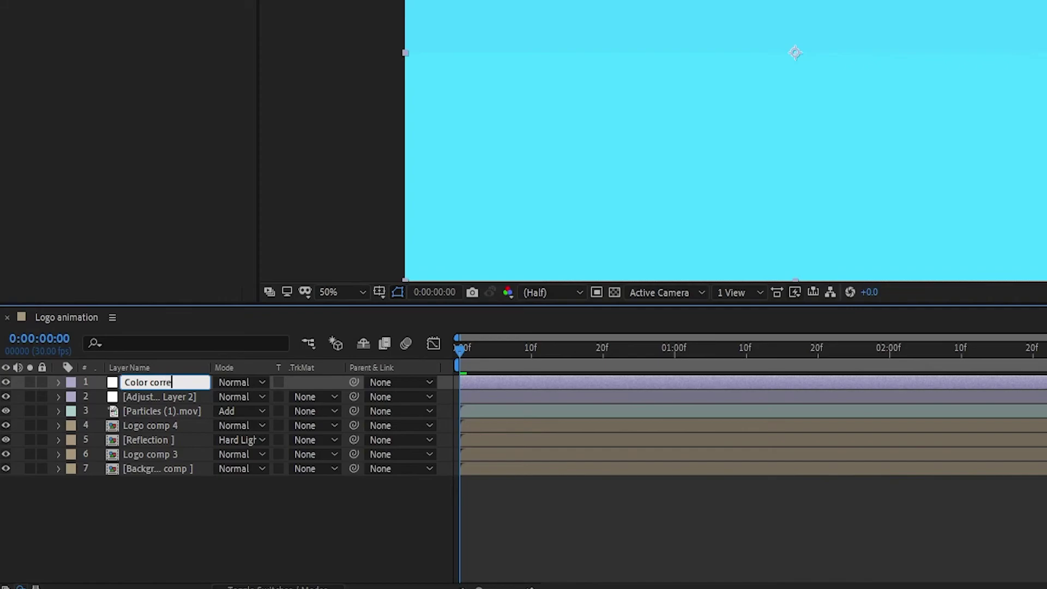
pyautogui.click(158, 483)
pyautogui.click(173, 375)
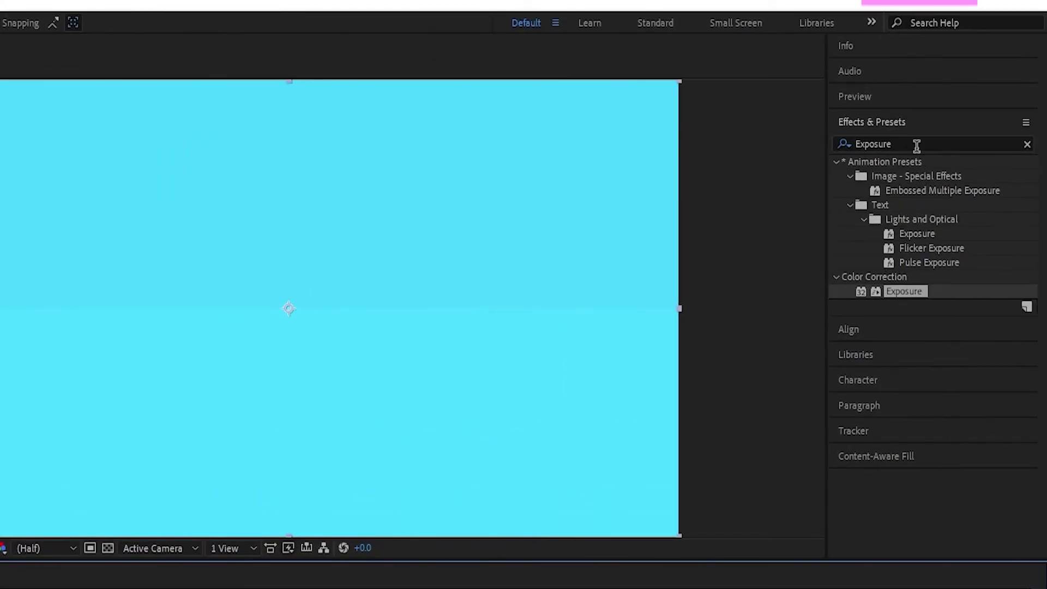
# Apply the Curves effect to the Color correction layer.
pyautogui.doubleClick(917, 144)
pyautogui.write('Cu')
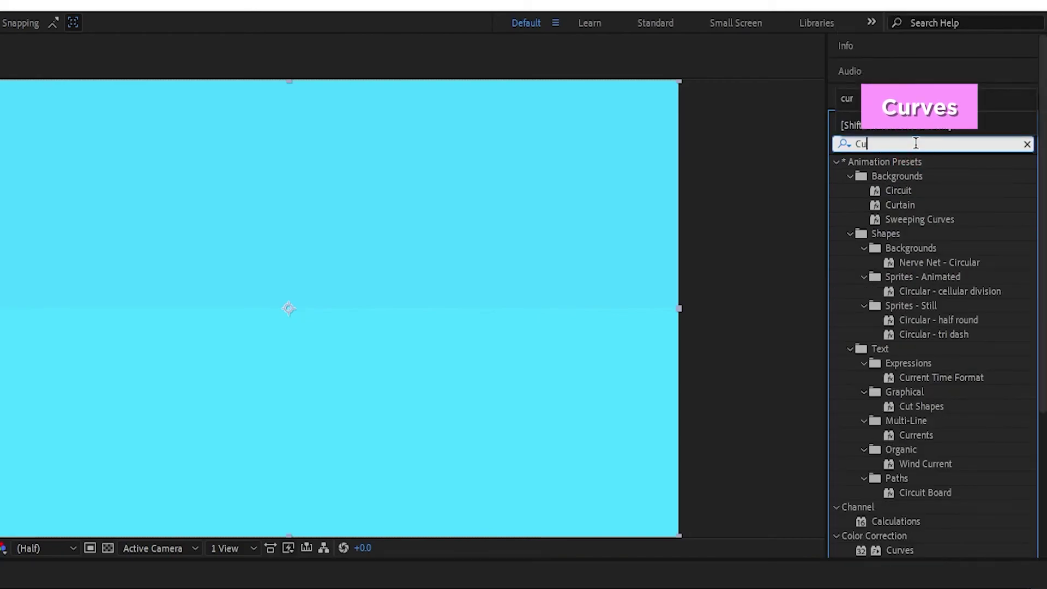
pyautogui.write('rv')
pyautogui.moveTo(900, 219); pyautogui.dragTo(169, 399)
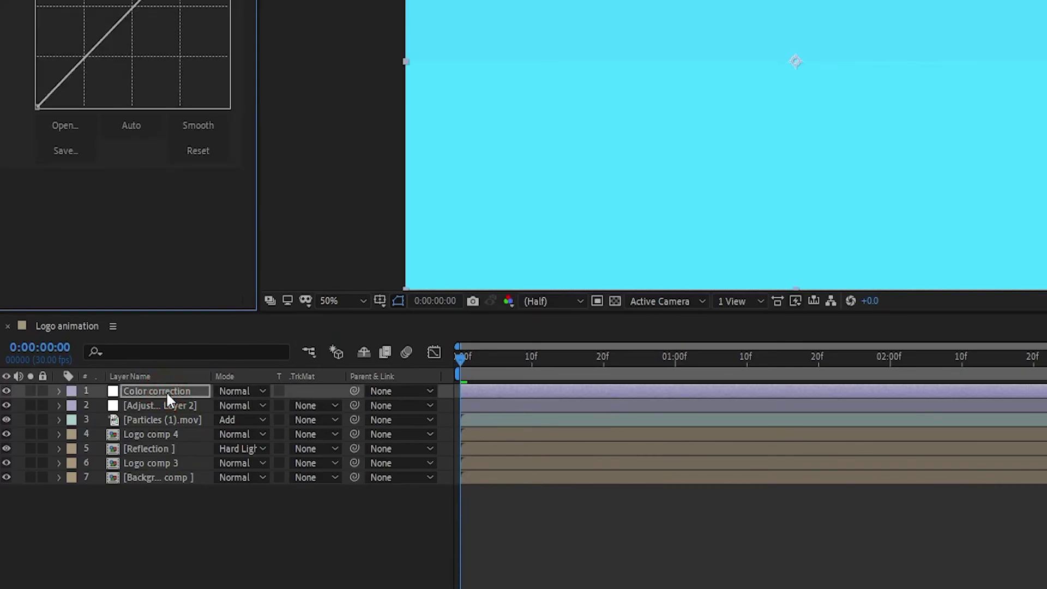